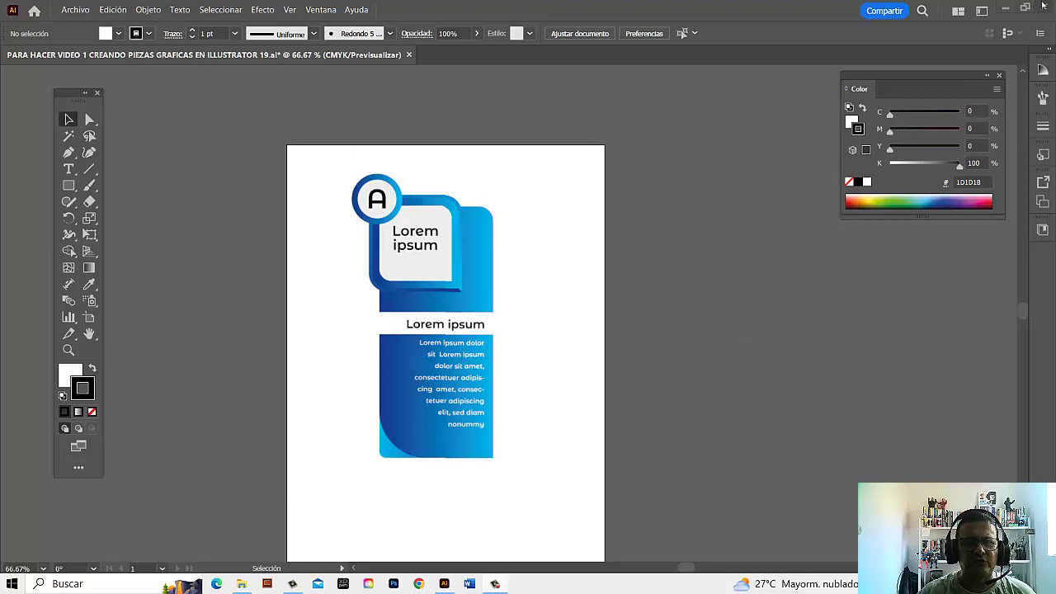
Step: Drag the LOREM IPSUM banner artwork onto the left artboard and zoom in on it
scroll(589, 306, left, 3)
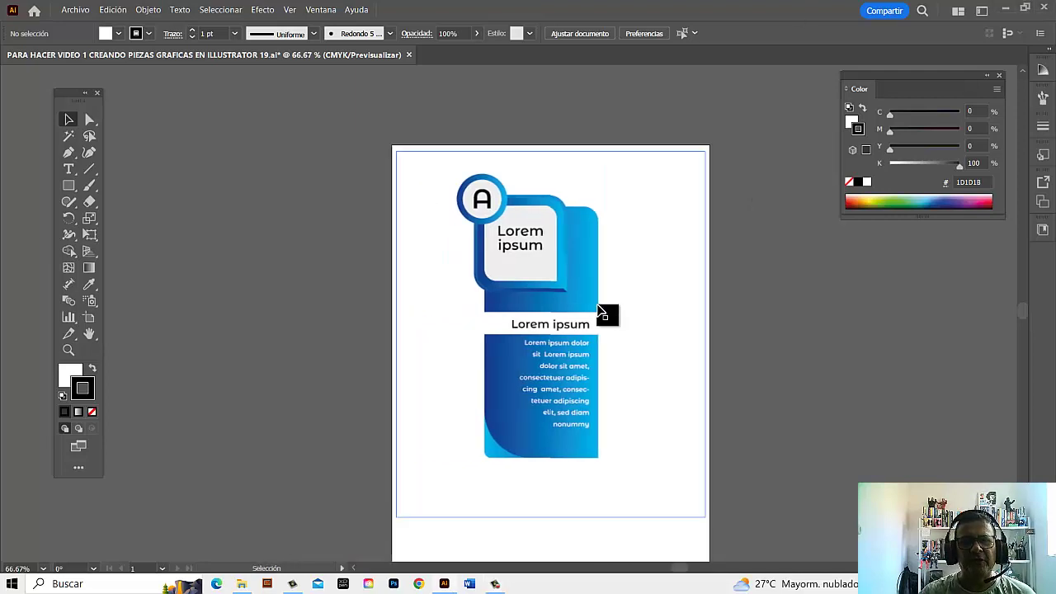
drag(574, 309, 250, 312)
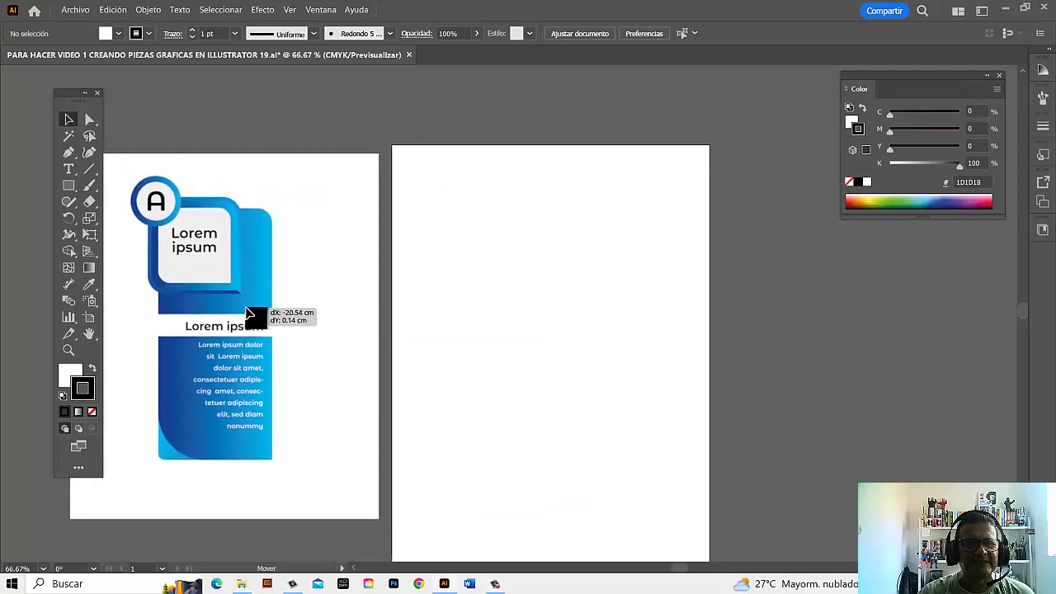
key(ctrl+plus)
key(ctrl+plus)
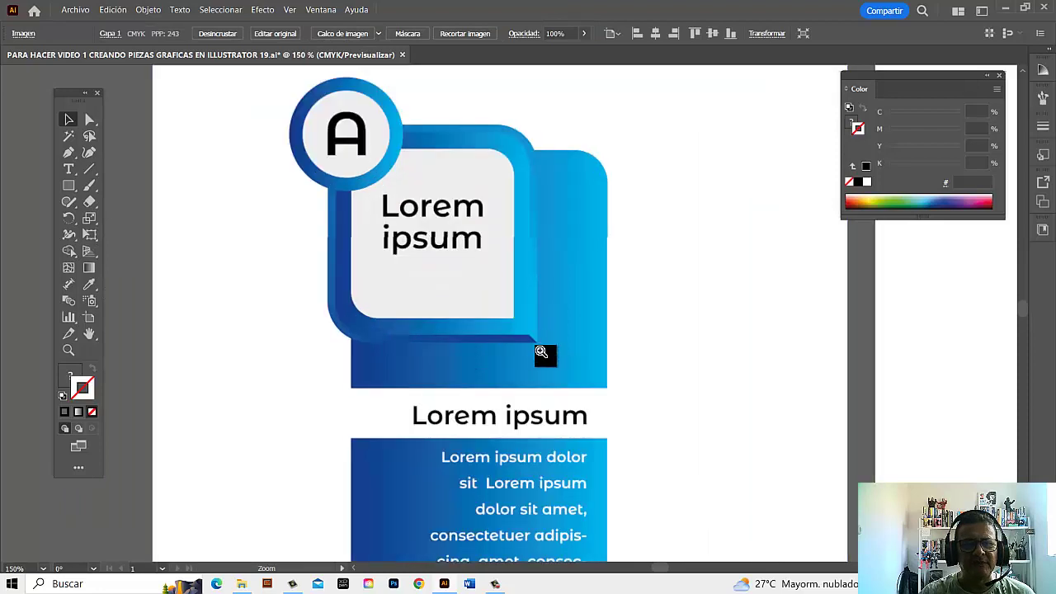
key(ctrl+plus)
Step: Pan and zoom around to inspect the banner and bring the empty right artboard into view
scroll(535, 355, up, 3)
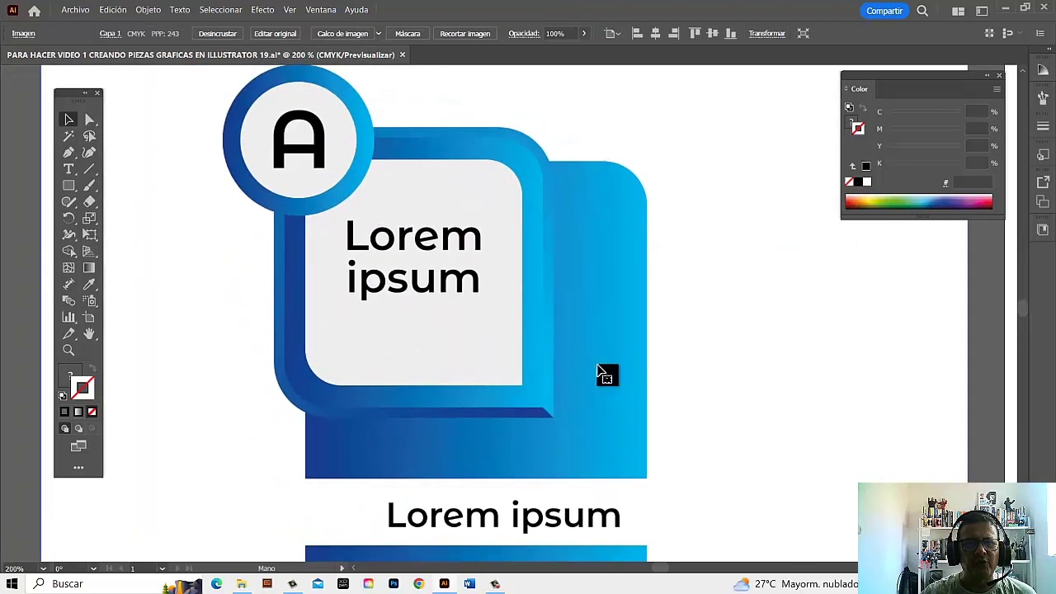
scroll(596, 382, left, 1)
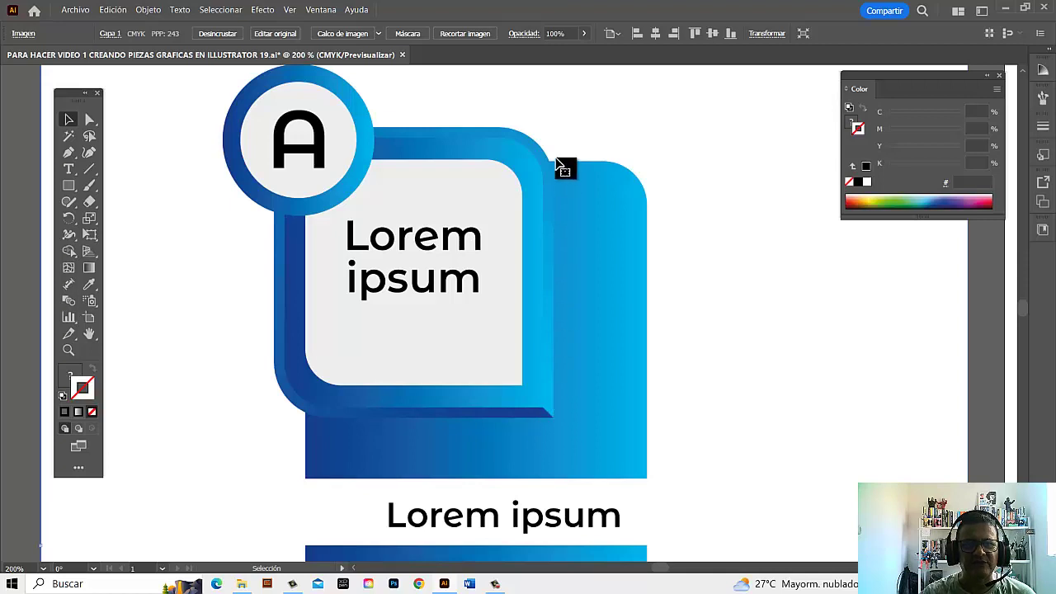
key(ctrl+space)
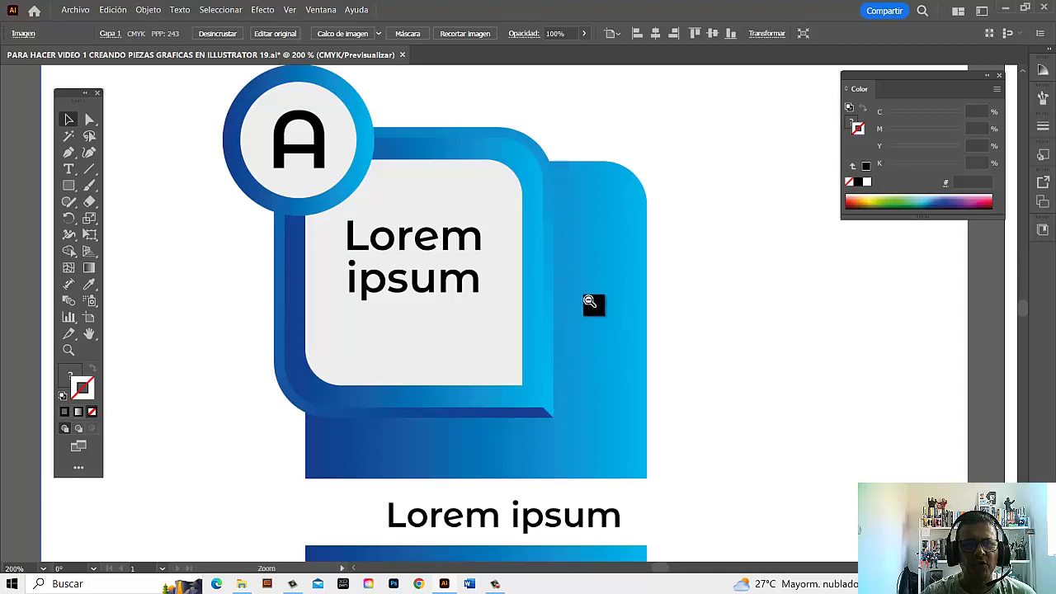
scroll(591, 302, down, 2)
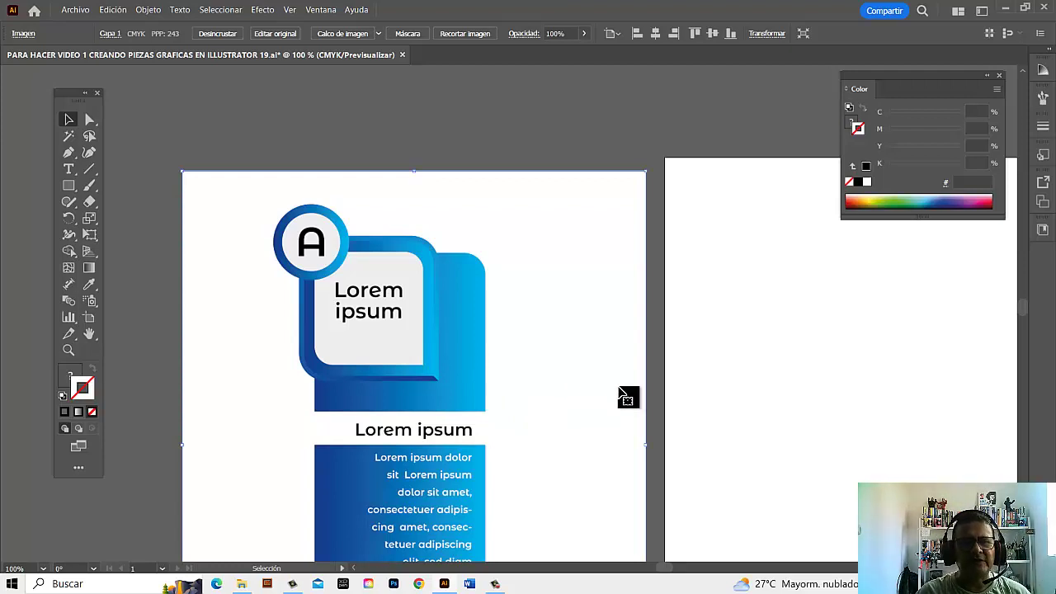
scroll(619, 379, right, 1)
scroll(606, 347, down, 2)
scroll(504, 308, right, 3)
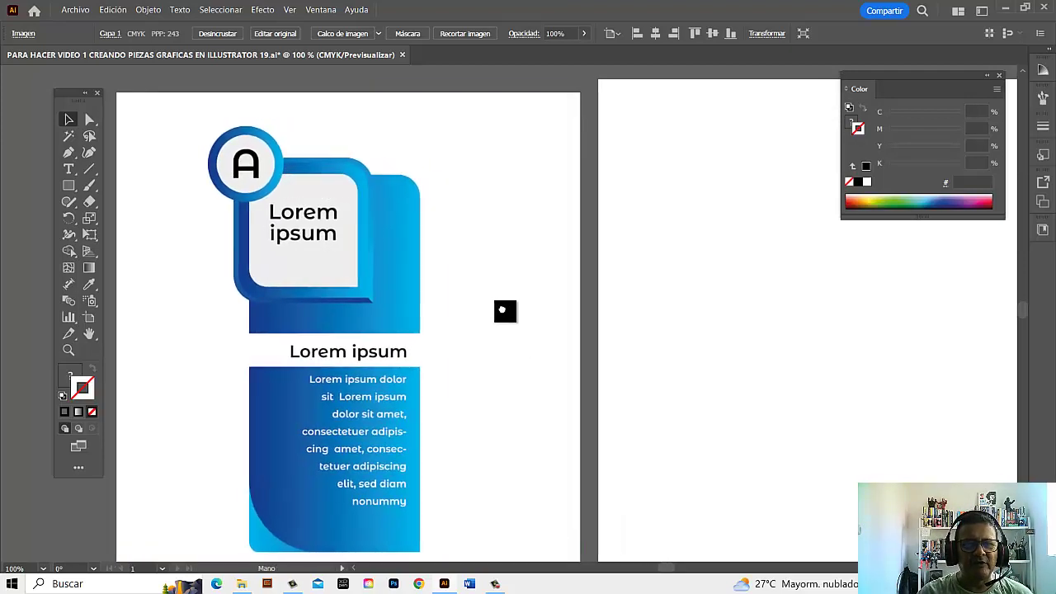
scroll(493, 289, down, 1)
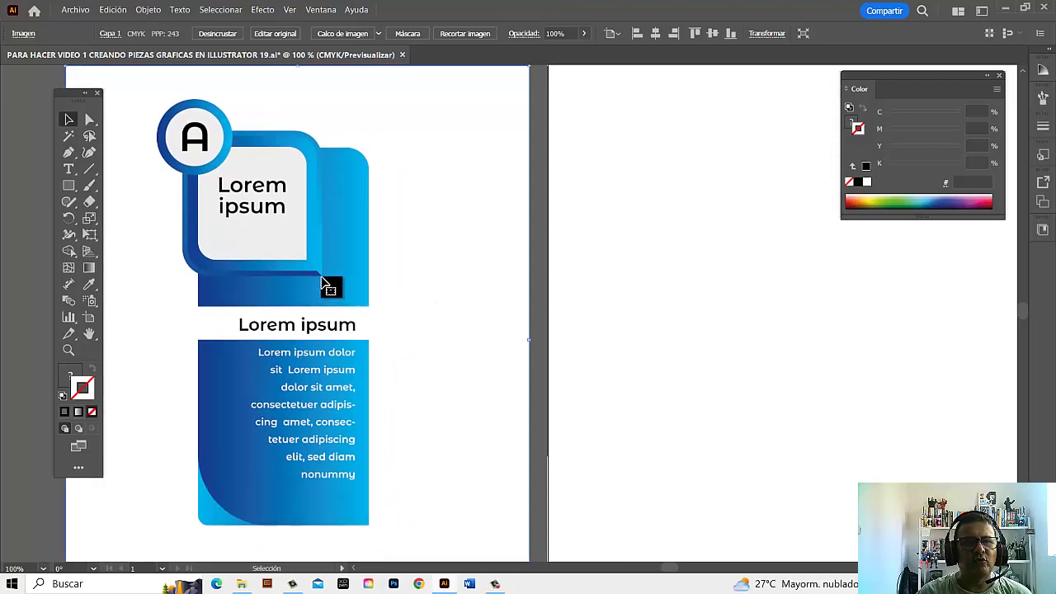
mouse_move(792, 395)
mouse_down()
mouse_move(586, 375)
mouse_move(599, 375)
mouse_up()
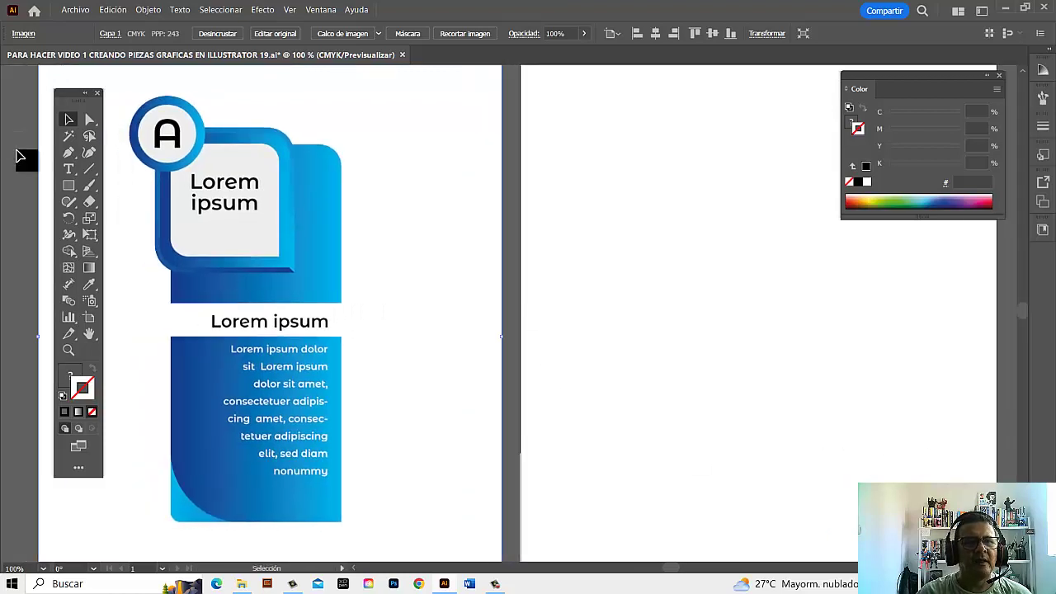
Step: Draw a square near the top of the right artboard, fill it light blue (3DC0F0), and select it
click(69, 184)
mouse_move(583, 129)
mouse_down()
mouse_move(690, 270)
mouse_move(708, 254)
mouse_up()
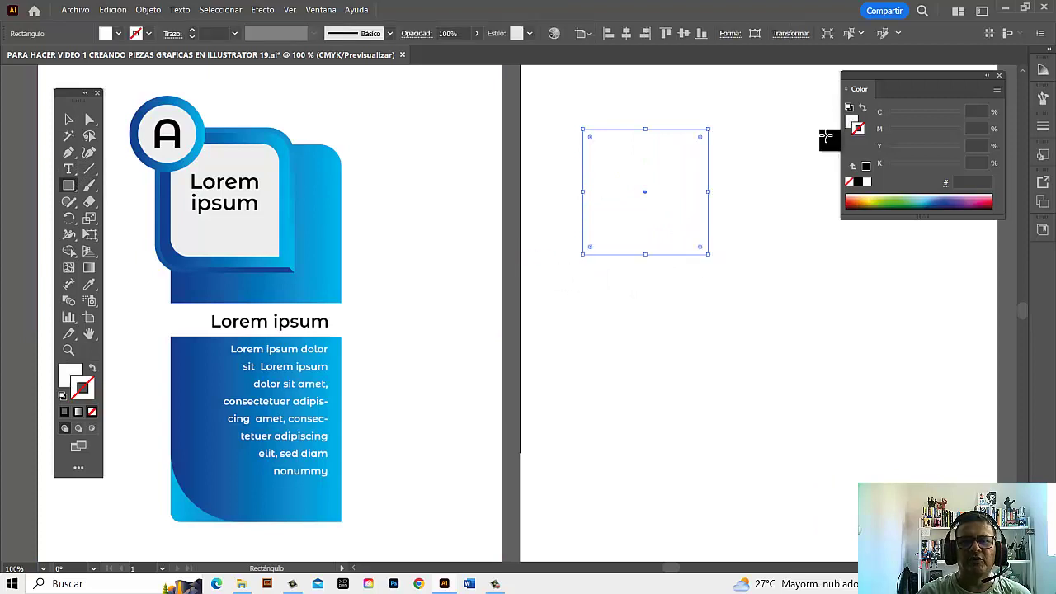
click(851, 123)
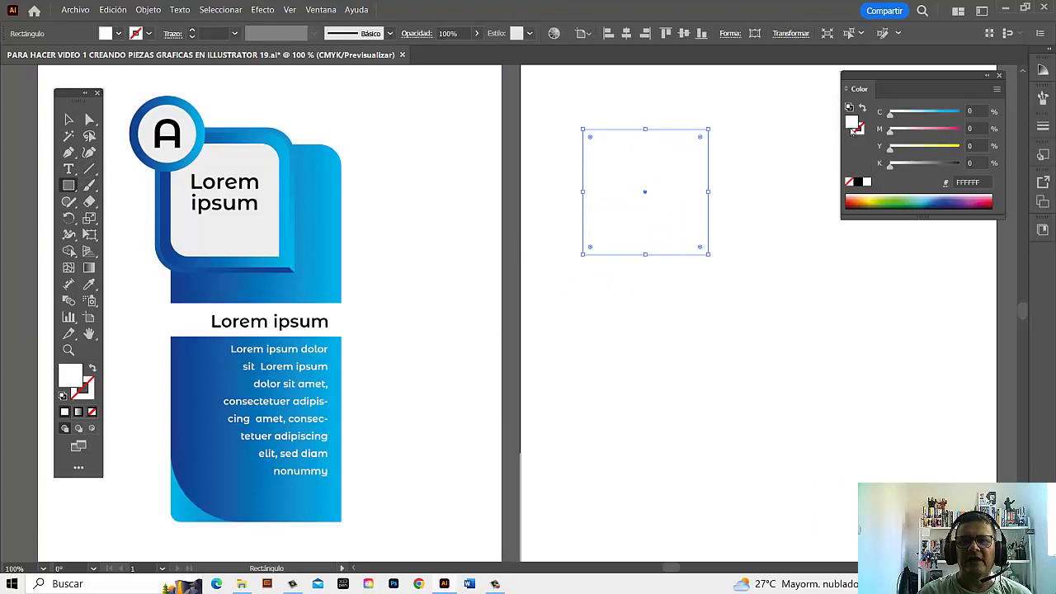
click(926, 198)
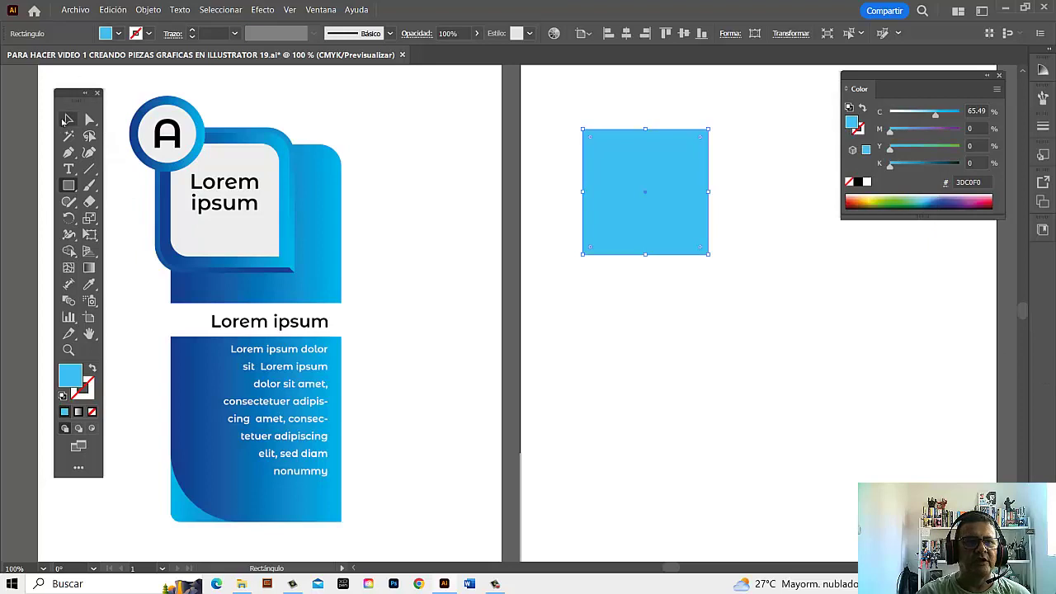
click(68, 119)
click(782, 334)
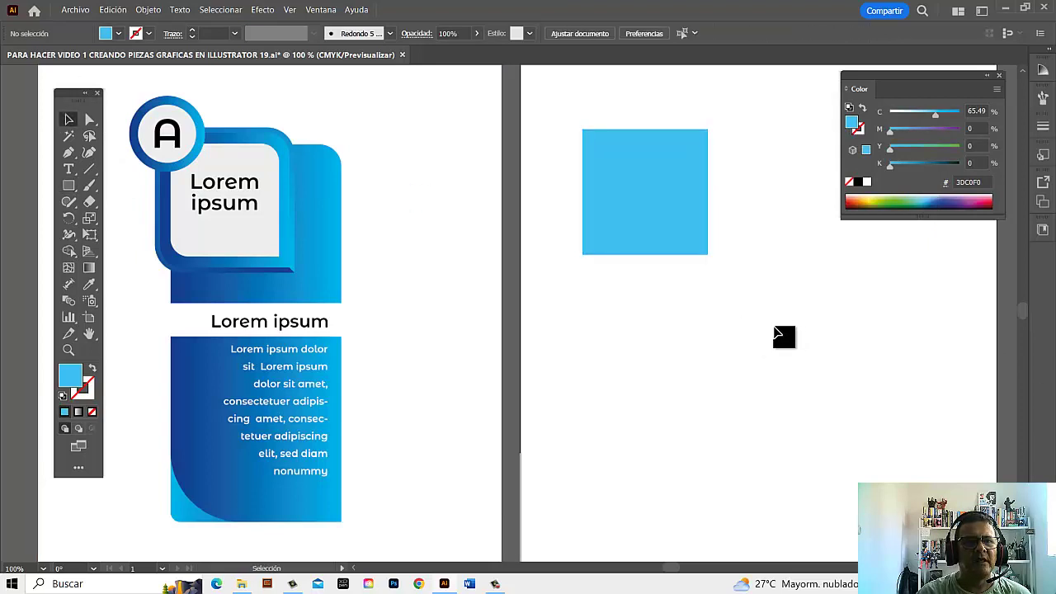
click(679, 173)
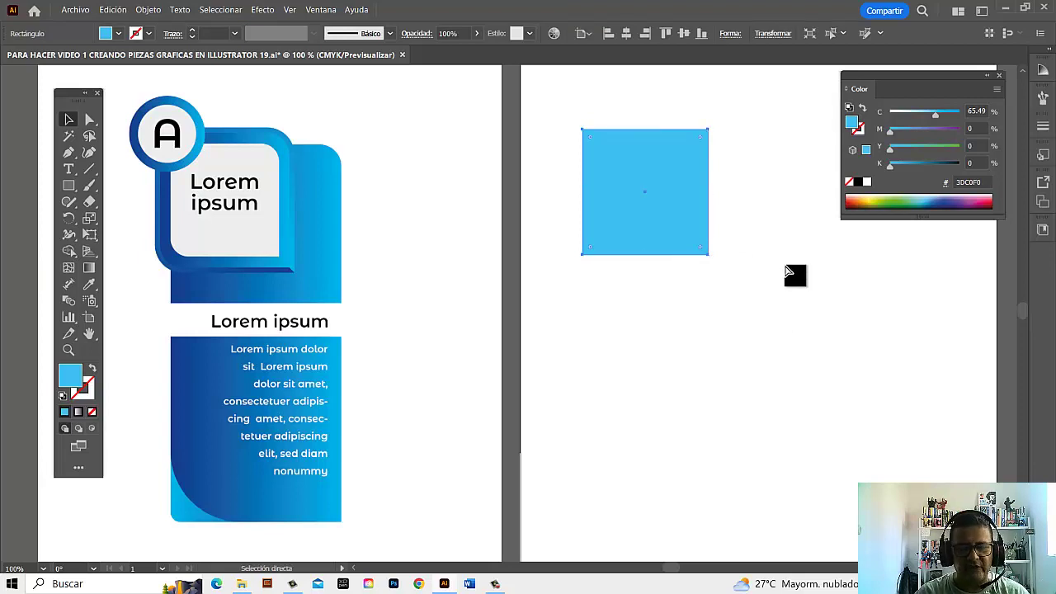
Step: Paste a copy in front, shrink it around its centre to about 3.8 cm, and fill it white
click(113, 10)
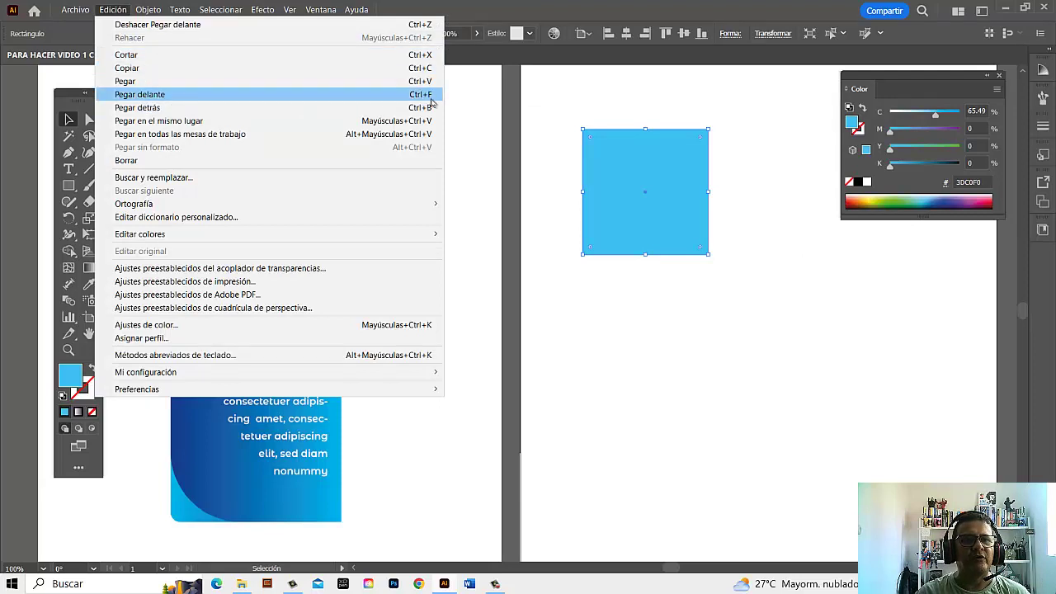
click(575, 13)
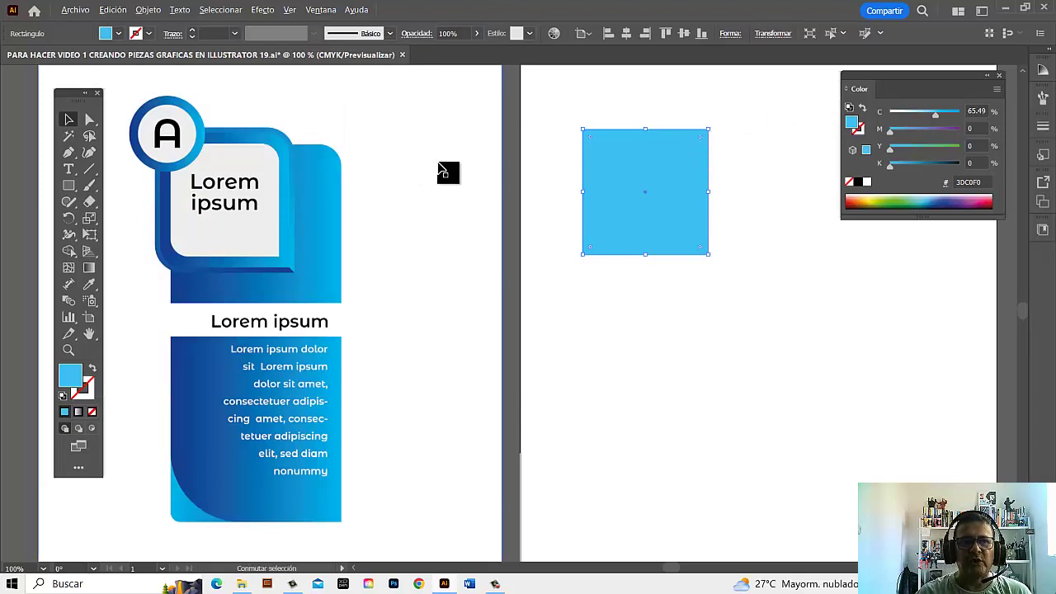
drag(707, 131, 696, 146)
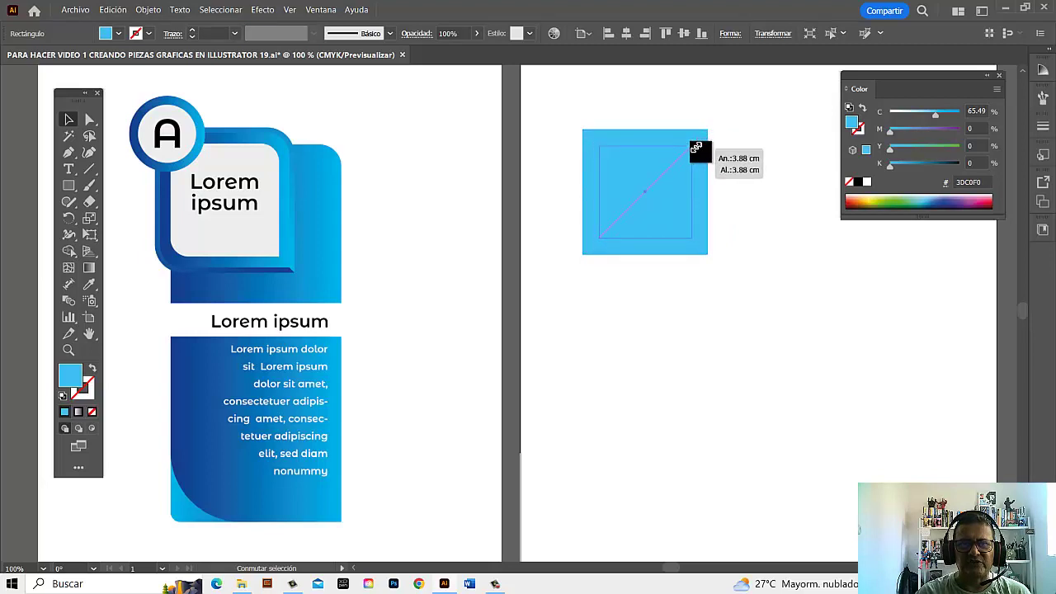
drag(696, 146, 691, 148)
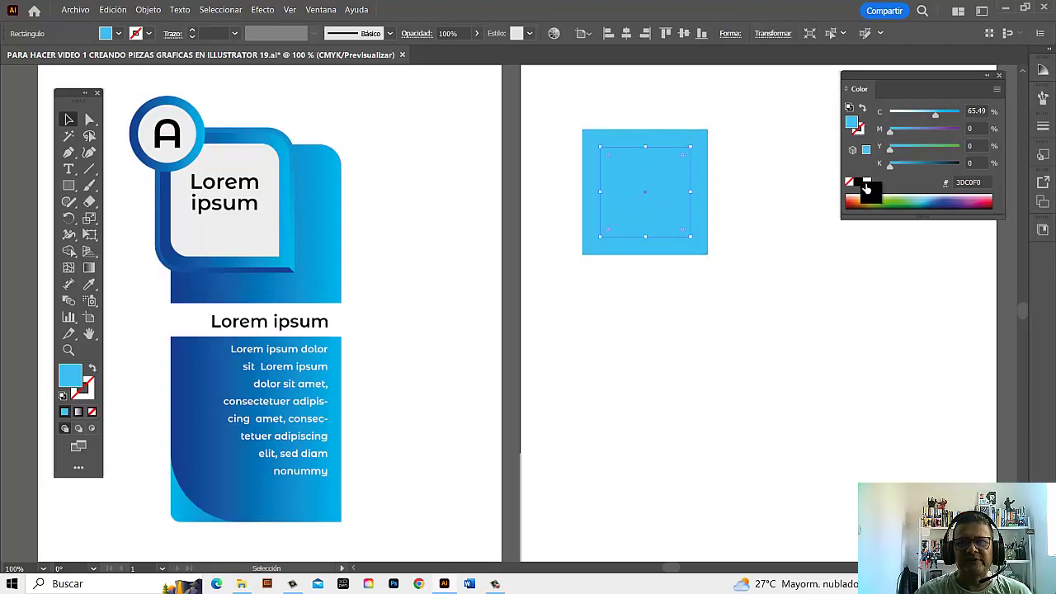
click(865, 182)
click(762, 239)
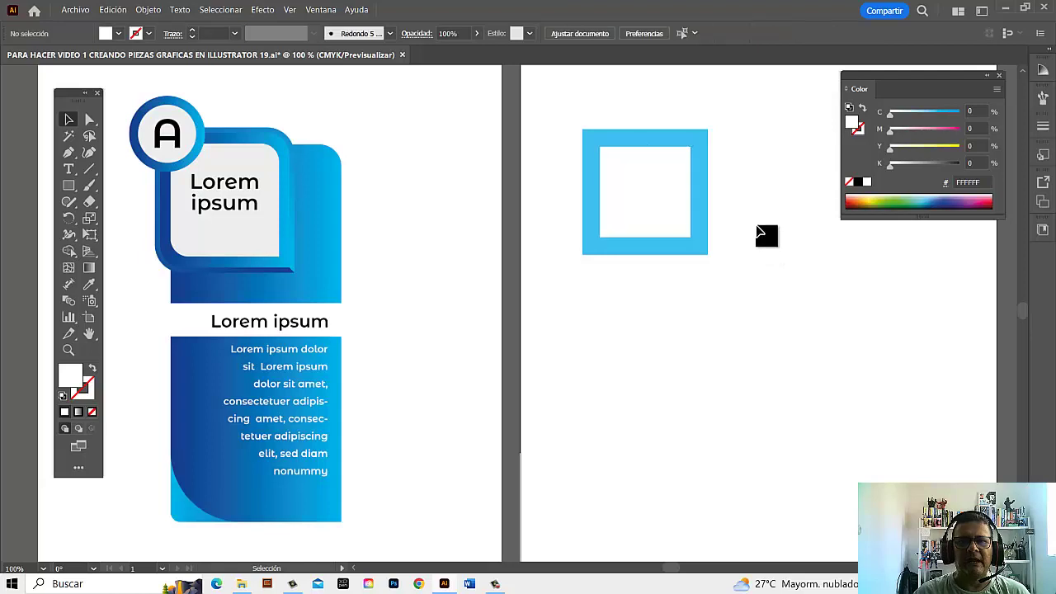
click(704, 175)
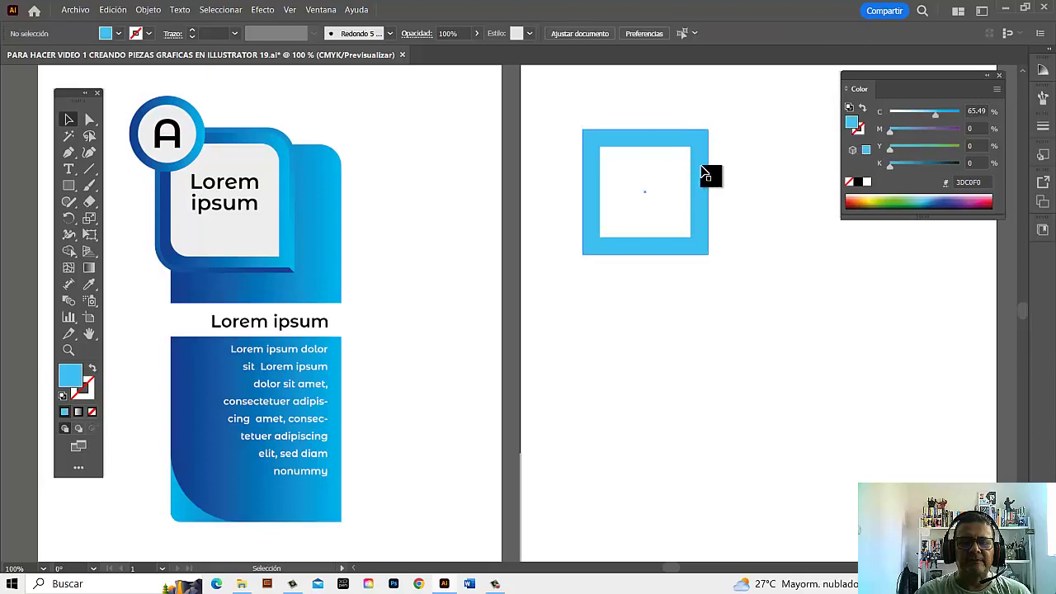
click(703, 170)
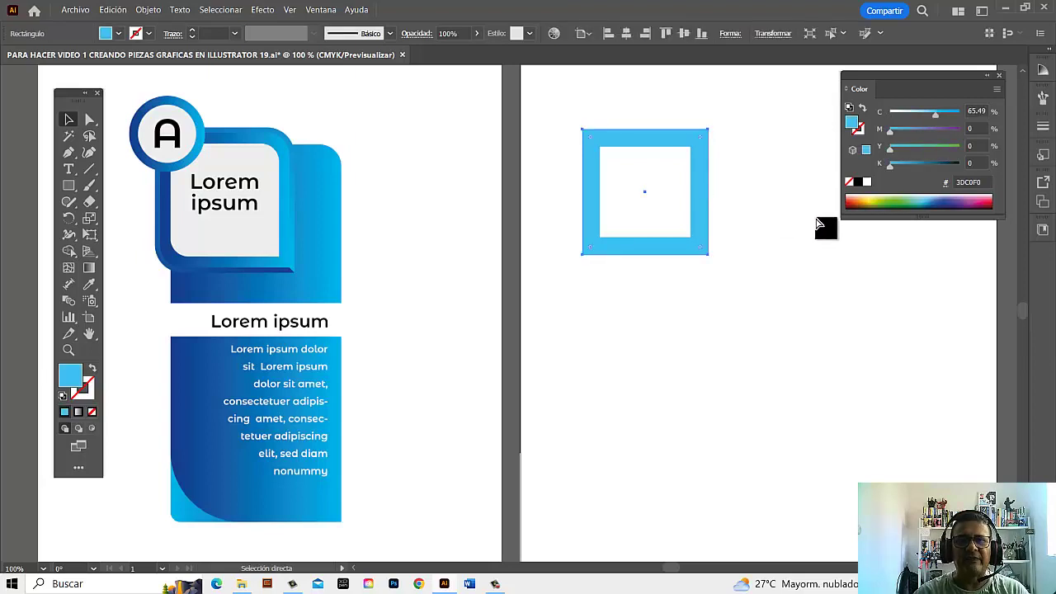
Step: Paste a copy of the square behind it and stretch it into a tall rectangle down the artboard
click(113, 10)
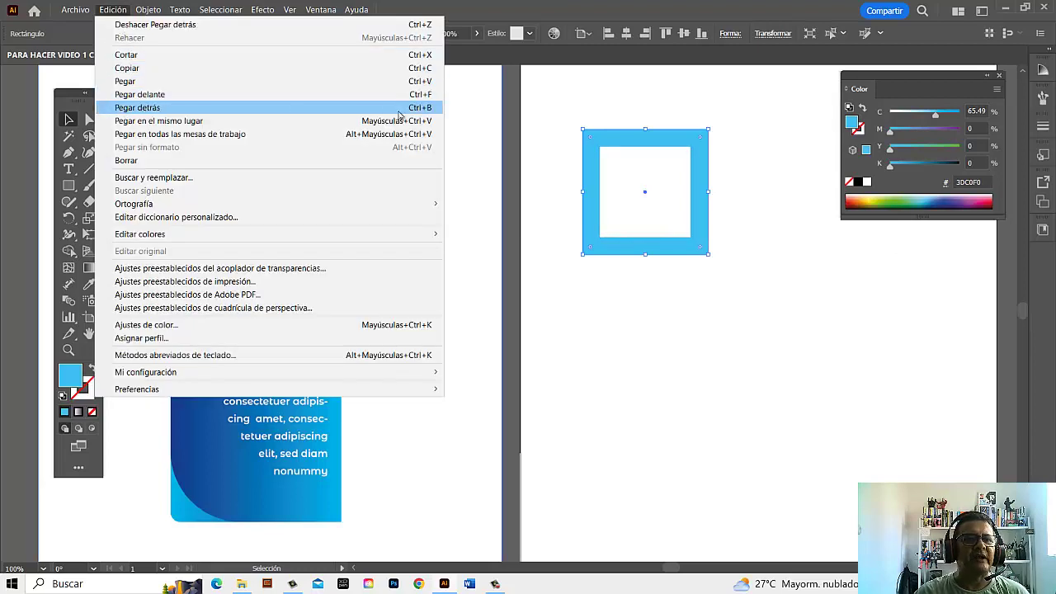
click(449, 103)
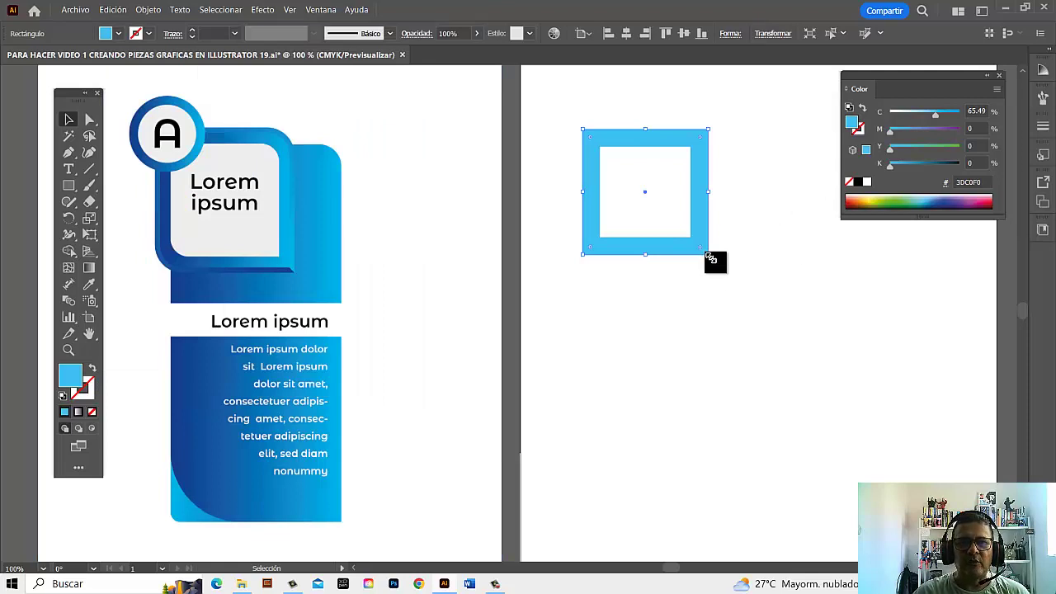
drag(710, 258, 745, 408)
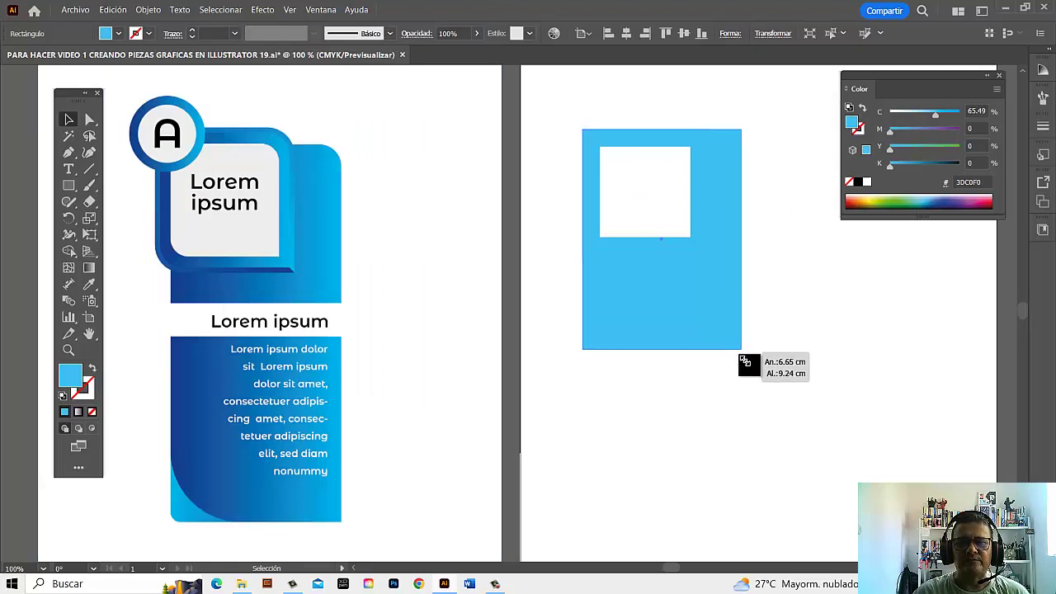
drag(745, 408, 759, 500)
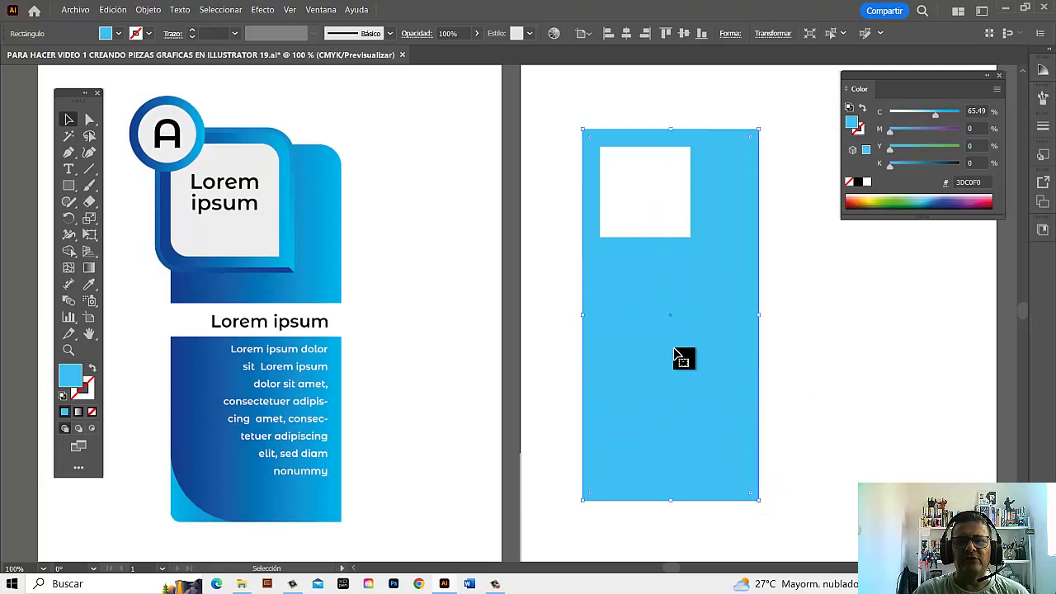
mouse_move(644, 338)
mouse_down()
mouse_move(681, 361)
mouse_move(677, 353)
mouse_up()
Step: Raise the tall rectangle's cyan to 88 for a darker blue and nudge its edges into place
drag(947, 117, 951, 114)
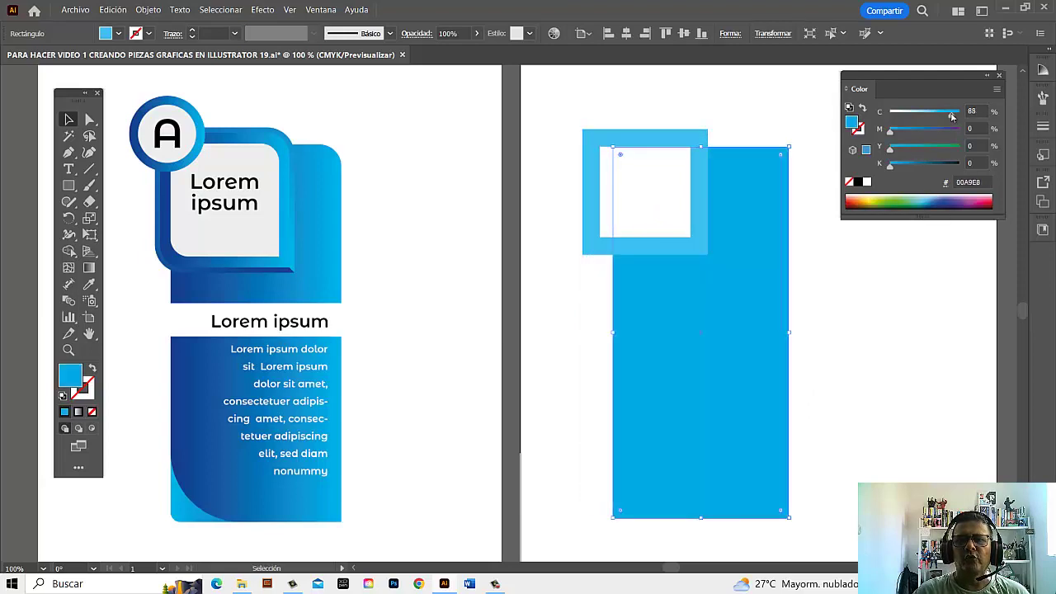
drag(726, 345, 759, 336)
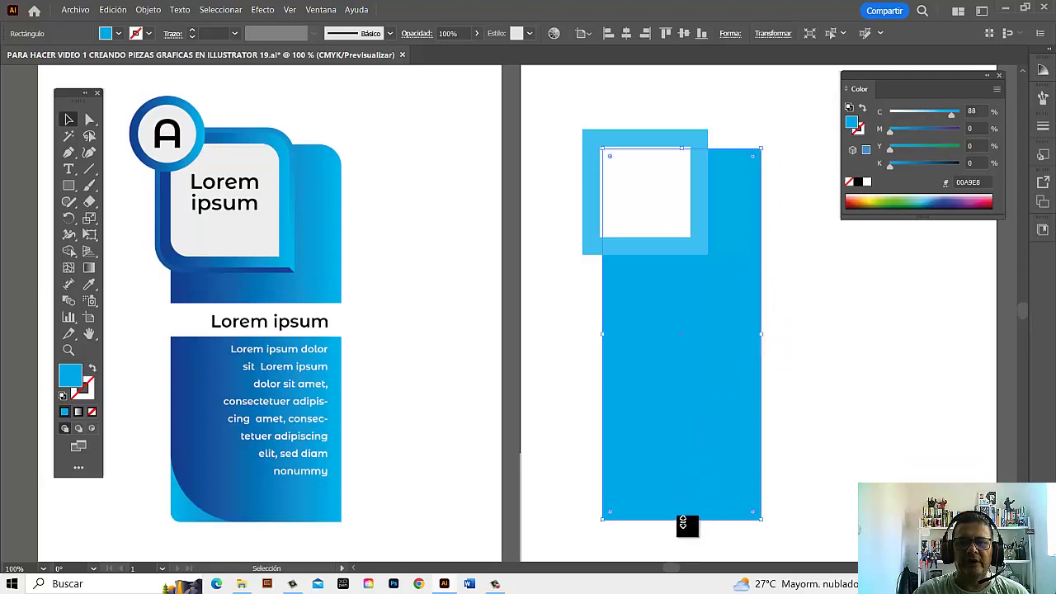
drag(681, 519, 681, 513)
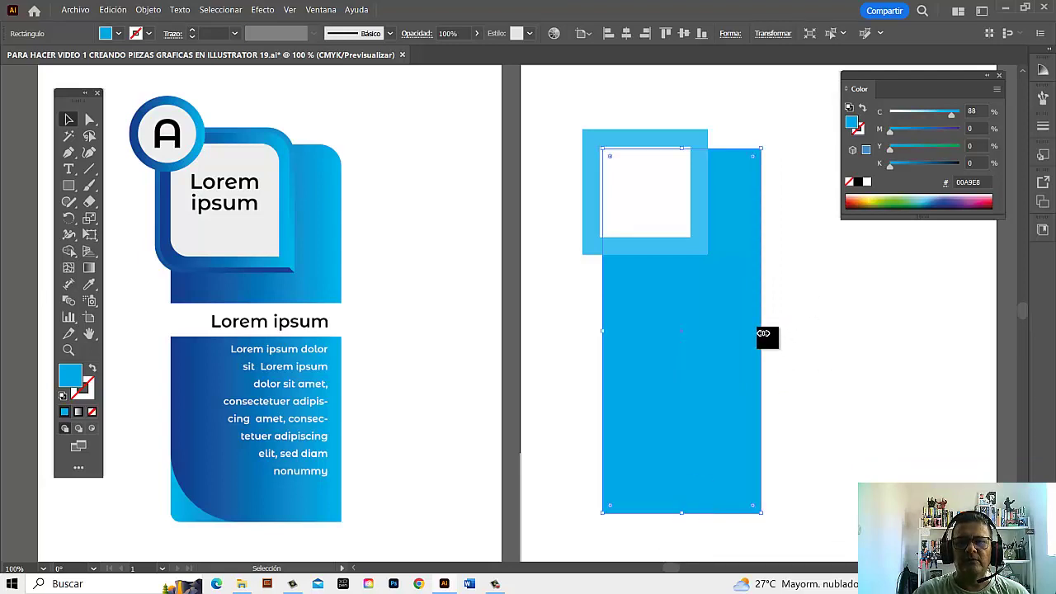
drag(762, 335, 766, 335)
click(792, 316)
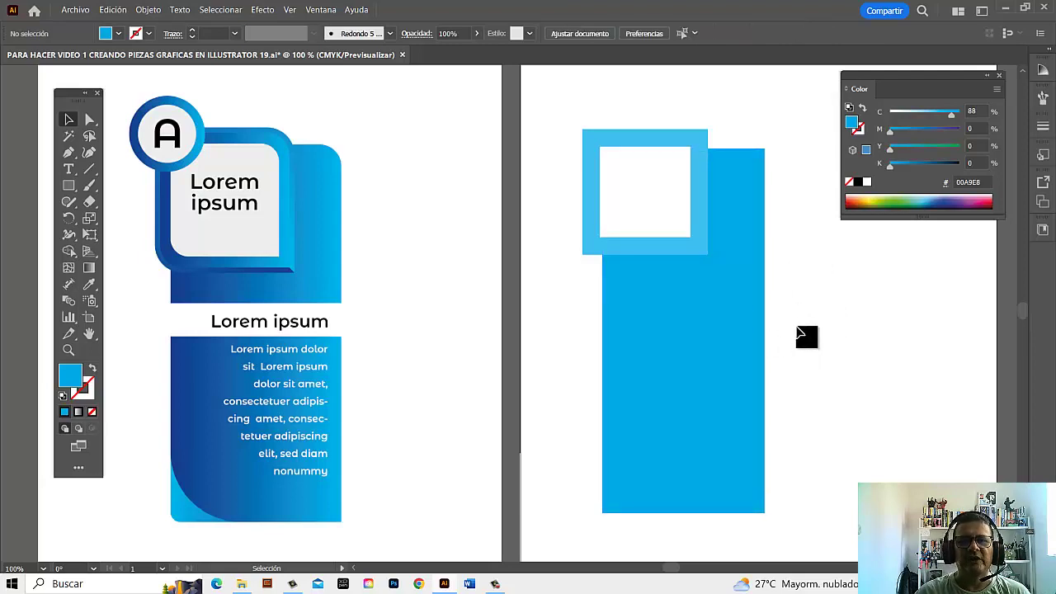
drag(834, 377, 831, 358)
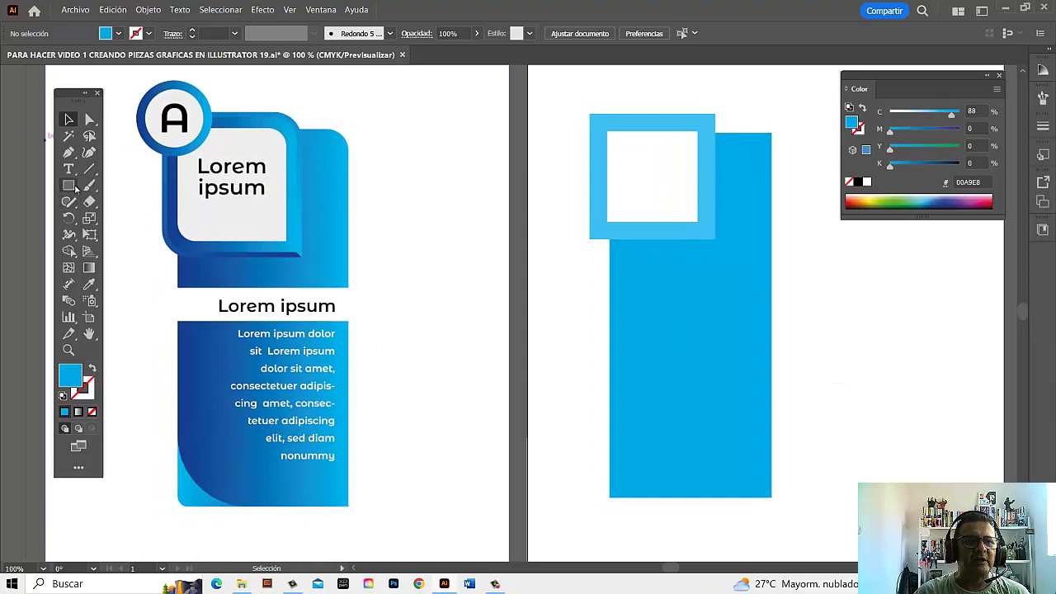
Step: Draw a white horizontal band across the tall blue rectangle just below the square frame
click(72, 186)
mouse_move(614, 282)
mouse_down()
mouse_move(693, 316)
mouse_move(773, 312)
mouse_up()
click(866, 183)
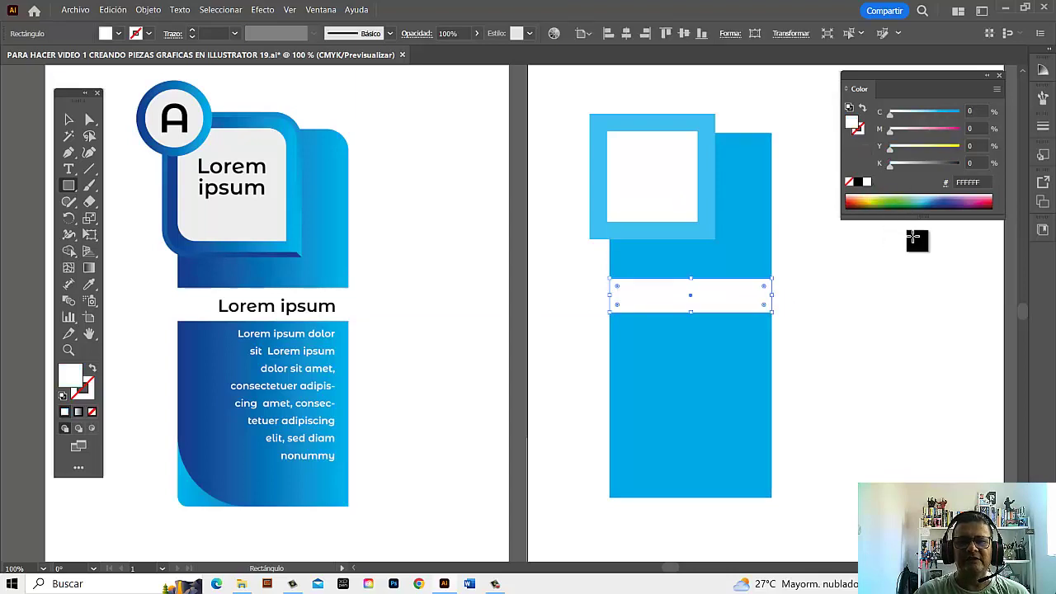
click(69, 120)
click(330, 513)
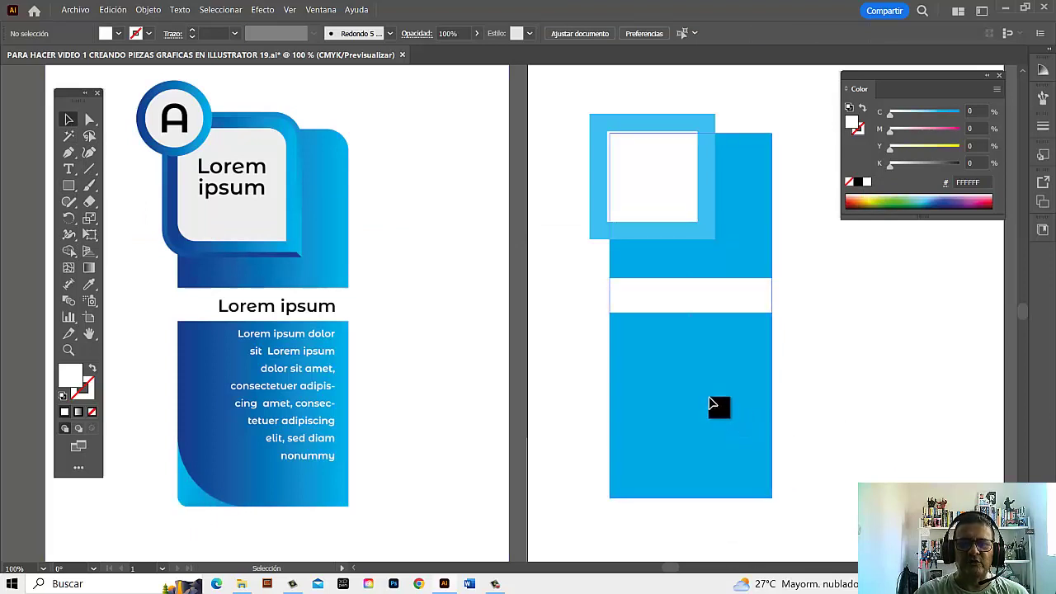
click(711, 402)
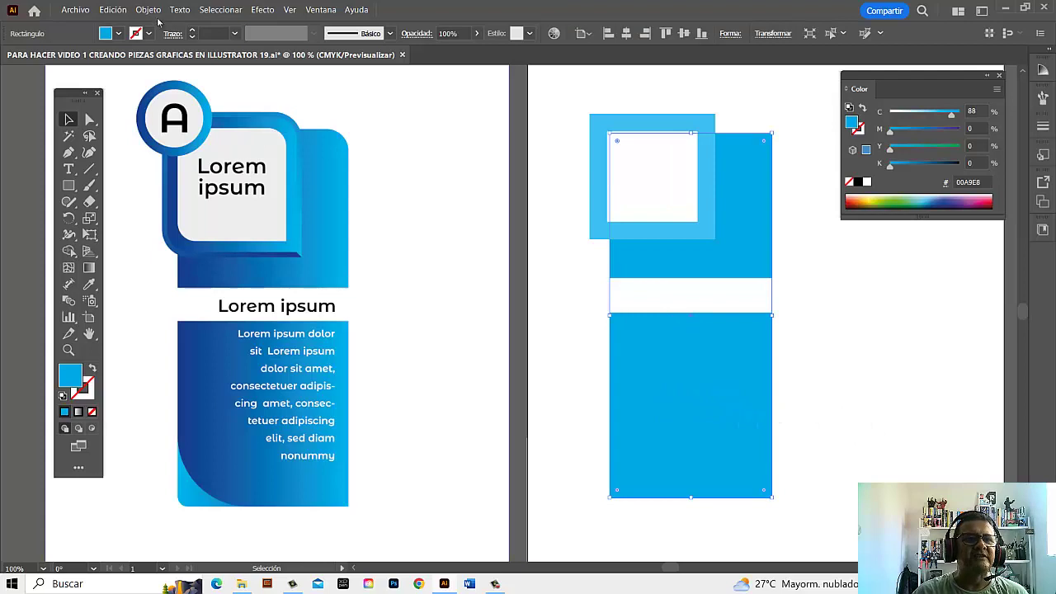
Step: Copy the blue rectangle, paste it behind the original, and colour the copy yellow
click(112, 11)
click(132, 68)
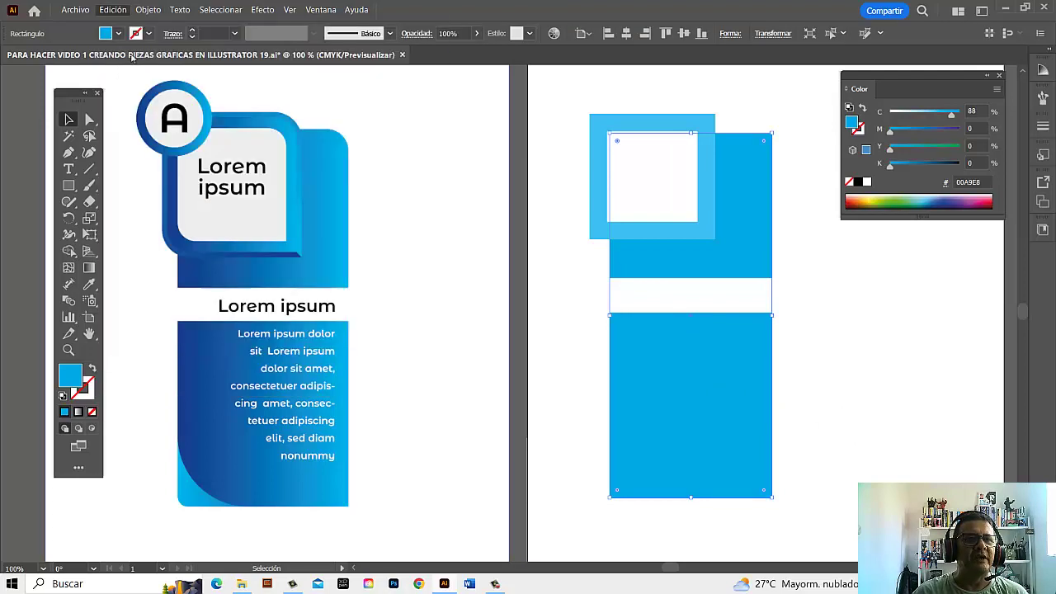
click(112, 10)
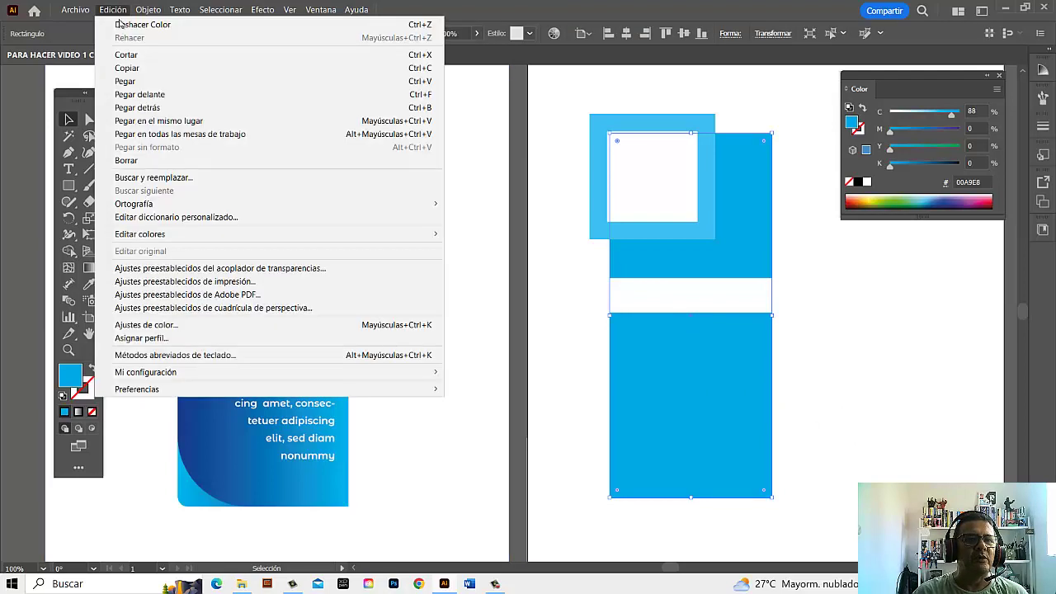
click(156, 107)
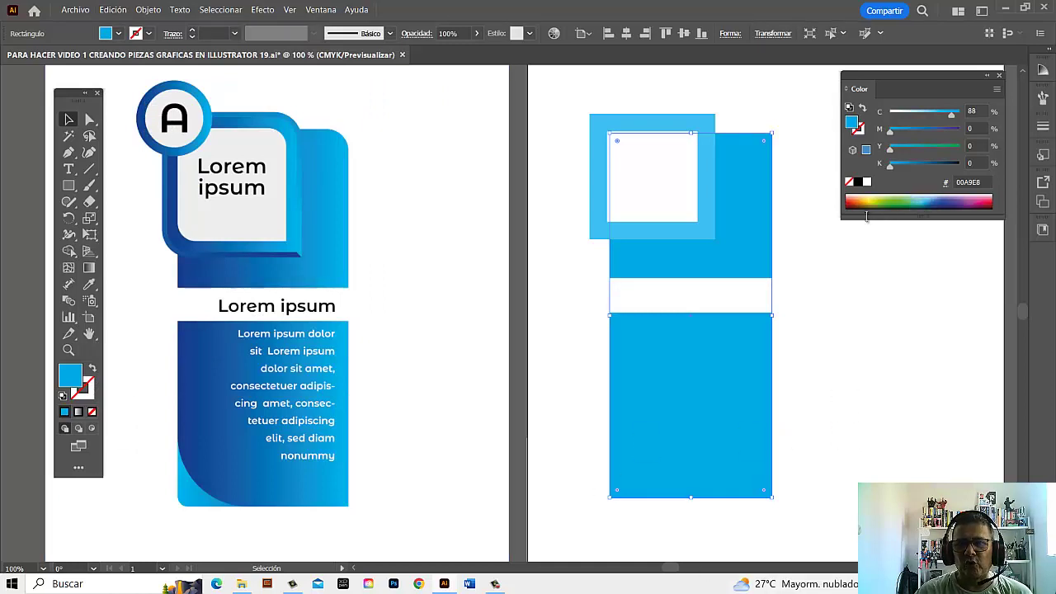
click(870, 201)
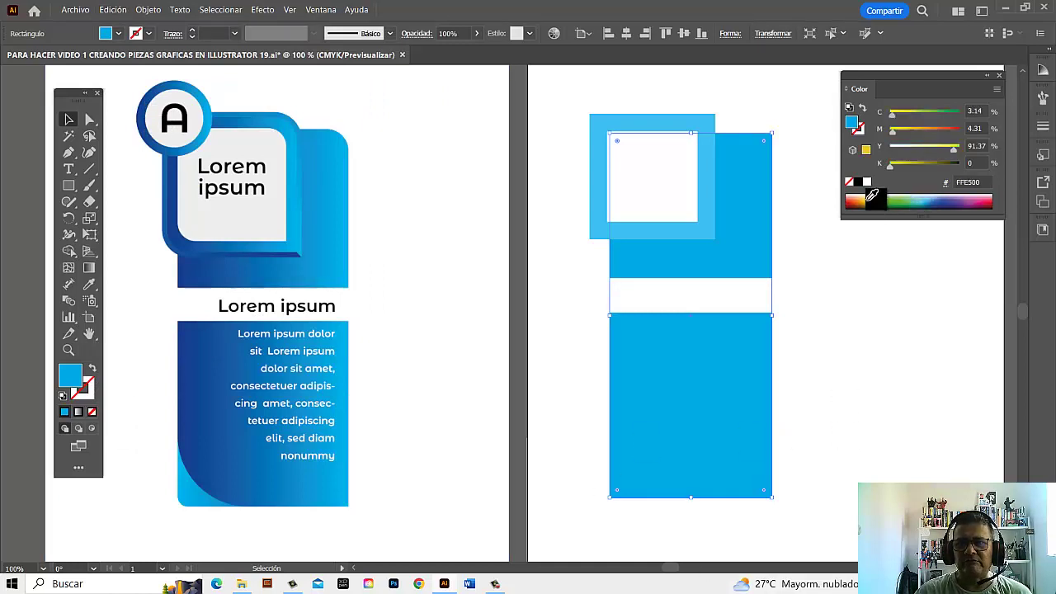
Step: Test-move the blue rectangle to reveal the yellow copy, then undo the move
click(863, 452)
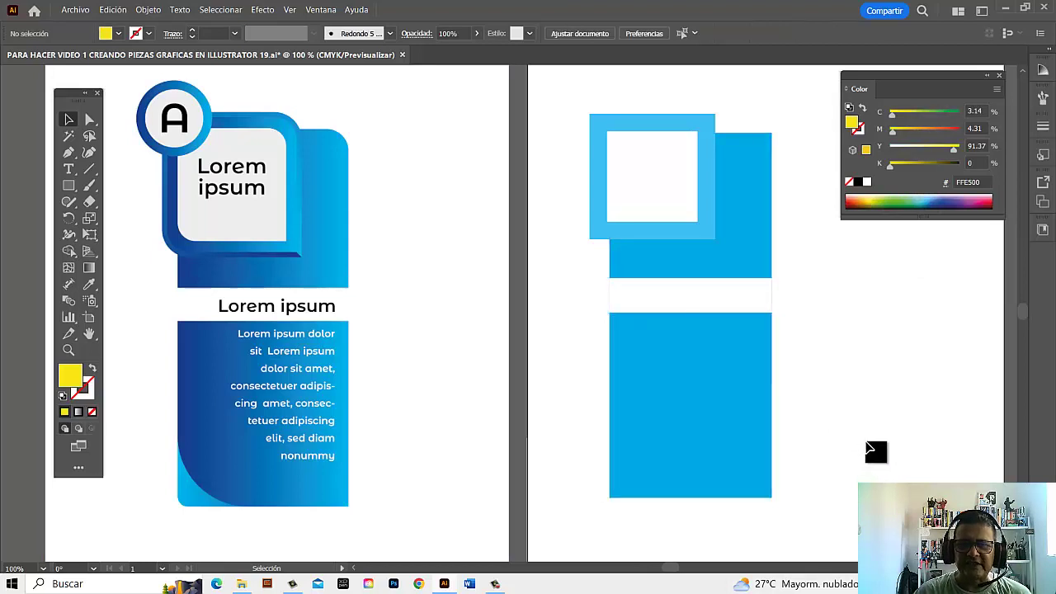
mouse_move(671, 434)
mouse_down()
mouse_move(674, 413)
mouse_move(735, 413)
mouse_up()
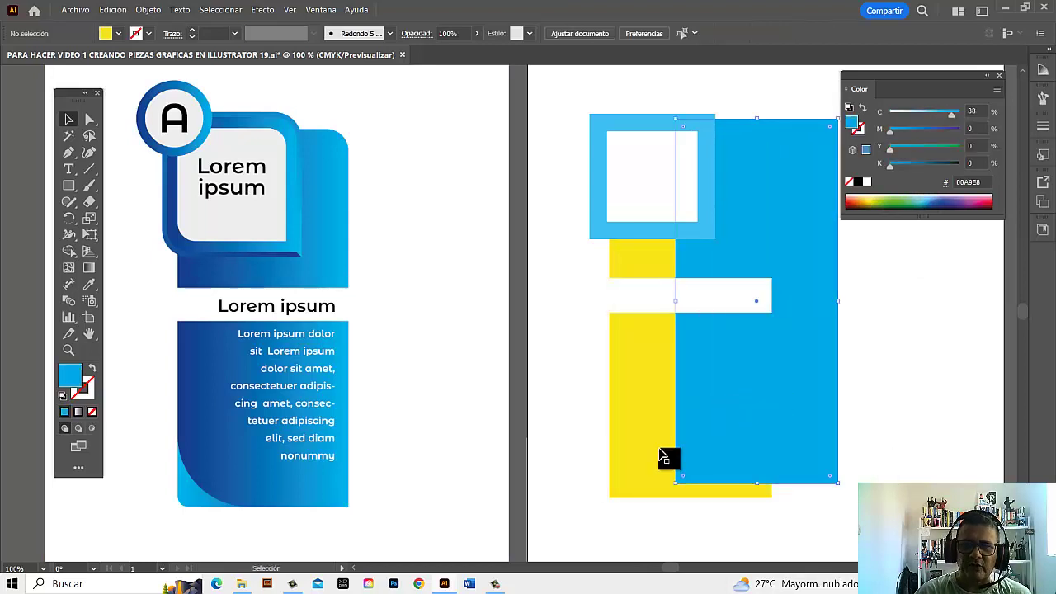
key(ctrl+z)
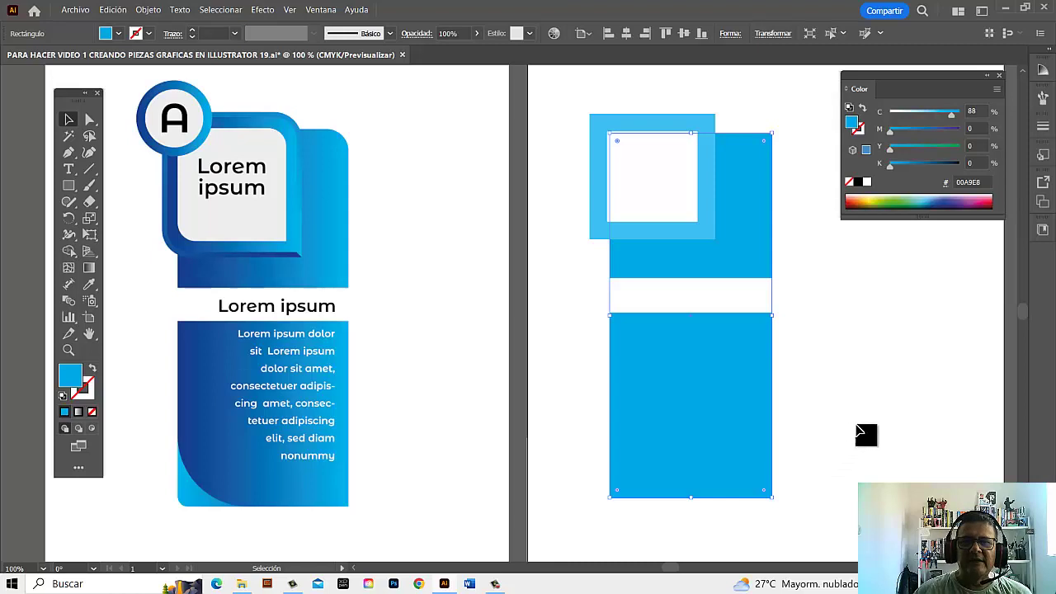
click(855, 437)
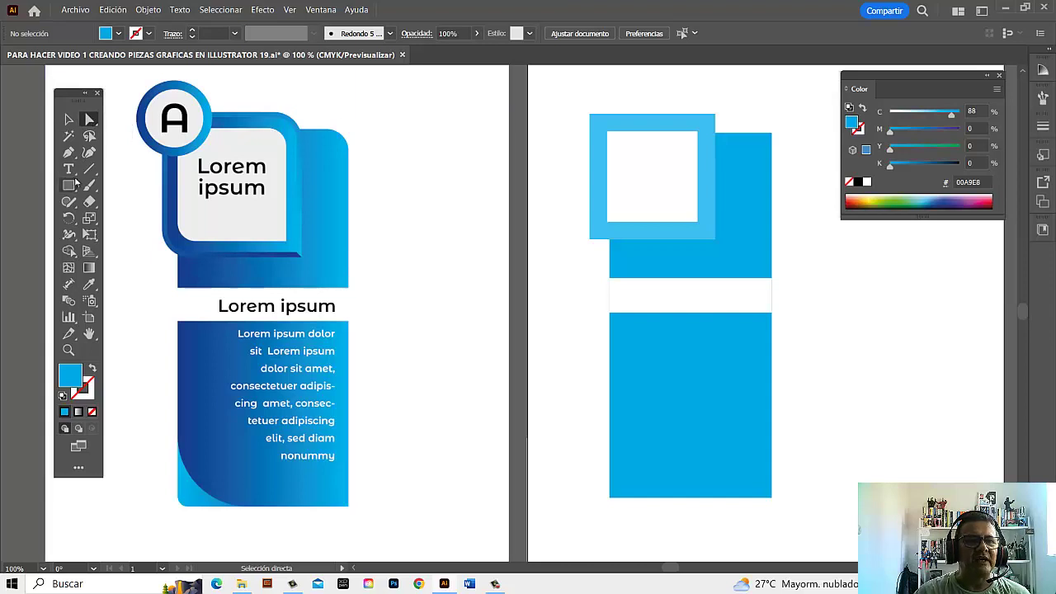
drag(68, 185, 124, 215)
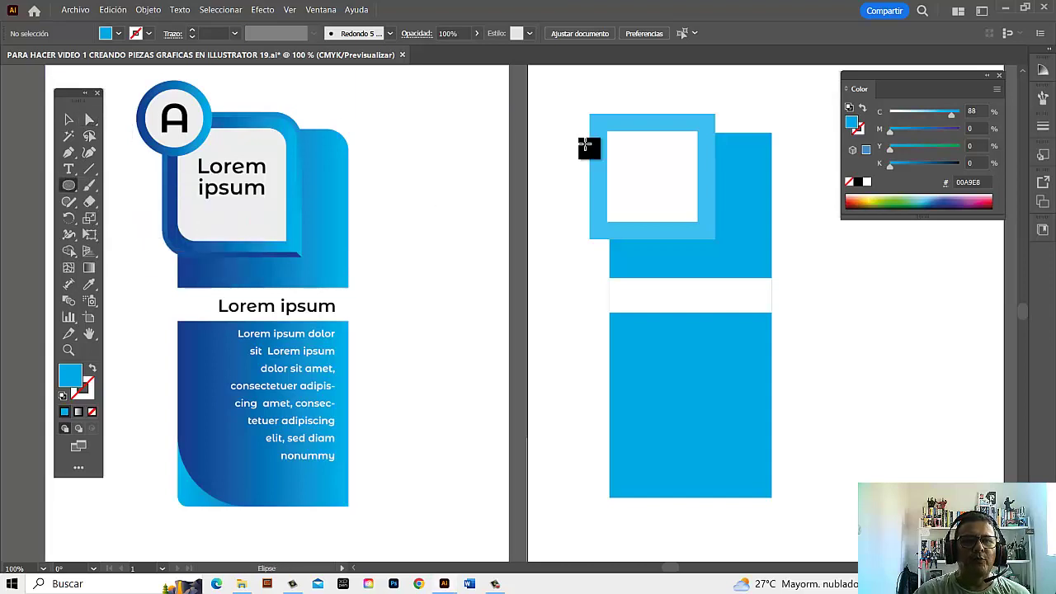
Step: Draw a circle over the frame's top-left corner, shrink it to 2.79 cm, and fill it white
drag(549, 85, 639, 155)
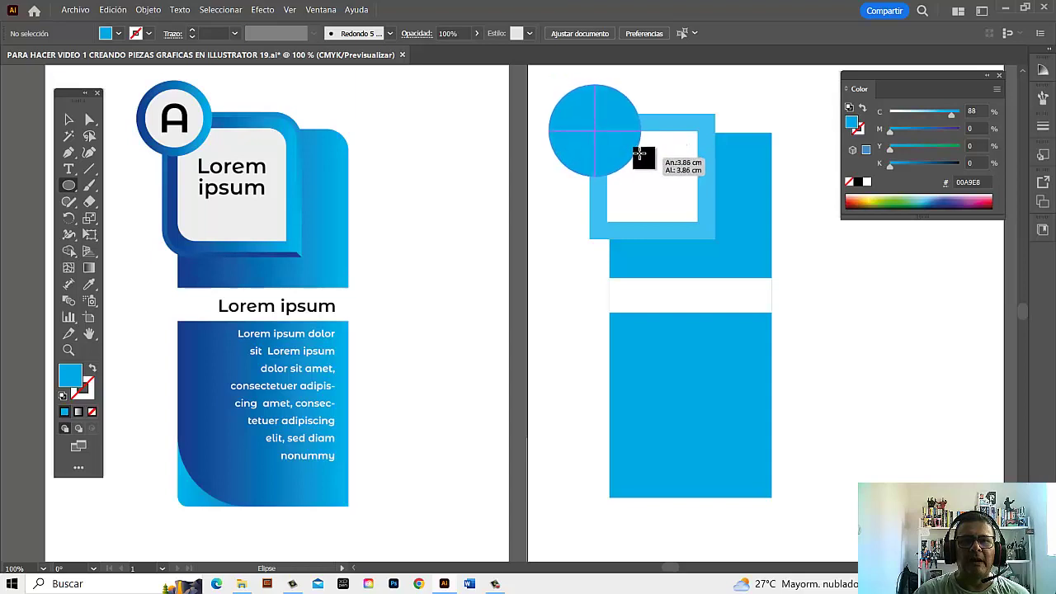
drag(639, 155, 644, 163)
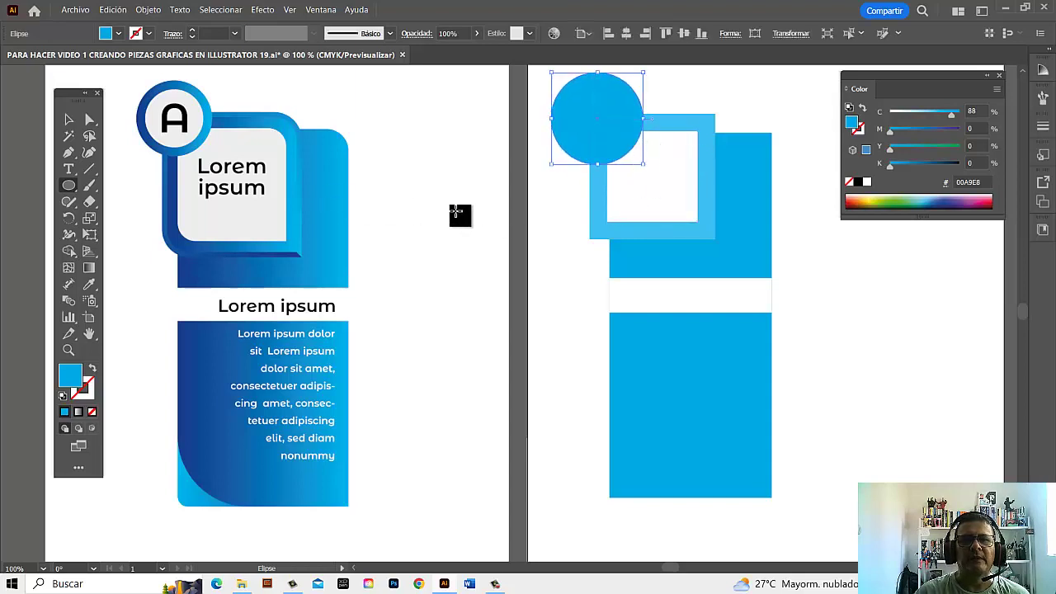
click(68, 118)
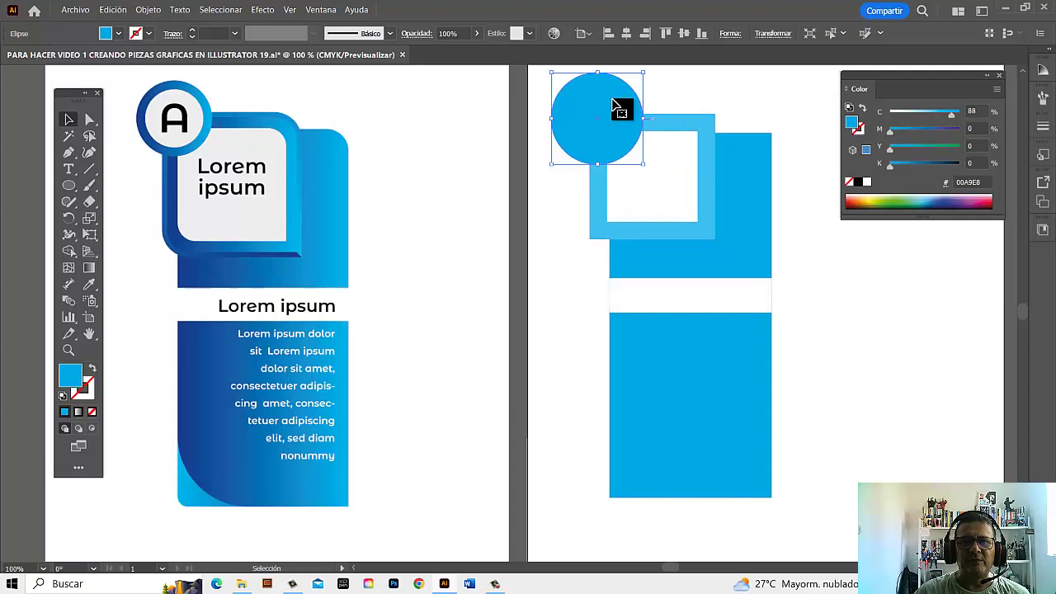
key(a)
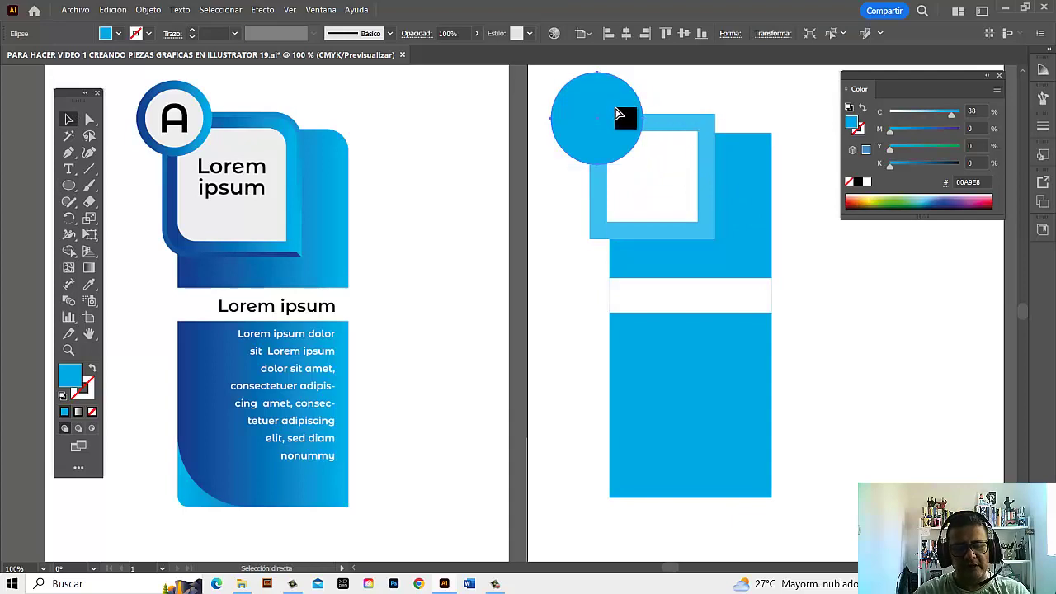
key(v)
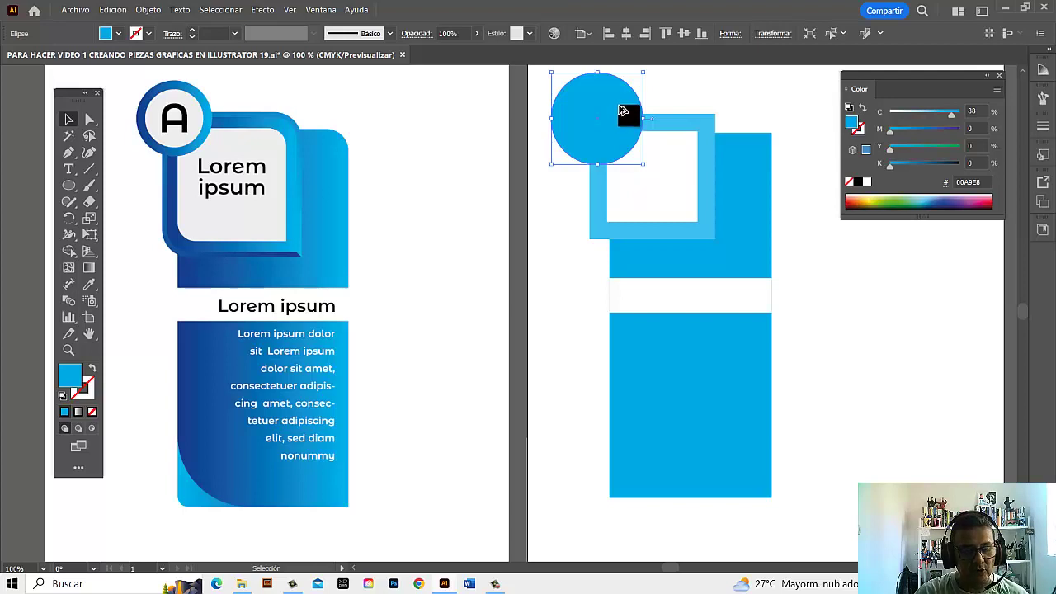
key(alt+shift)
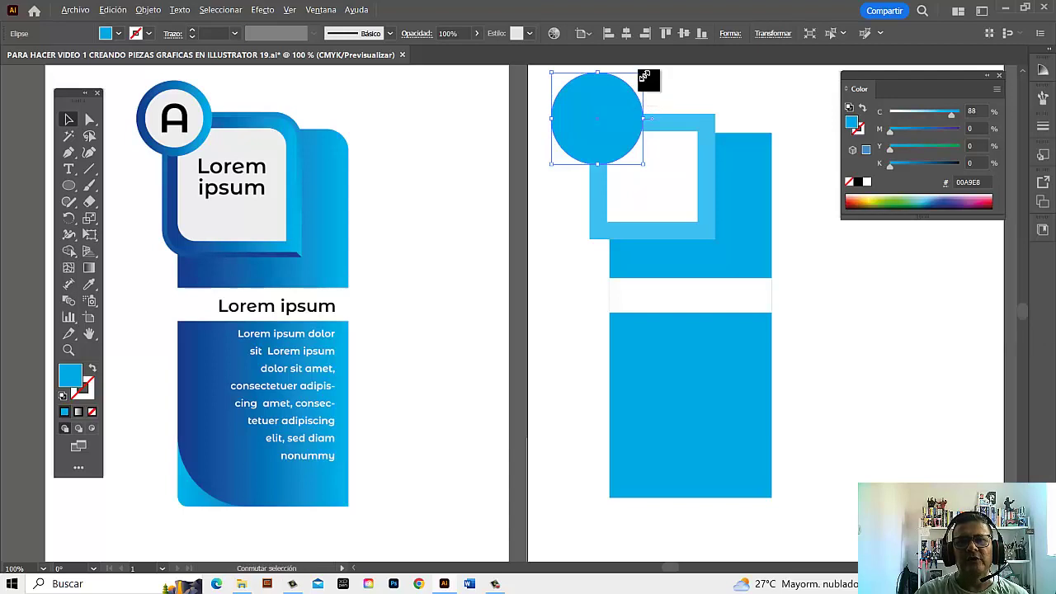
drag(644, 77, 636, 87)
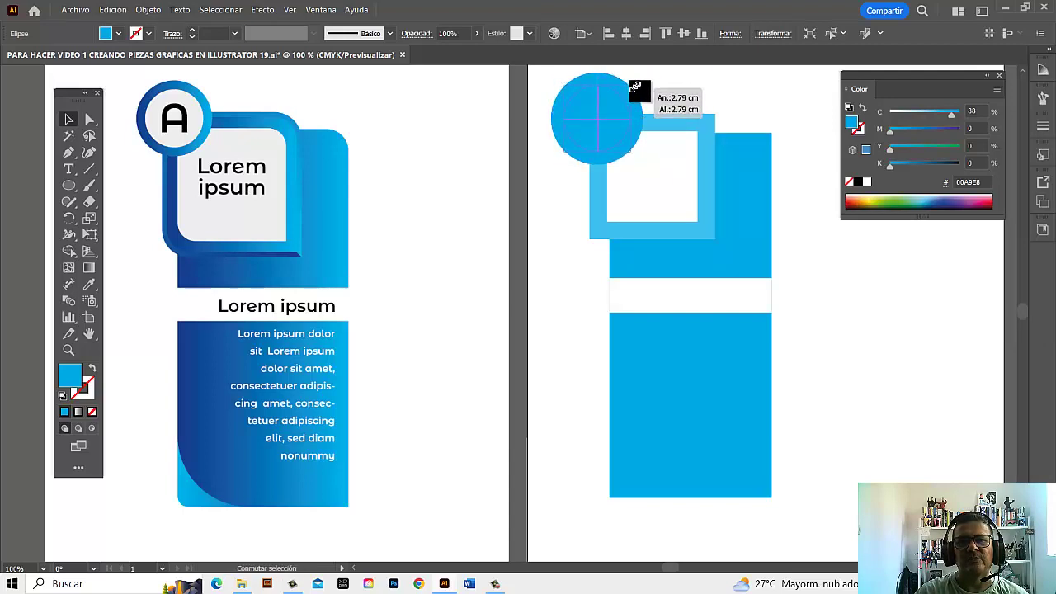
click(868, 187)
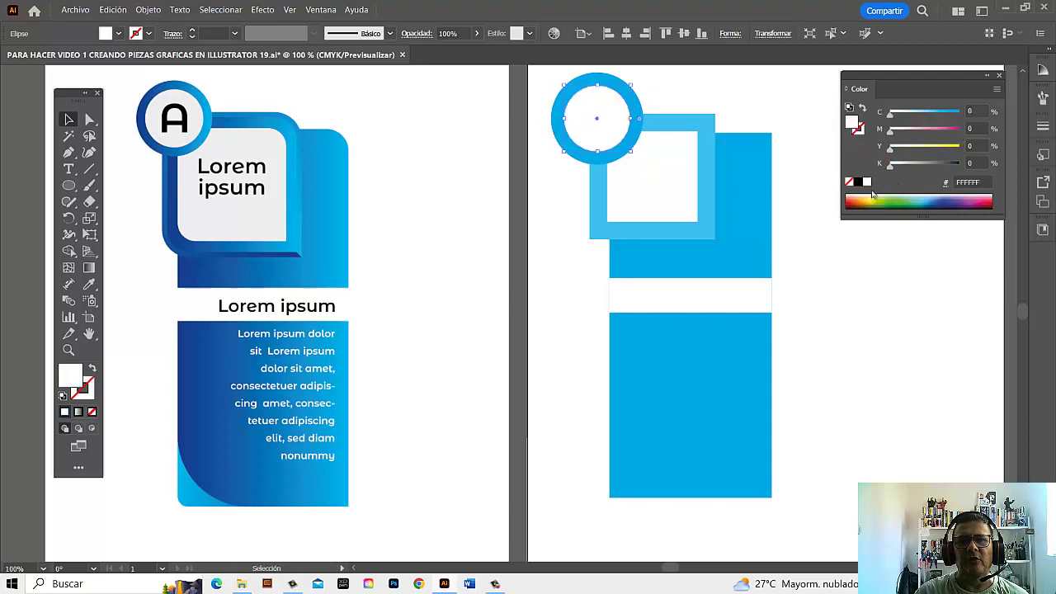
click(899, 308)
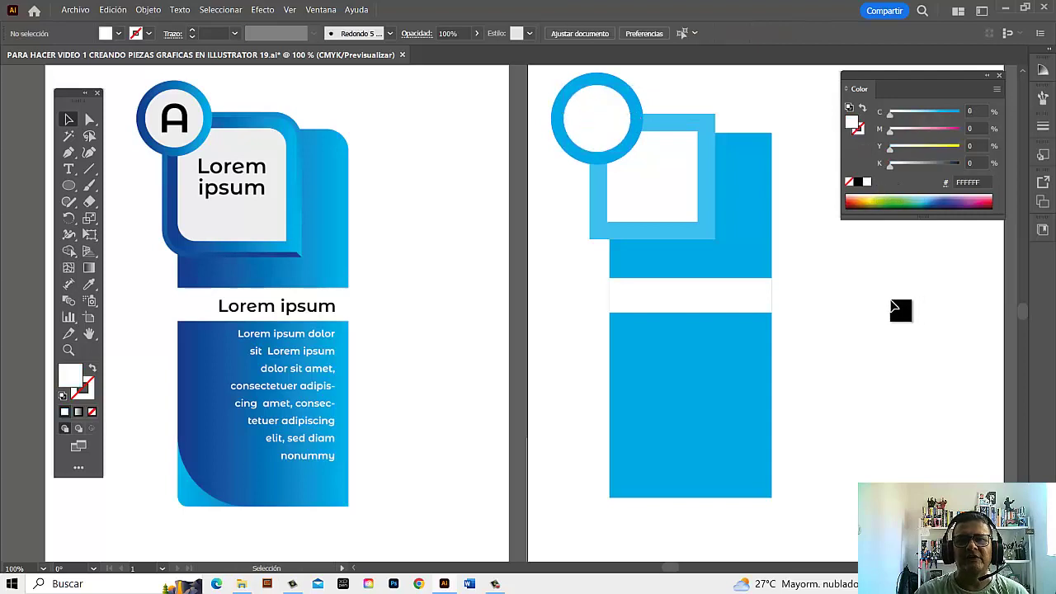
click(89, 119)
Step: Select the outer square frame's corner points and drag them into rounded corners
drag(590, 116, 717, 122)
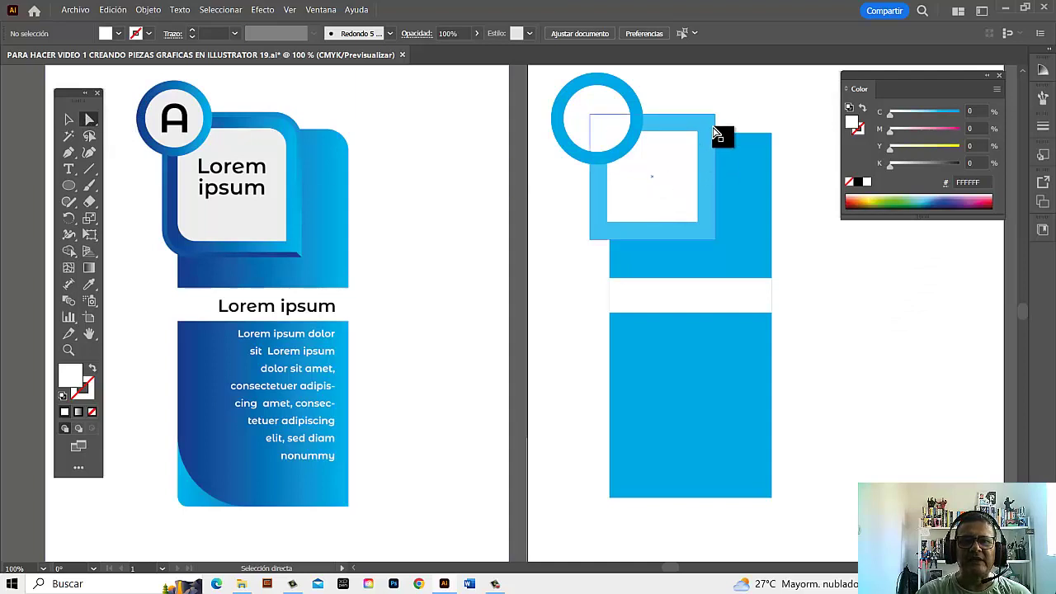
click(716, 116)
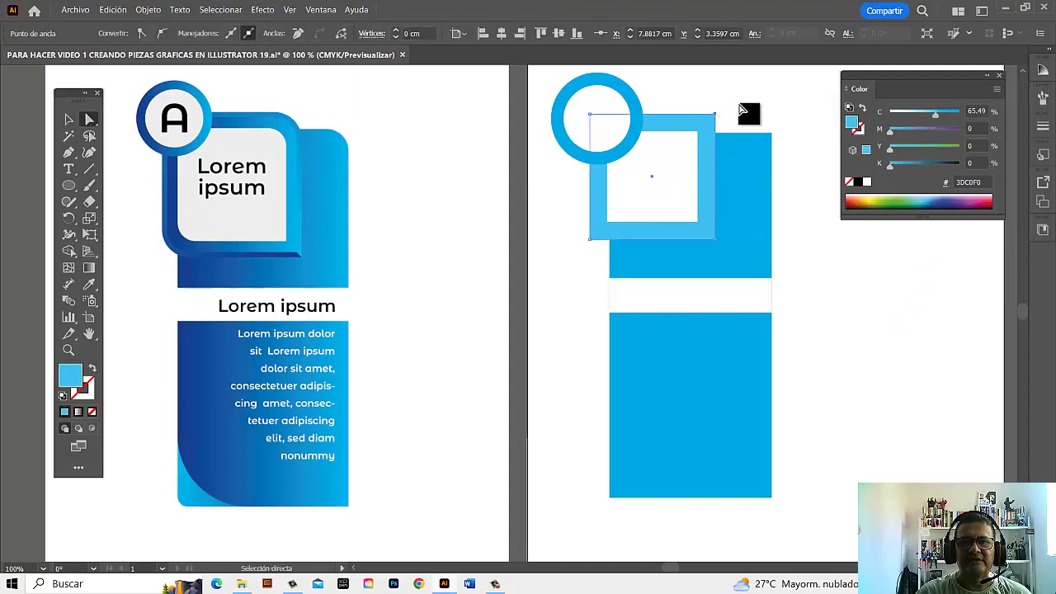
click(716, 134)
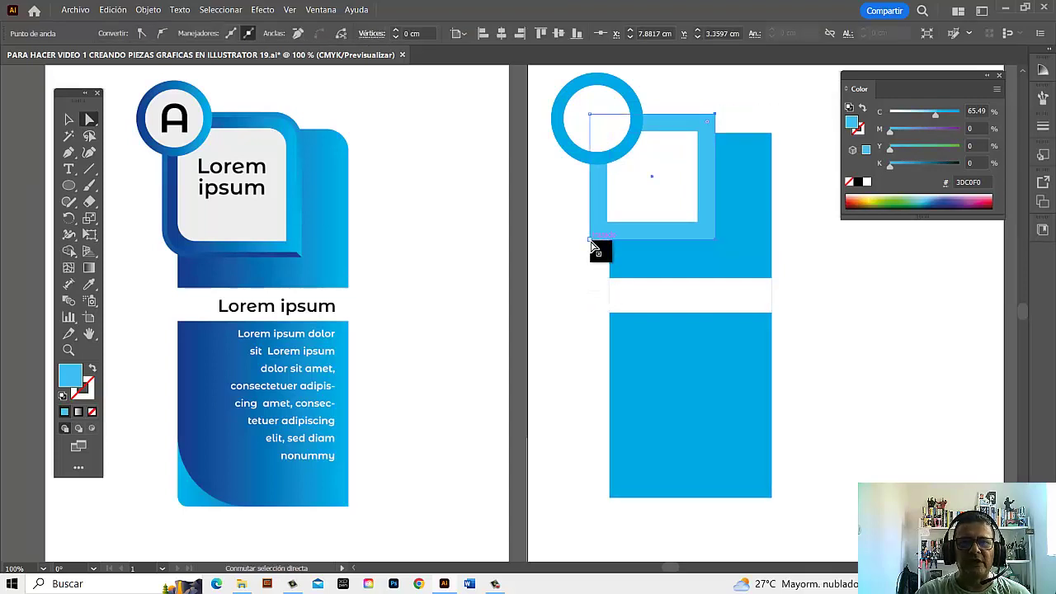
shift+click(590, 240)
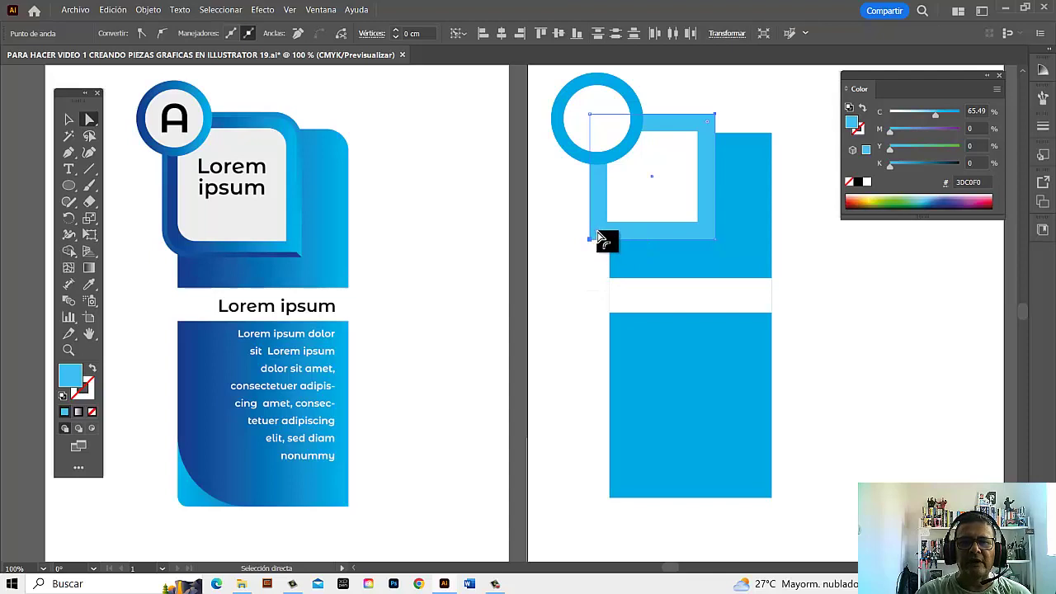
drag(601, 239, 618, 229)
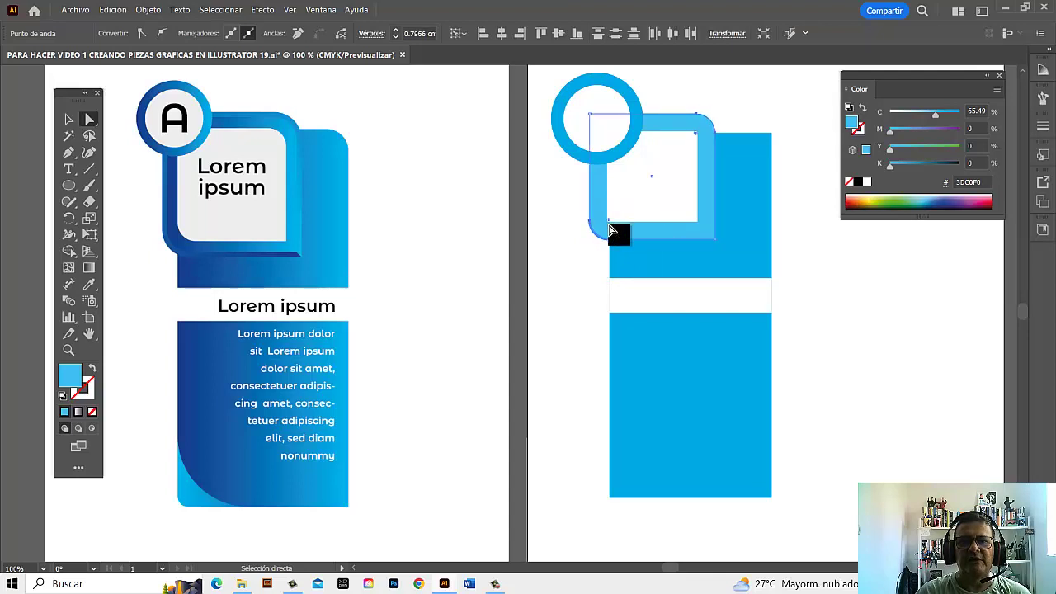
click(866, 256)
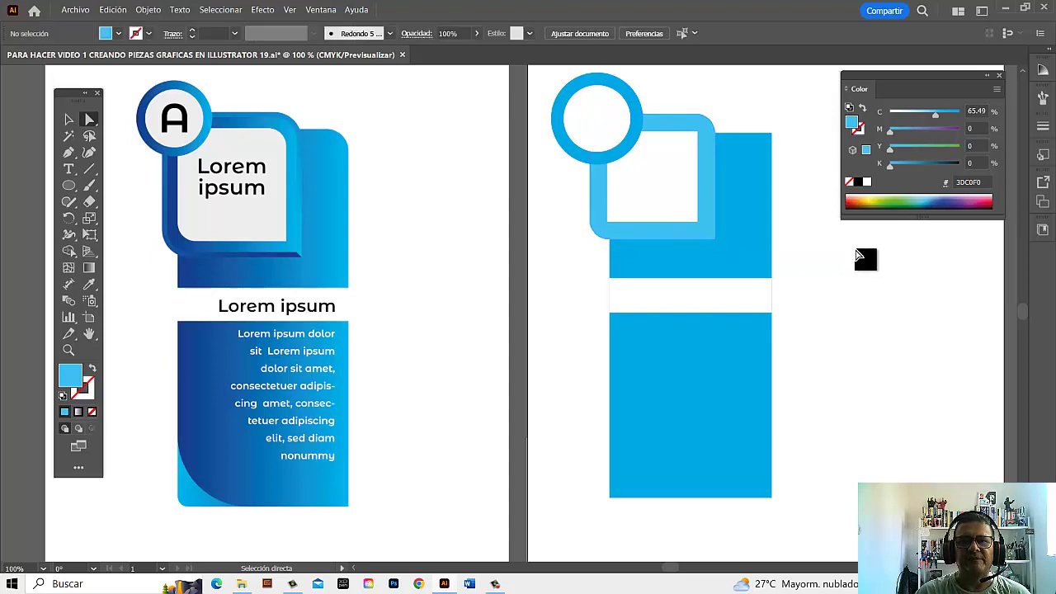
Step: Round the corners of the inner white square to match the frame
drag(708, 142, 702, 139)
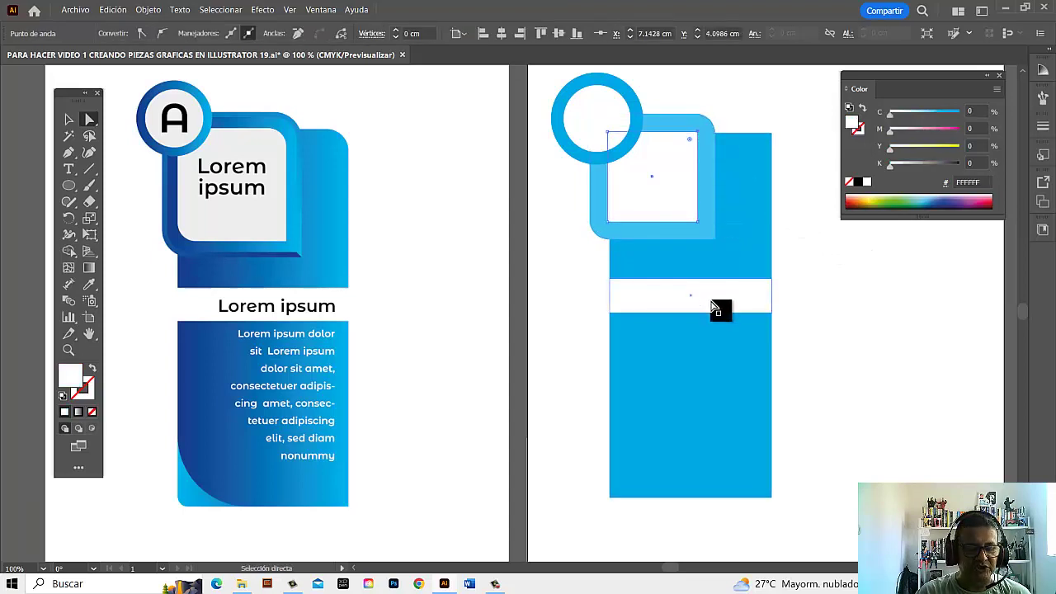
shift+click(610, 221)
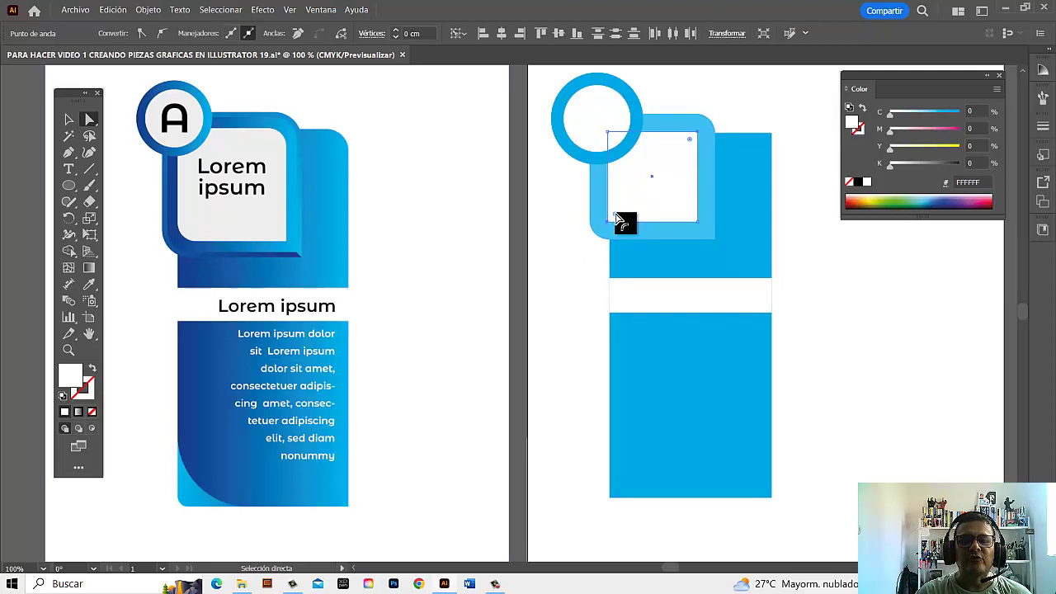
drag(618, 213, 623, 214)
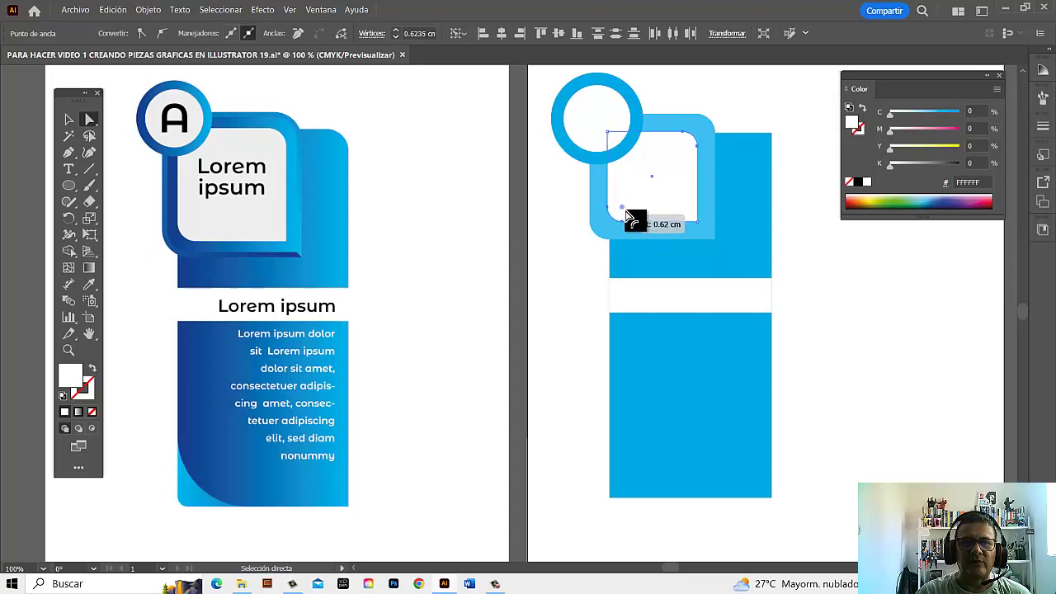
click(841, 275)
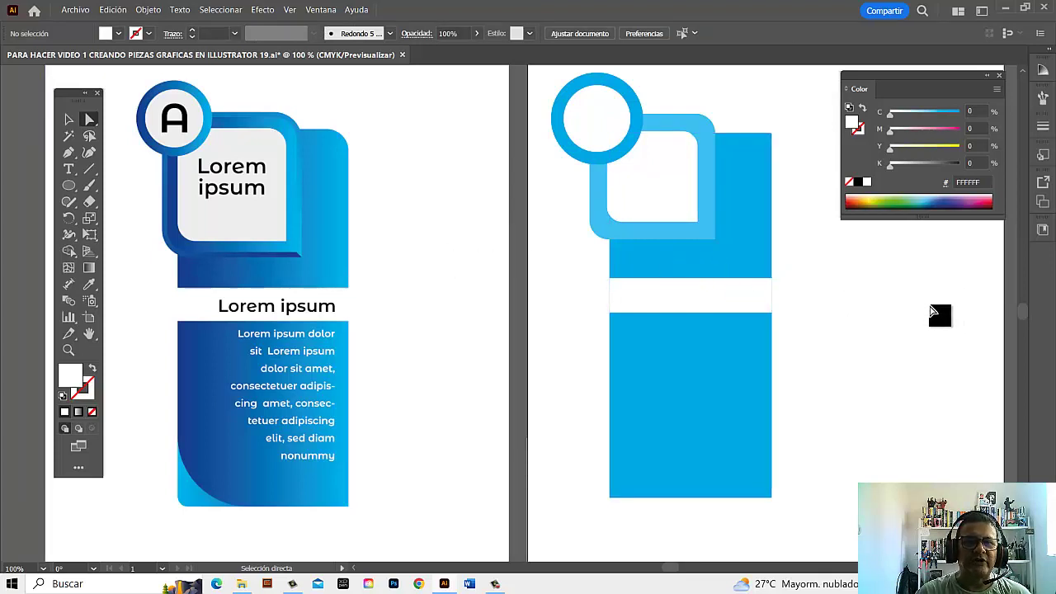
Step: Round the tall blue bar's bottom-left corner into a large curve
scroll(871, 396, down, 2)
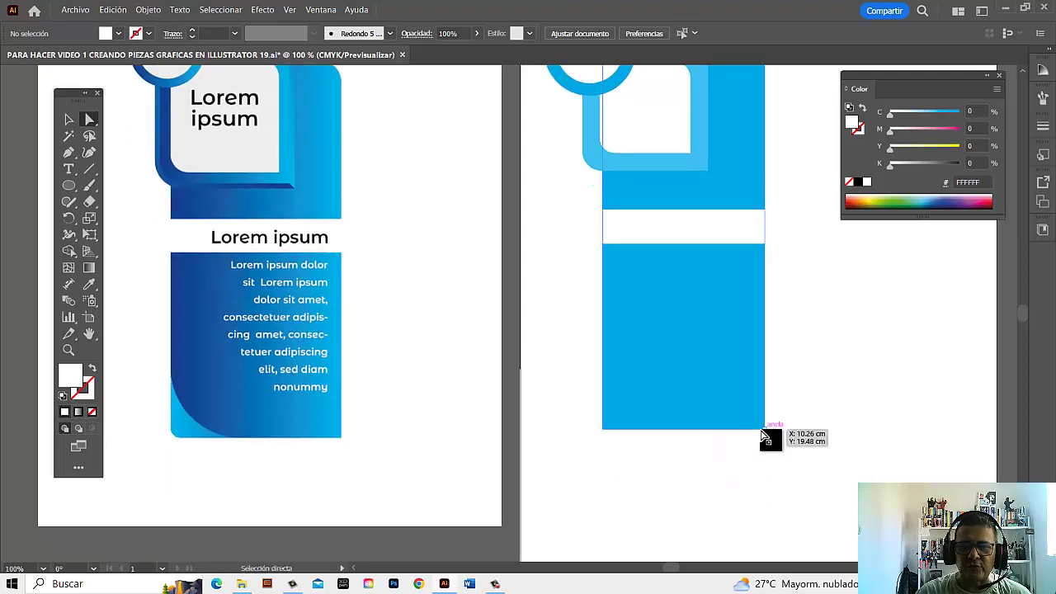
drag(766, 438, 730, 422)
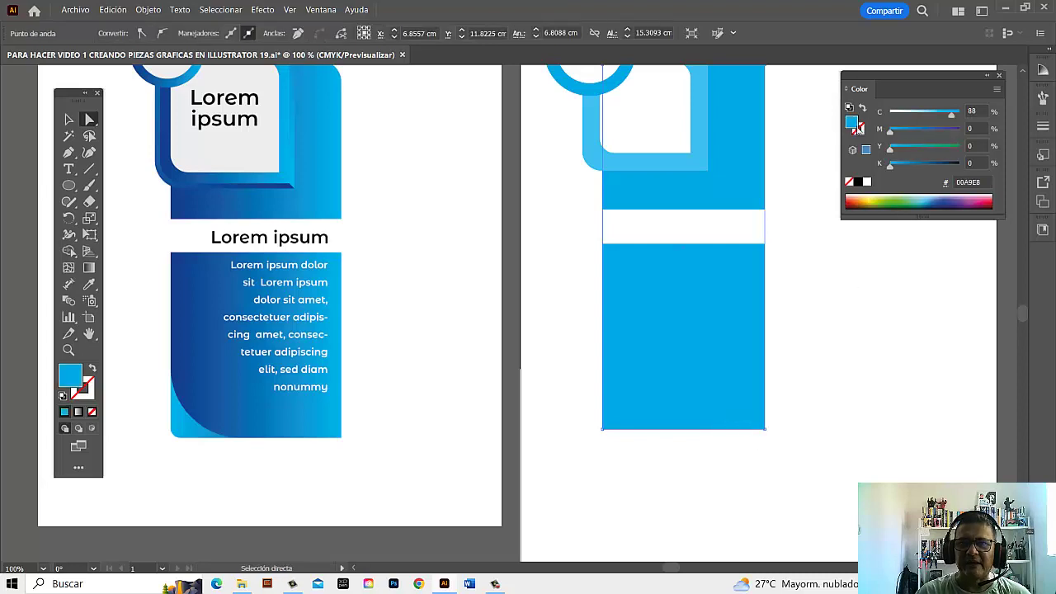
click(700, 366)
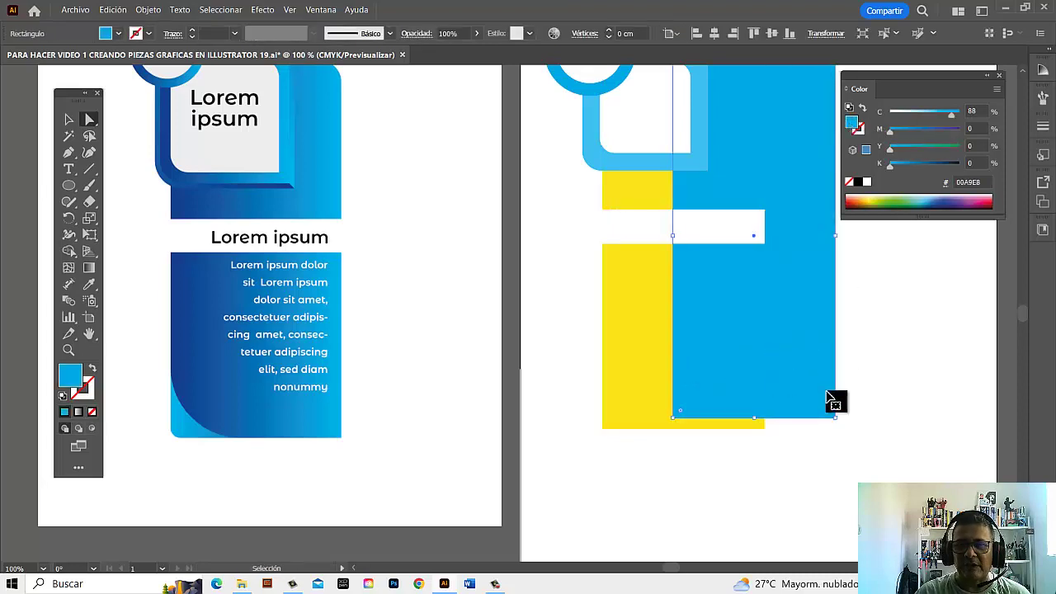
click(819, 434)
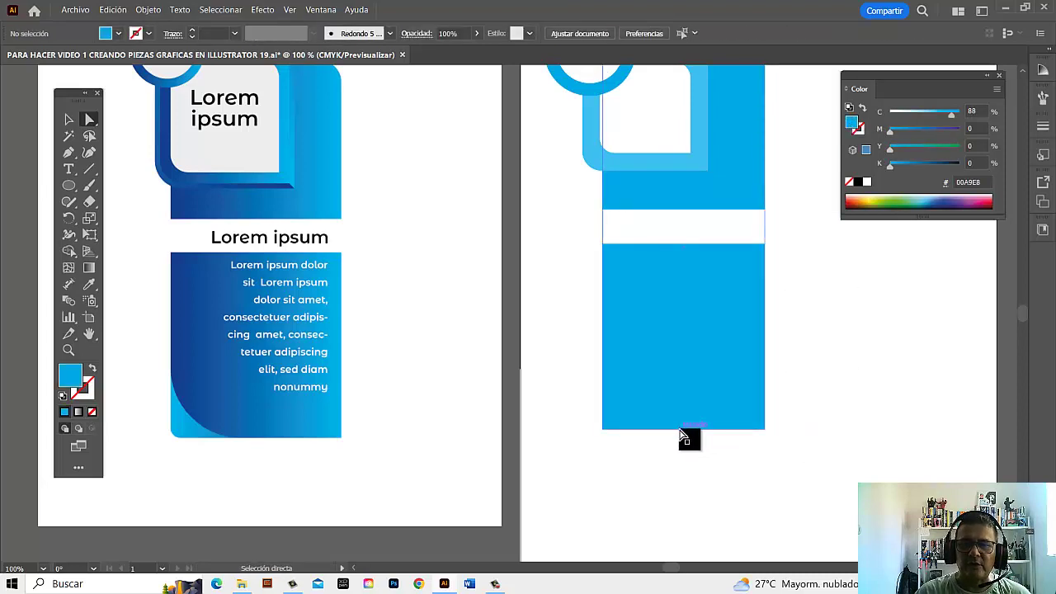
click(678, 429)
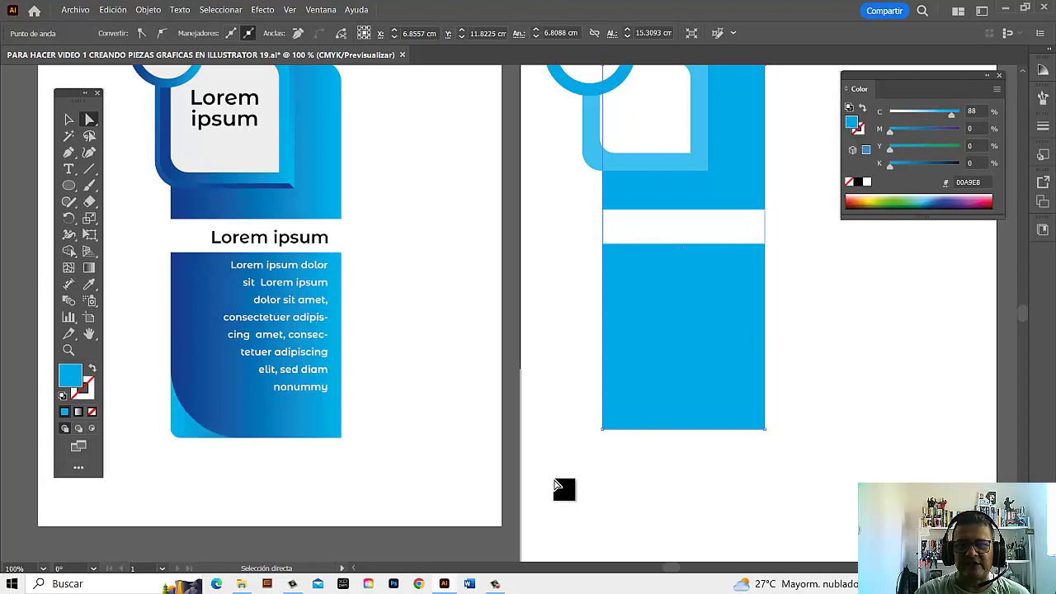
click(603, 430)
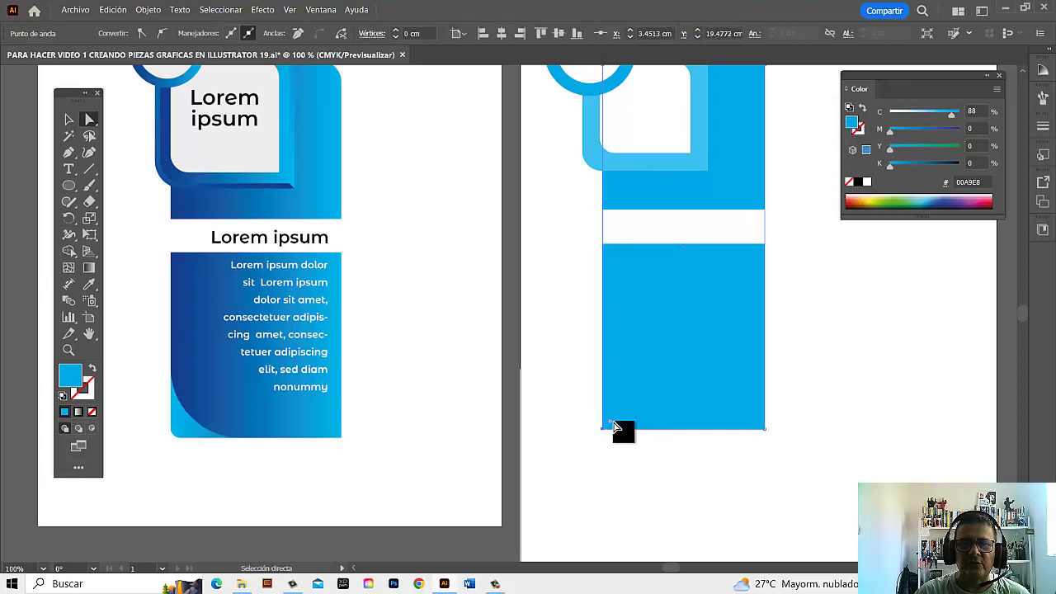
drag(610, 426, 681, 359)
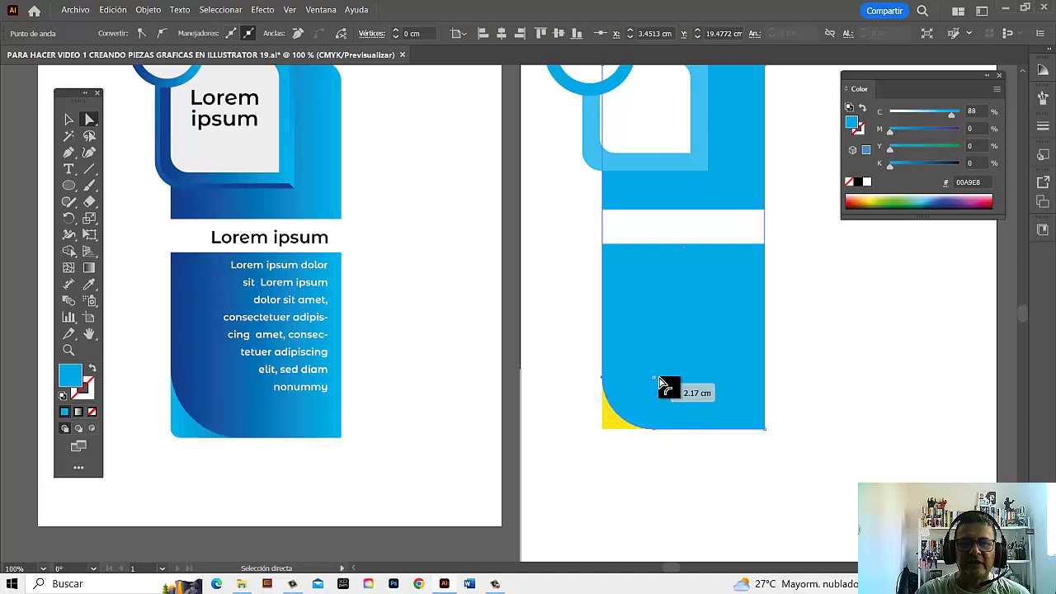
drag(681, 360, 702, 349)
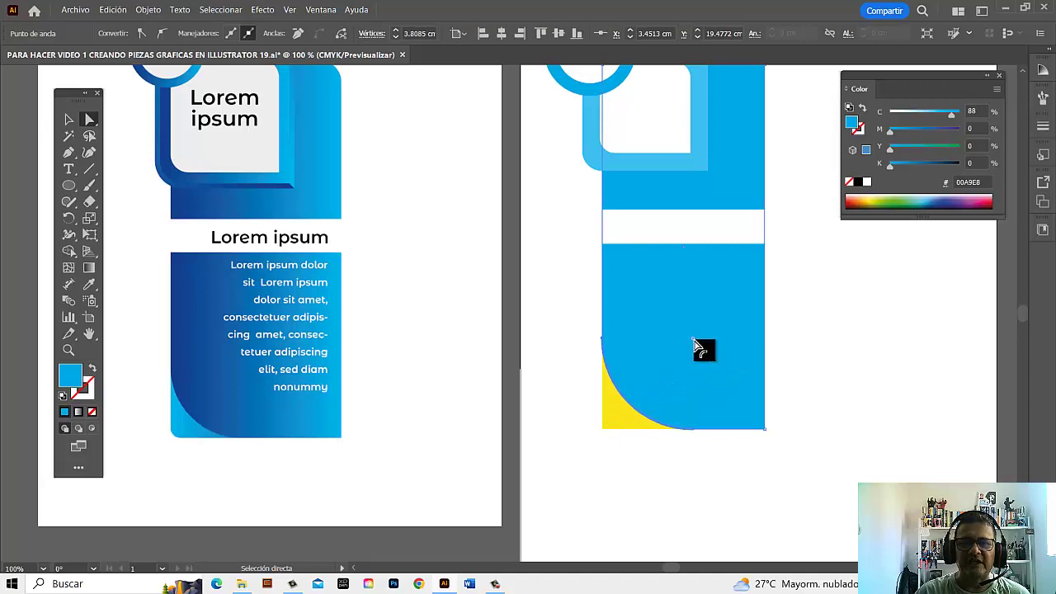
click(886, 353)
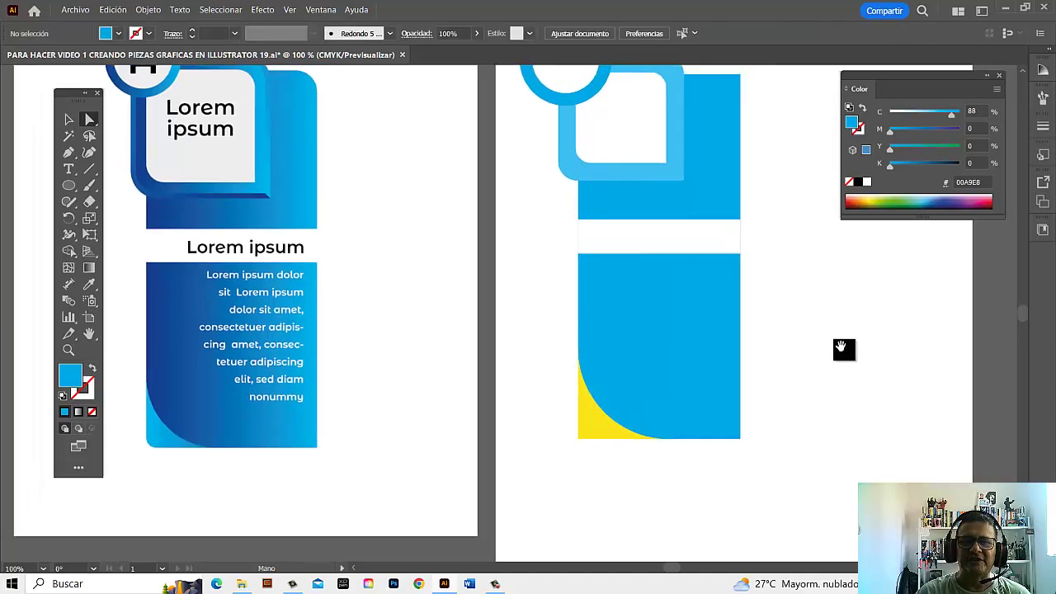
Step: Recolour the yellow corner shape behind the bar darker blue (2A6CB4)
scroll(842, 349, right, 1)
click(606, 435)
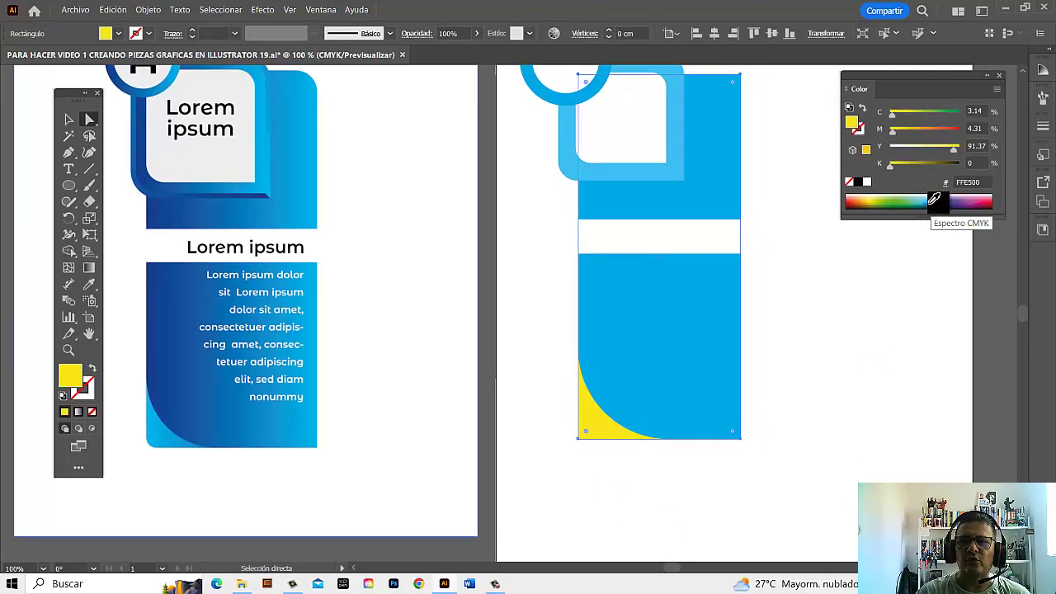
click(934, 198)
click(881, 355)
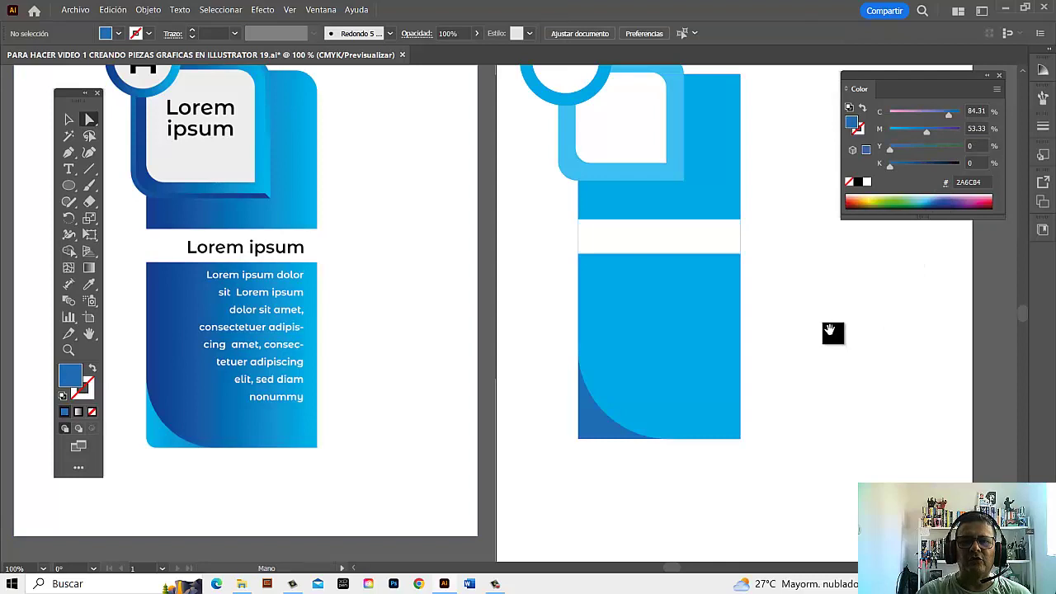
drag(830, 332, 828, 375)
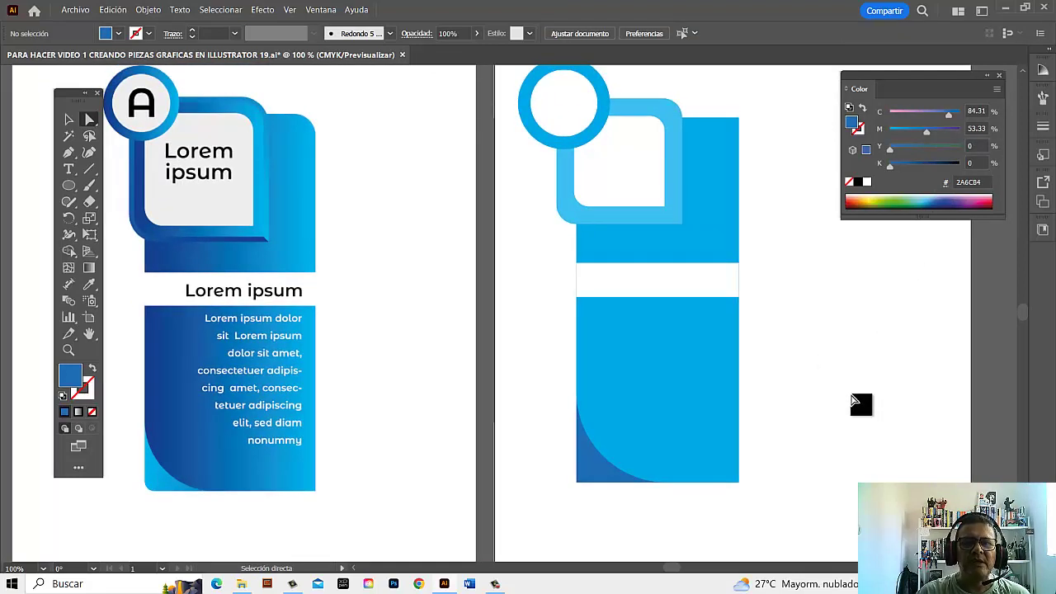
Step: Give the light-blue rounded square a 7 pt dark blue (223A80) stroke
scroll(834, 379, up, 1)
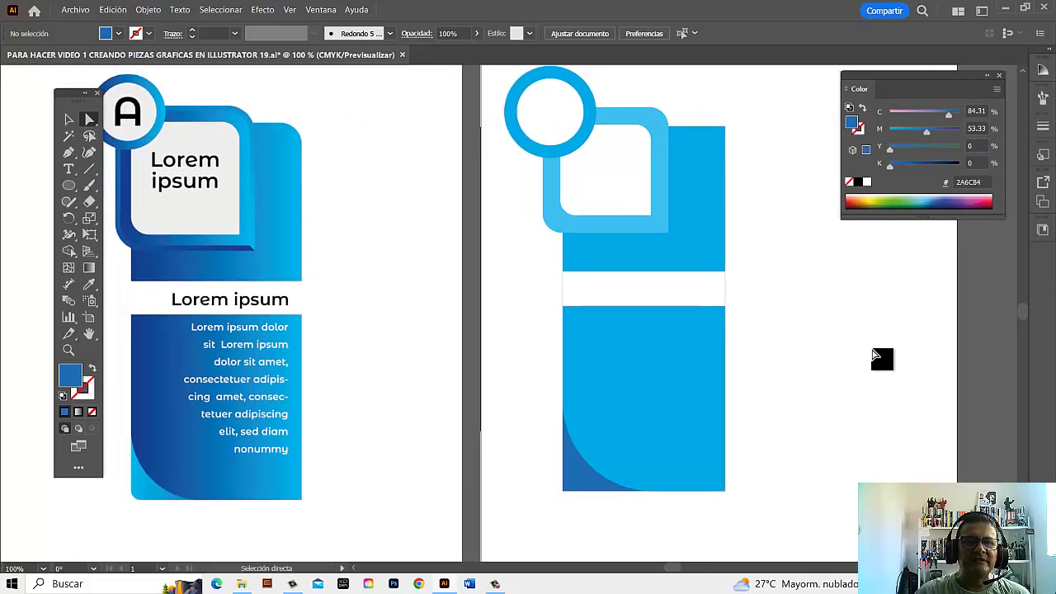
click(660, 165)
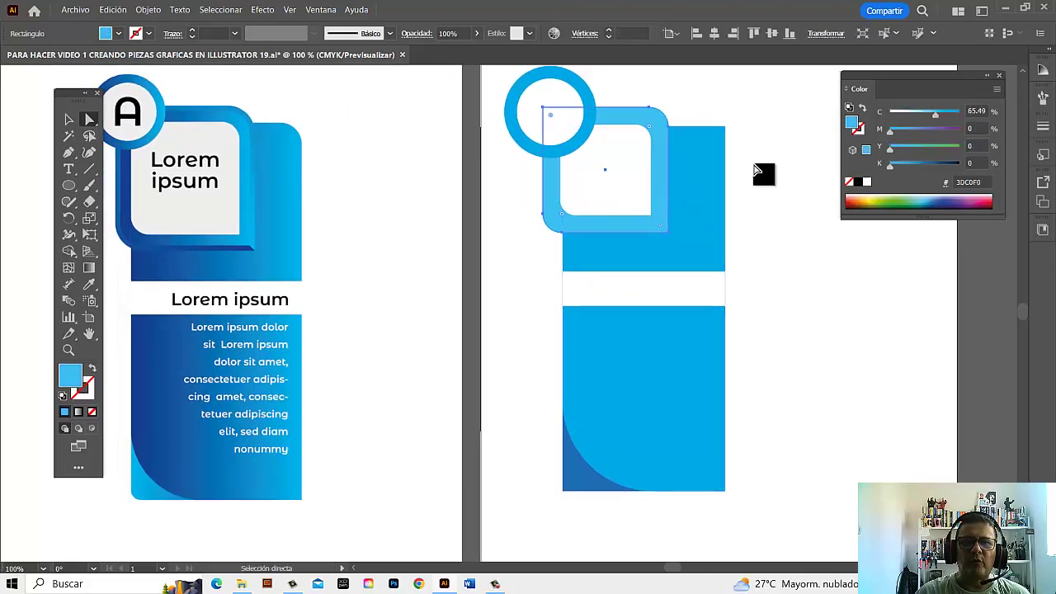
click(87, 391)
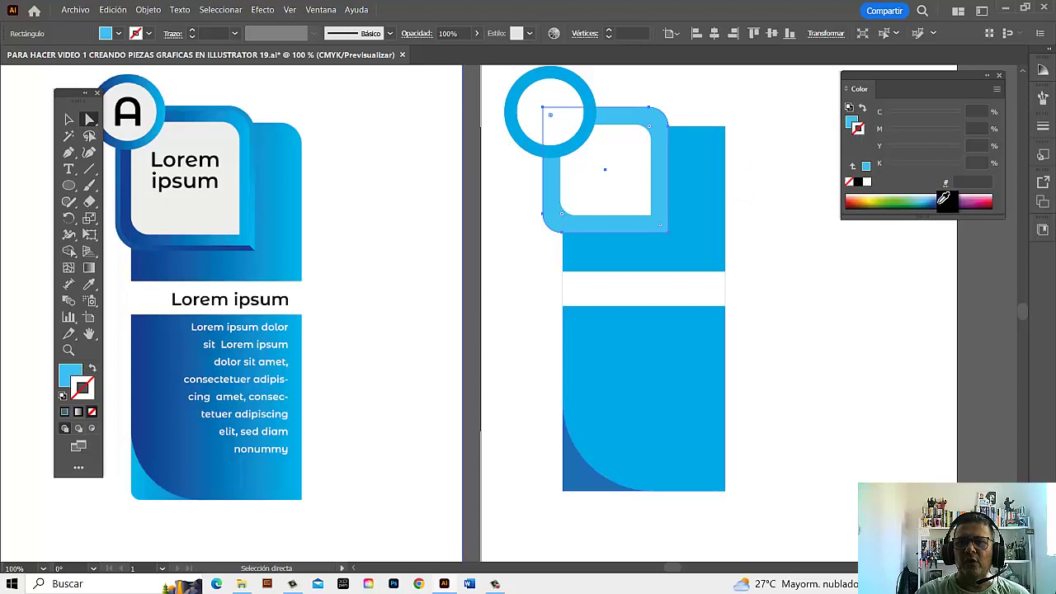
click(943, 199)
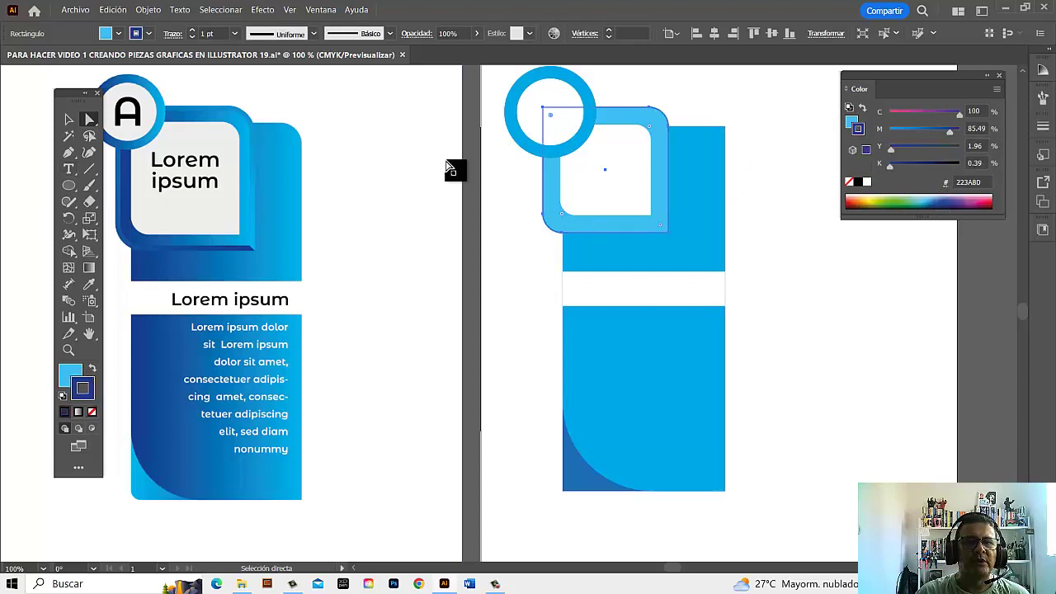
click(192, 31)
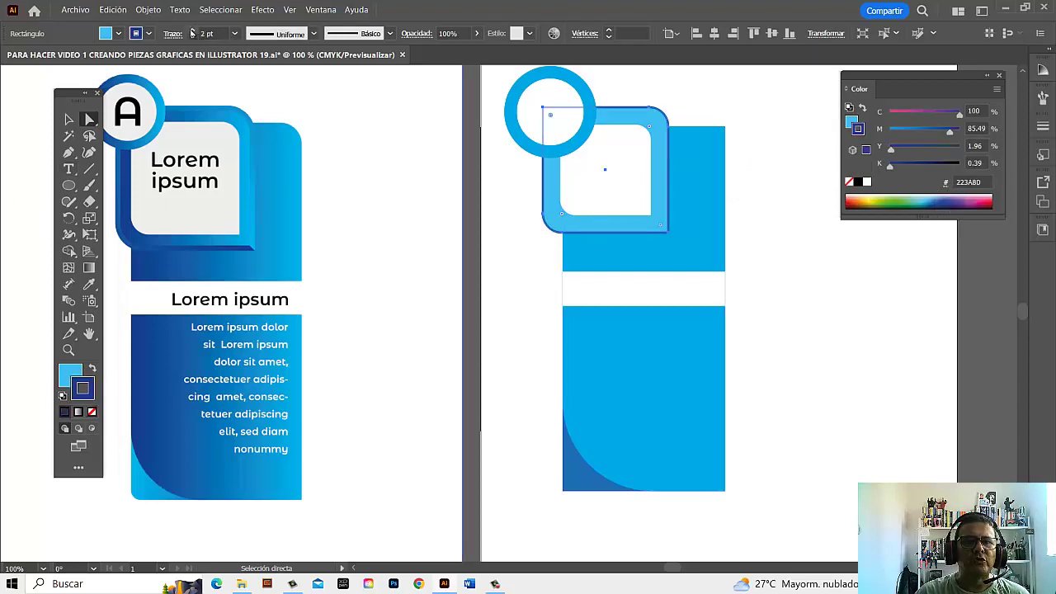
click(193, 32)
click(193, 31)
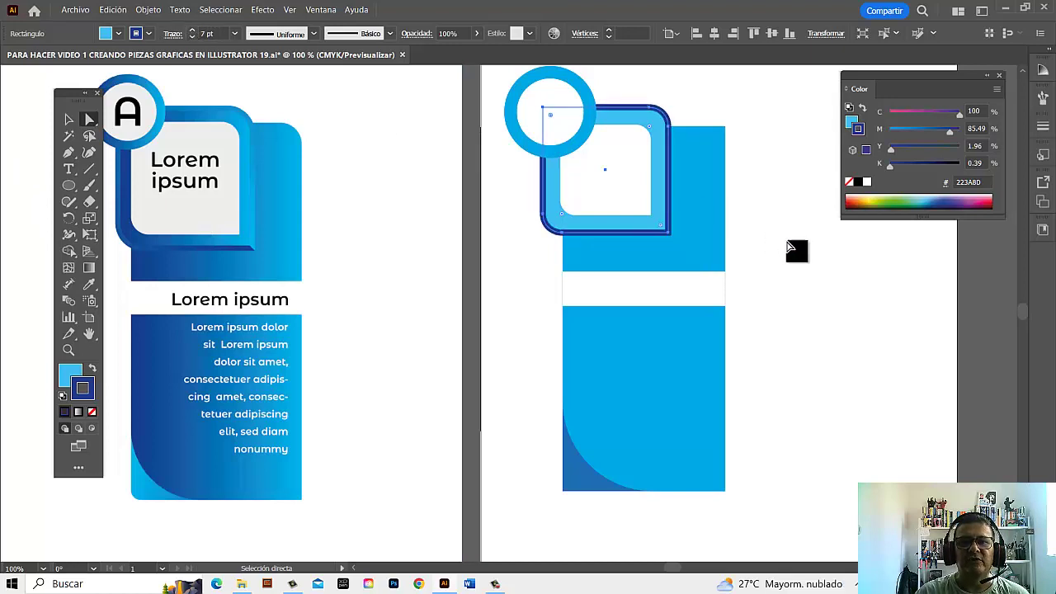
click(807, 268)
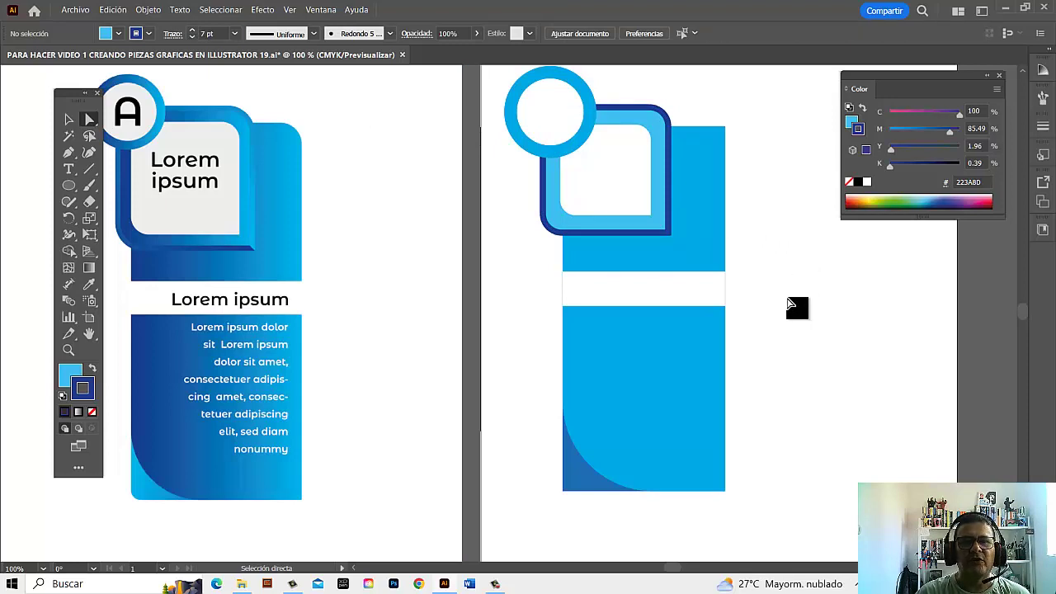
mouse_move(797, 306)
mouse_down()
mouse_move(800, 363)
mouse_move(823, 369)
mouse_move(832, 349)
mouse_up()
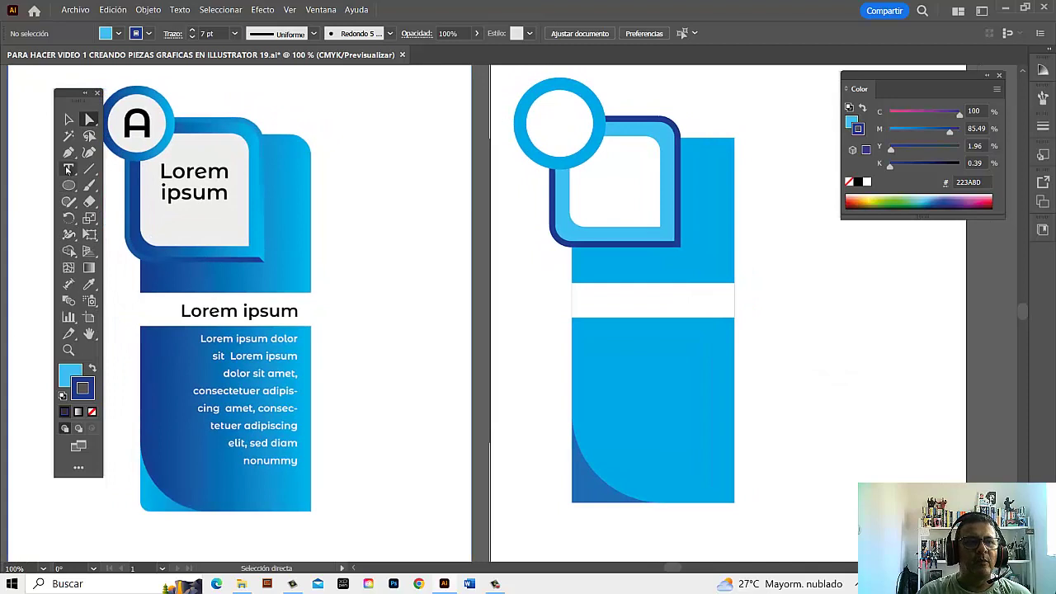
Step: Add a letter A scaled to about 83 pt inside the circle, then place placeholder text beside the banner
key(t)
click(782, 284)
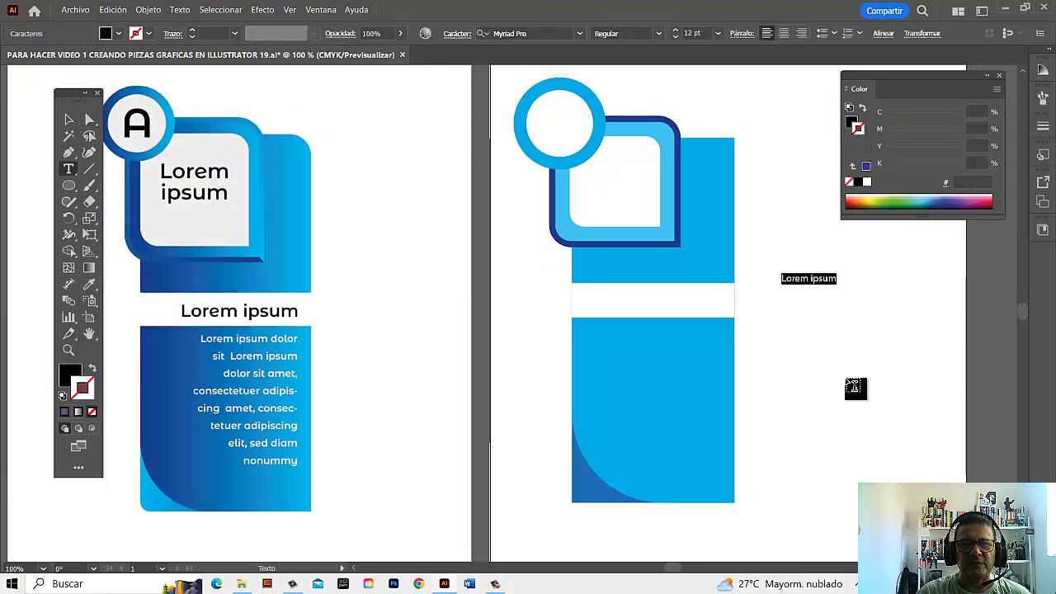
text(A)
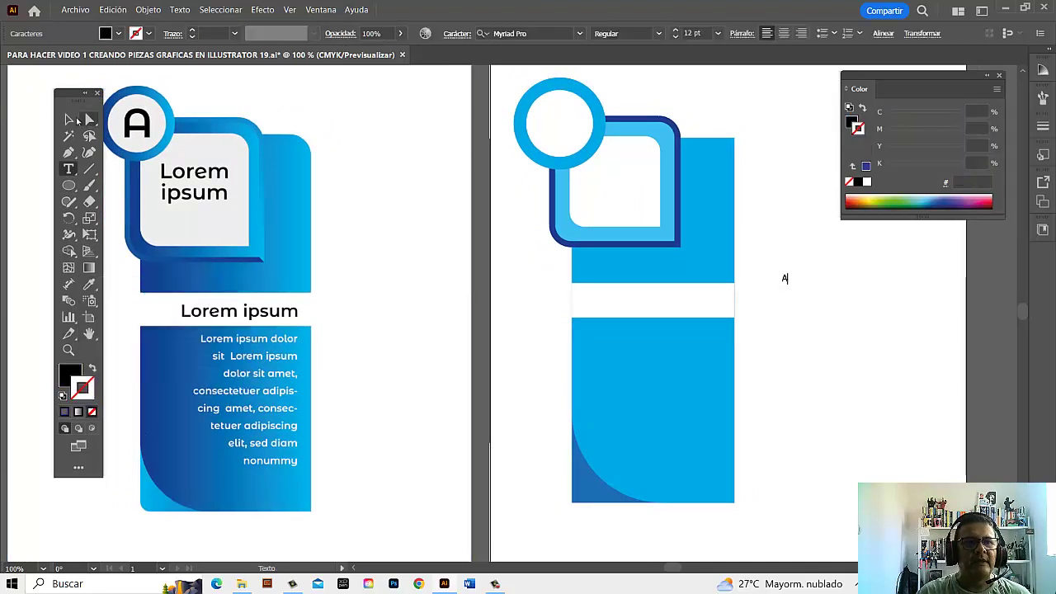
click(75, 117)
mouse_move(795, 288)
mouse_down()
mouse_move(815, 323)
mouse_move(585, 167)
mouse_move(569, 136)
mouse_up()
click(919, 309)
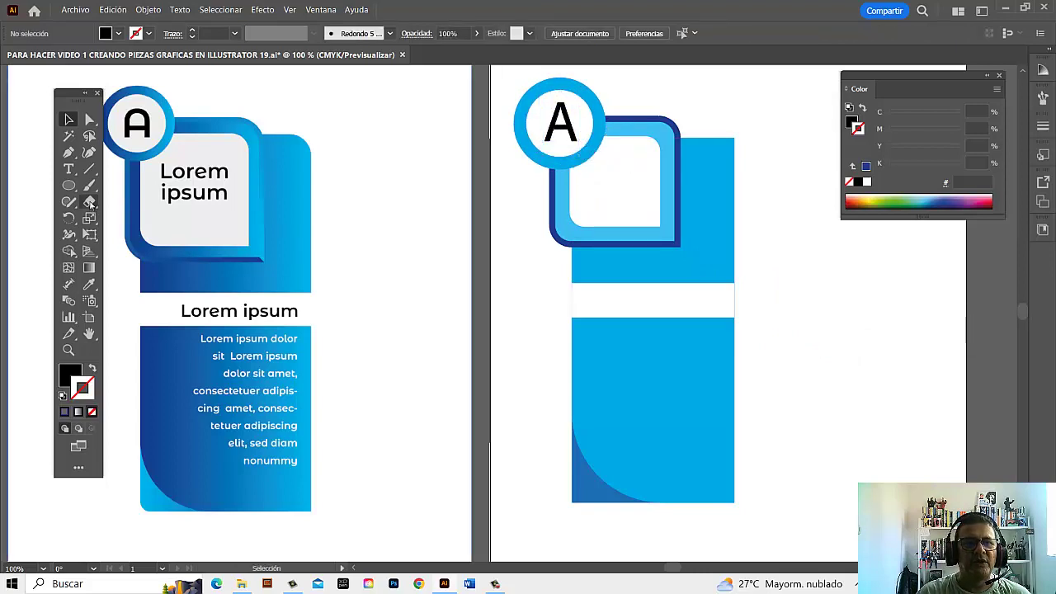
click(69, 169)
click(804, 292)
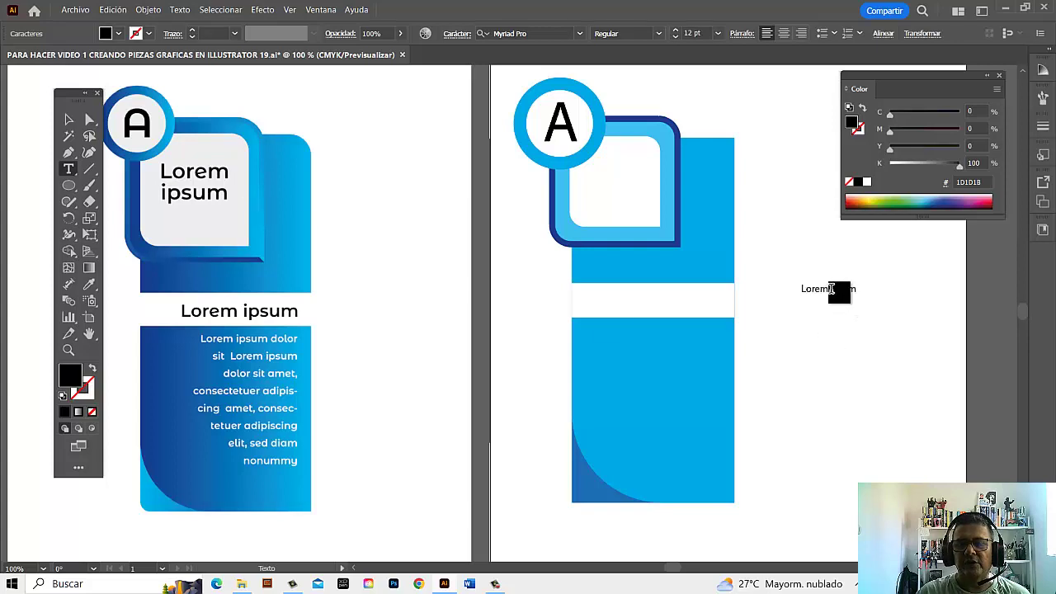
Step: Split the placeholder into two lines, move it into the white square, and enlarge it in Bebas Kai
key(Return)
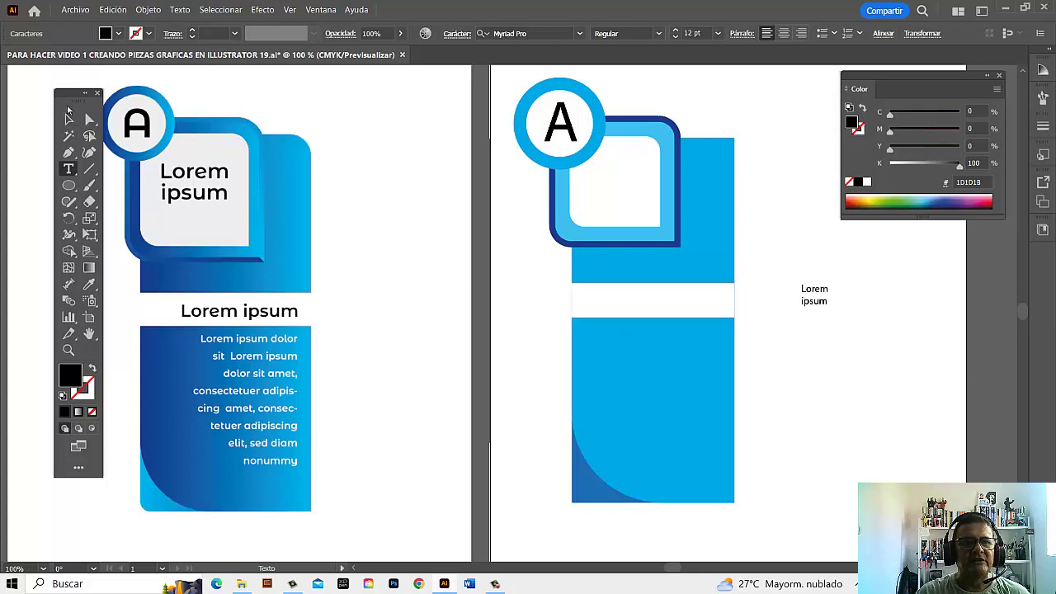
click(69, 123)
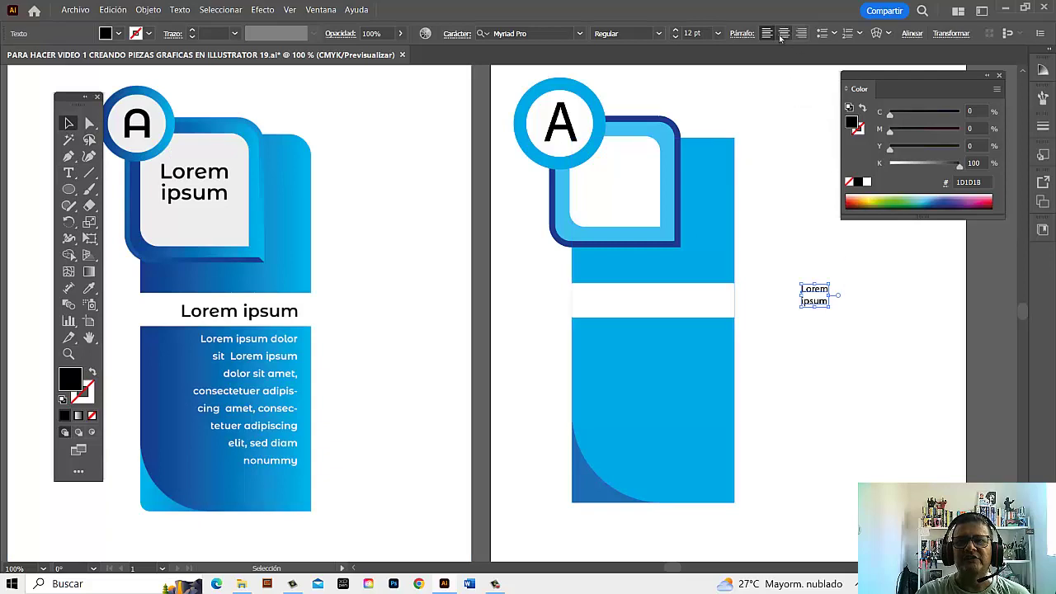
click(853, 330)
drag(821, 295, 625, 169)
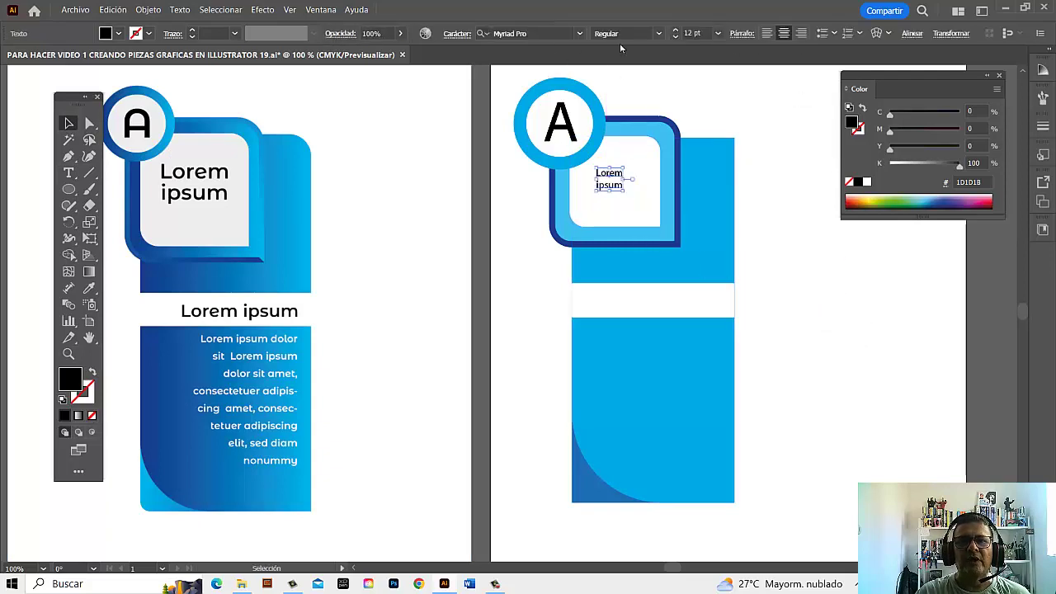
click(577, 33)
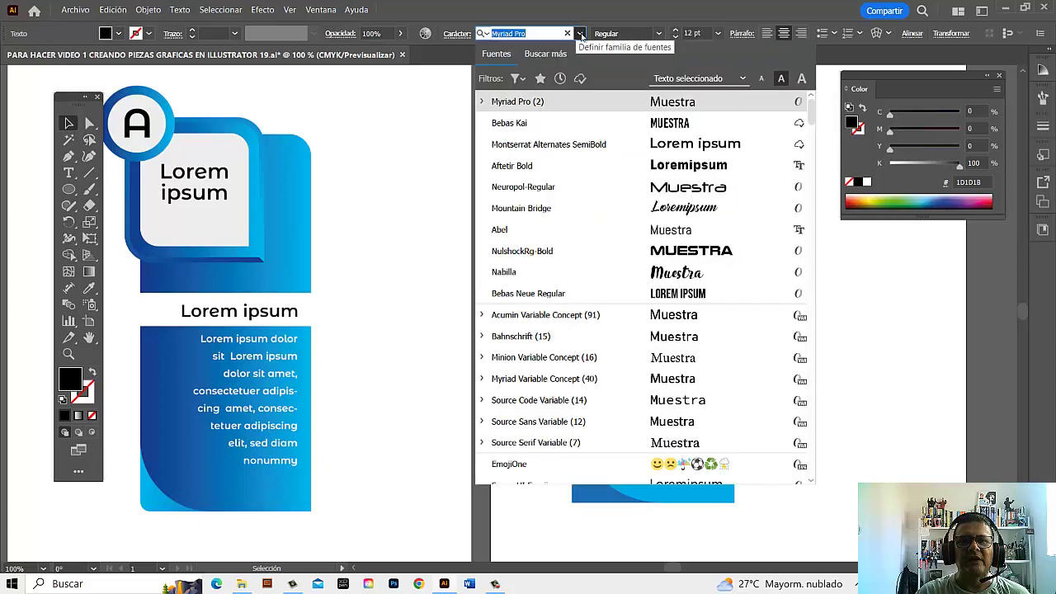
click(528, 121)
drag(622, 189, 659, 220)
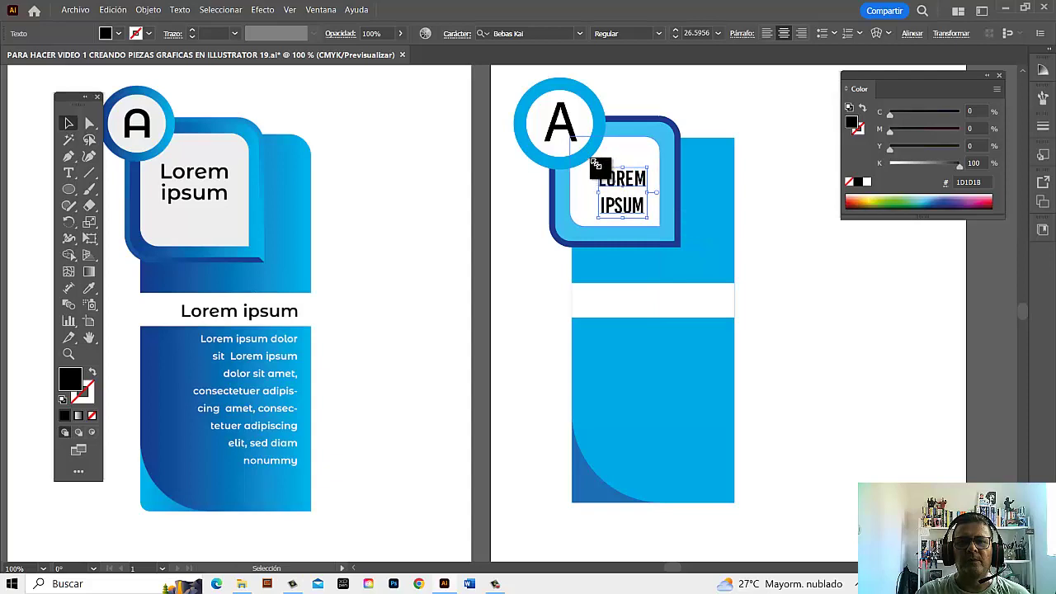
drag(596, 167, 585, 162)
click(833, 281)
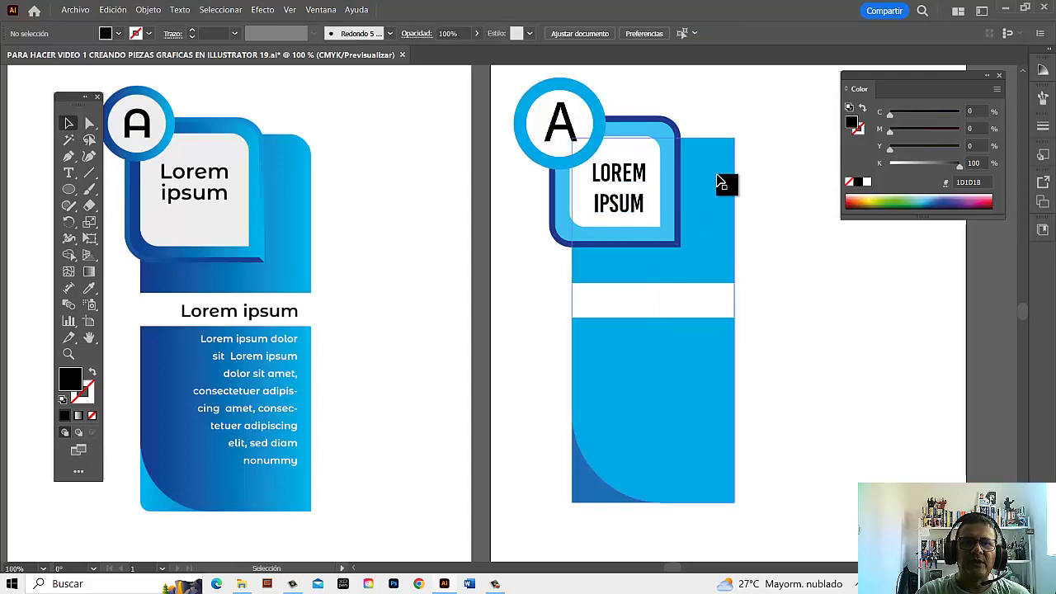
Step: Close the Character panel and return to the Selection tool
key(ctrl+t)
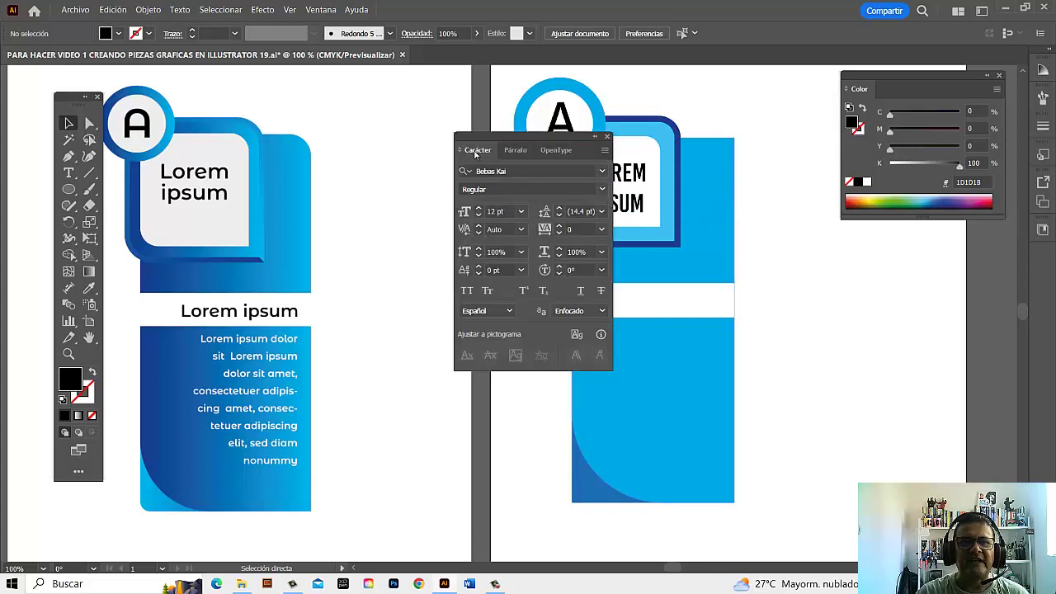
key(a)
key(ctrl+t)
key(v)
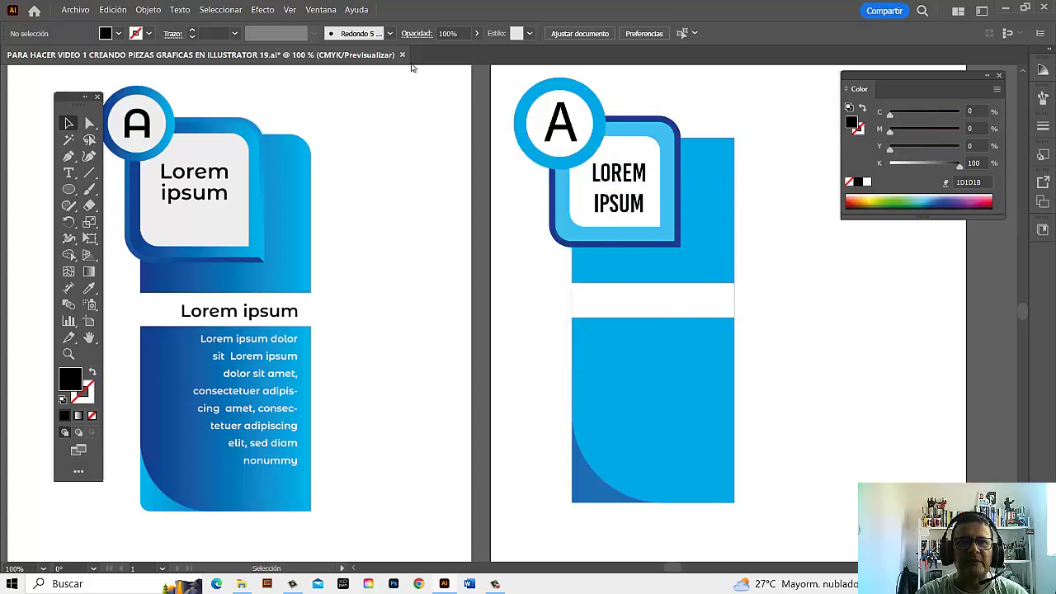
click(320, 9)
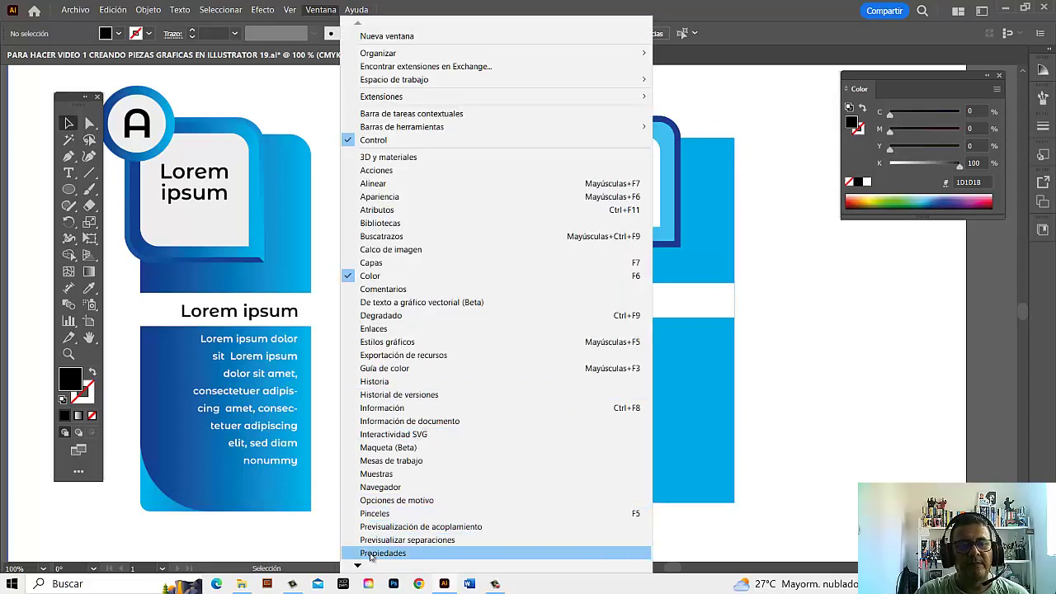
mouse_move(357, 565)
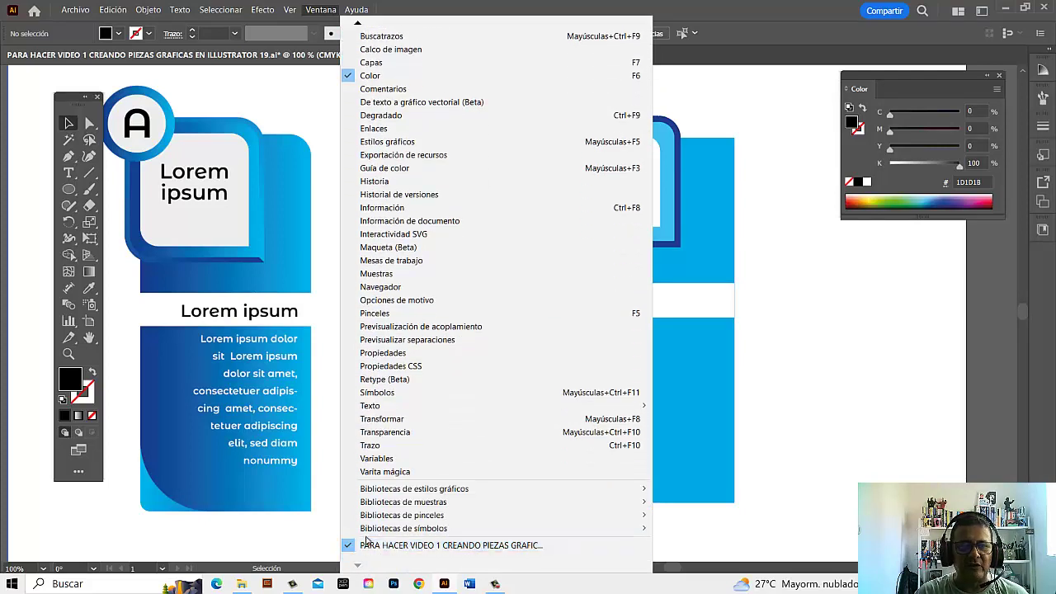
mouse_move(370, 405)
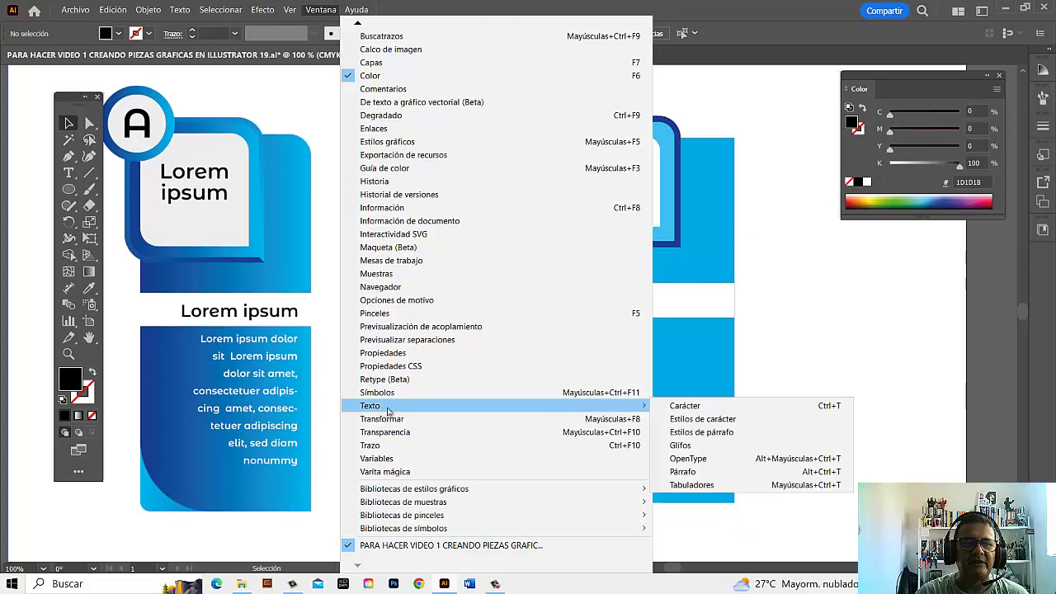
Step: Open the Character panel and tighten the LOREM IPSUM leading to 27 pt
click(709, 405)
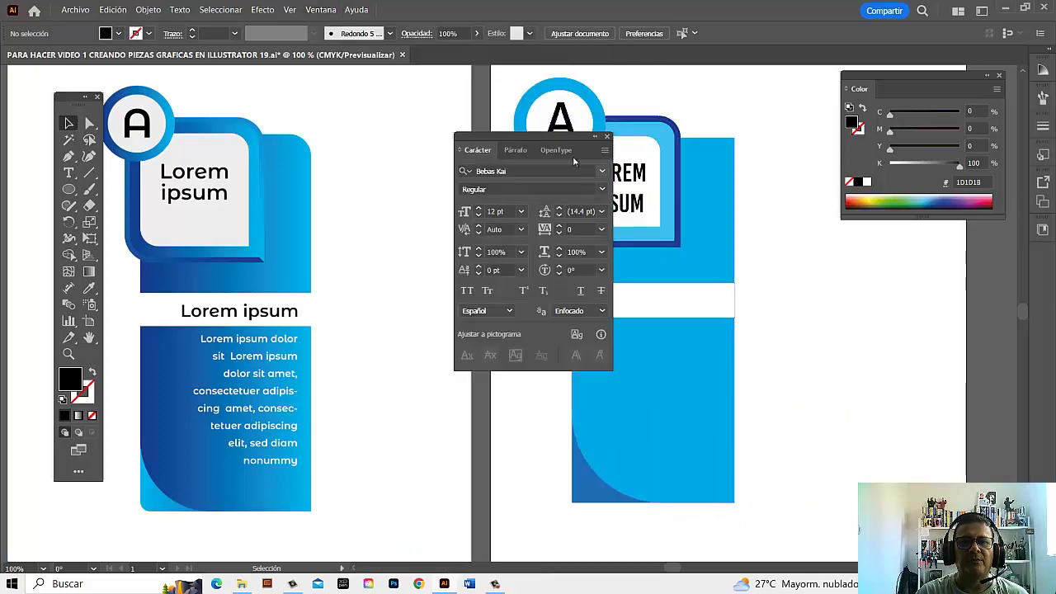
drag(568, 151, 880, 249)
click(631, 198)
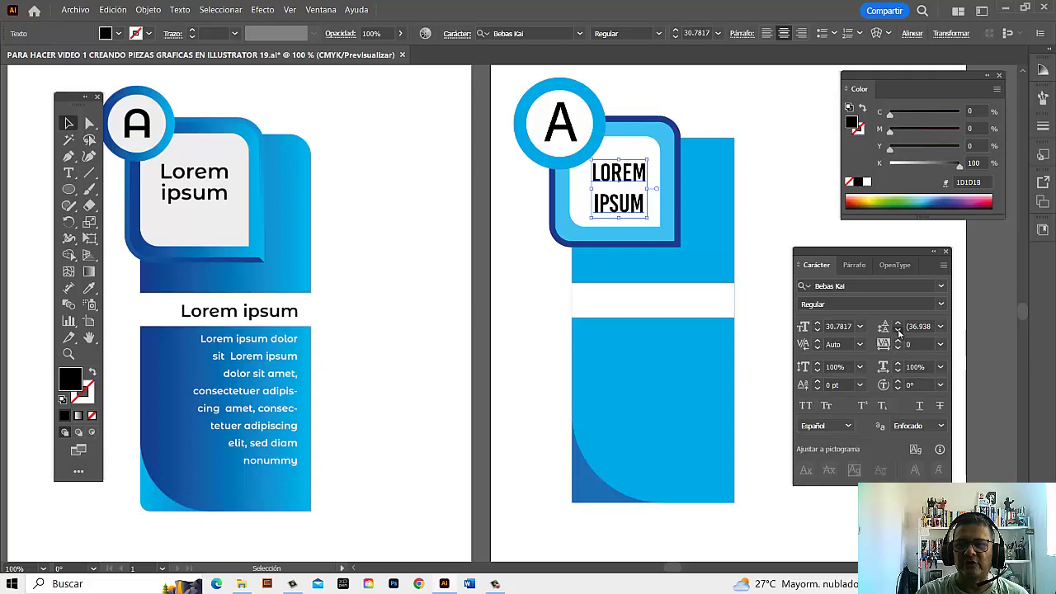
click(897, 331)
click(897, 330)
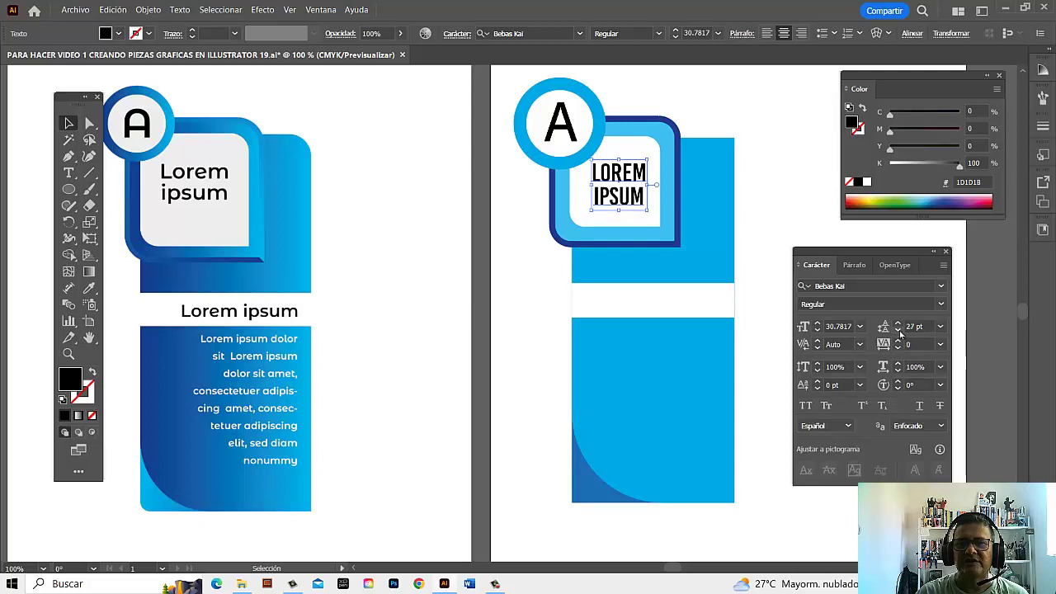
click(898, 331)
Step: Scale LOREM IPSUM up to about 35.86 pt and nudge it left to centre it
click(814, 176)
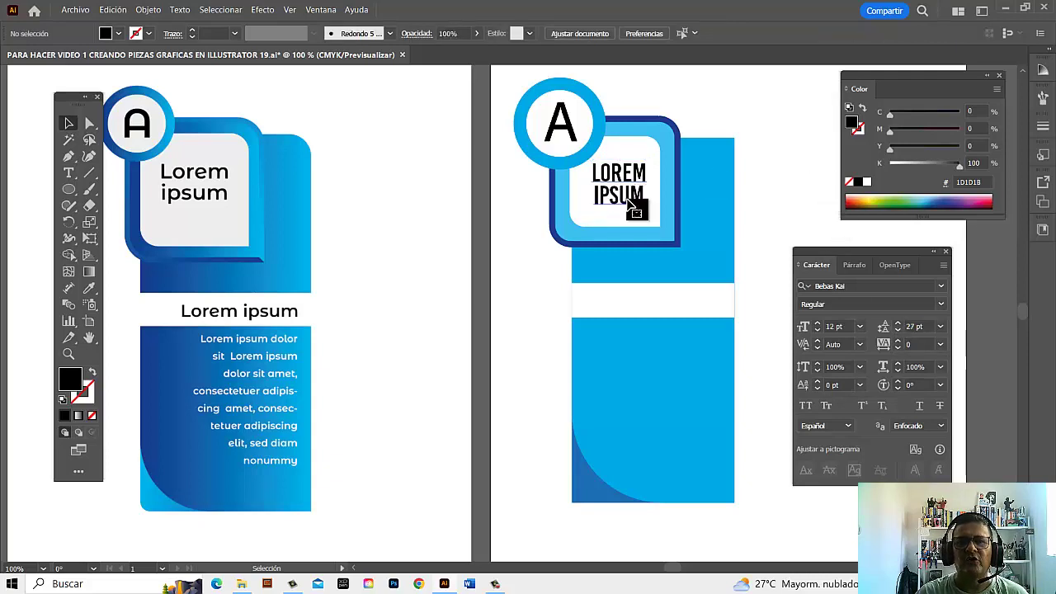
click(629, 202)
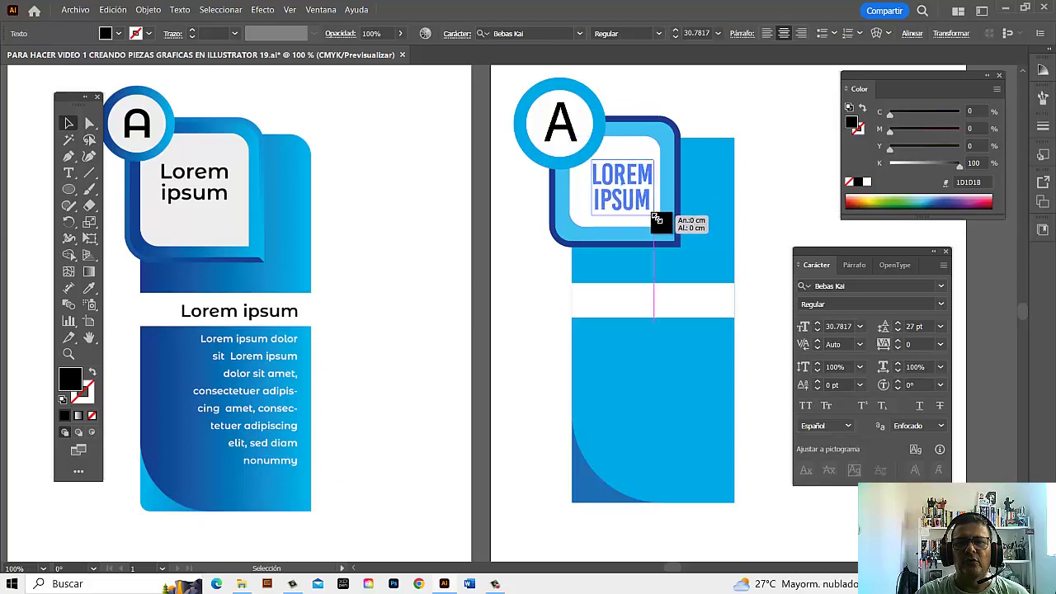
drag(650, 212, 657, 216)
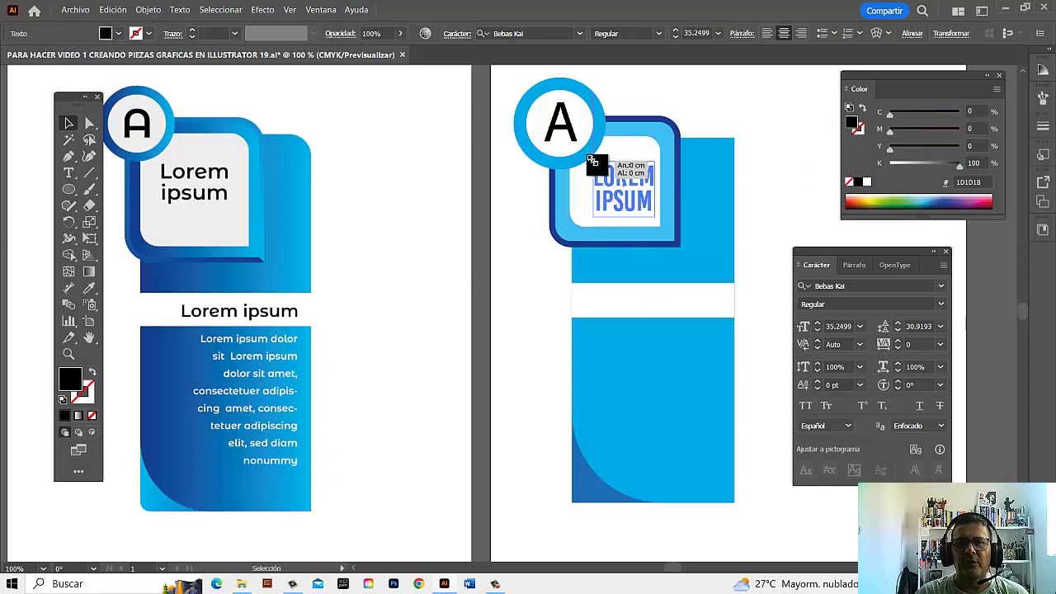
drag(592, 169, 591, 164)
click(797, 192)
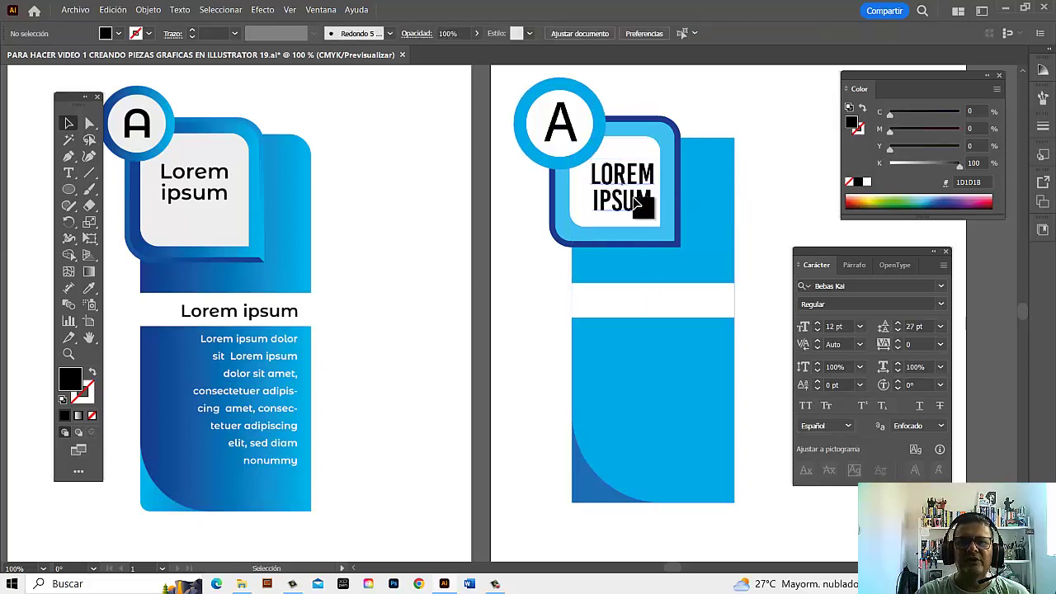
click(651, 202)
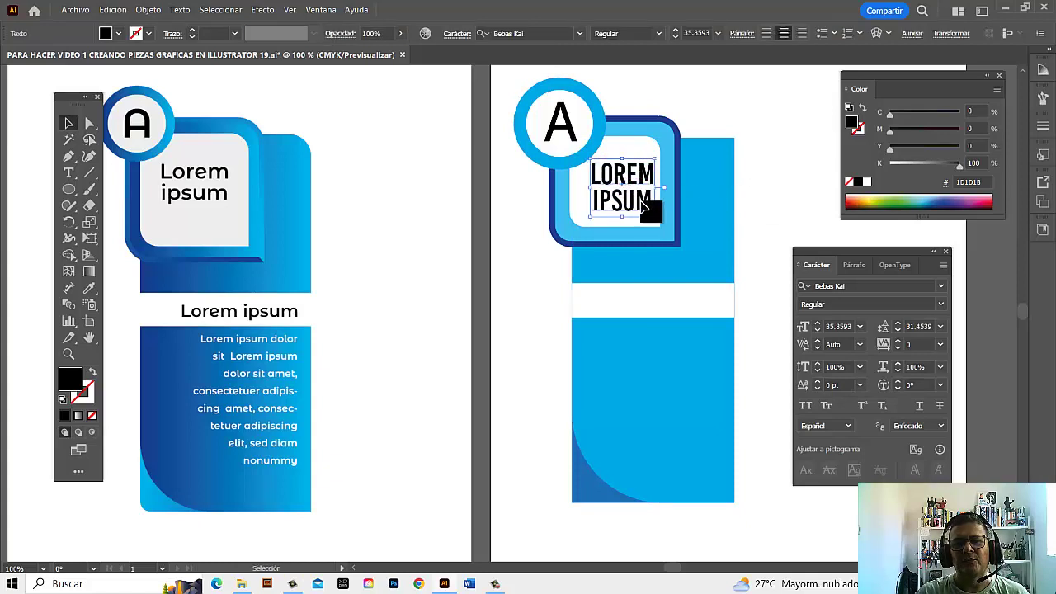
drag(639, 208, 634, 208)
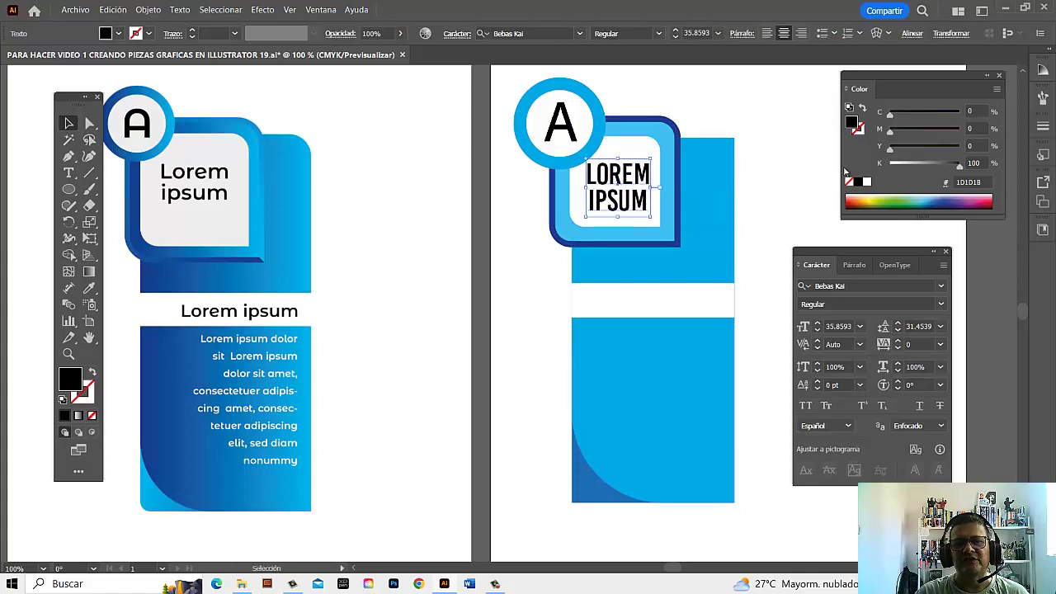
click(790, 190)
scroll(707, 276, down, 1)
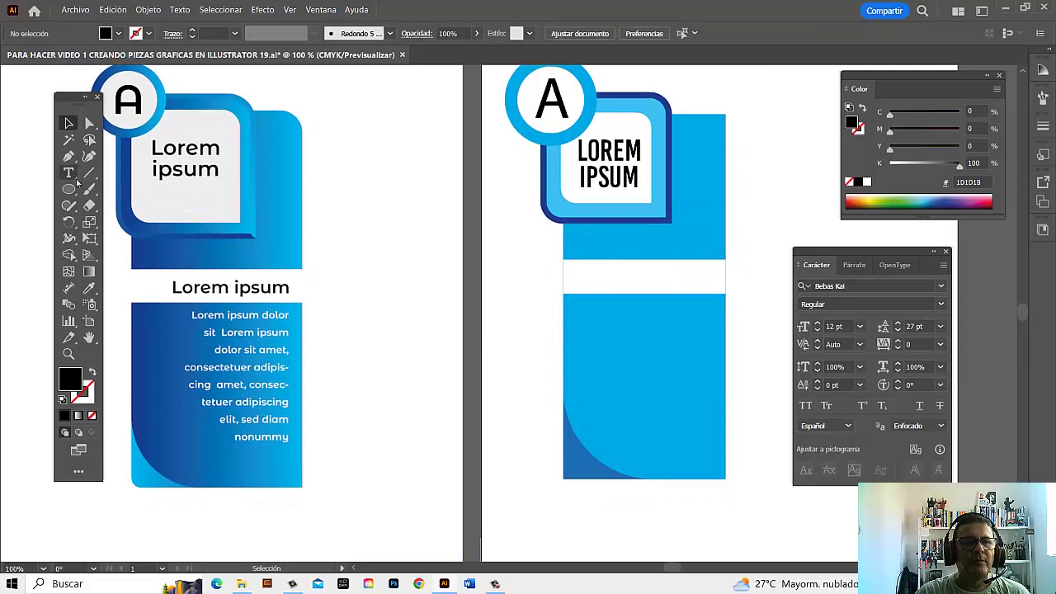
Step: Add a LOREM IPSUM heading enlarged to fill the white band
click(70, 173)
click(569, 278)
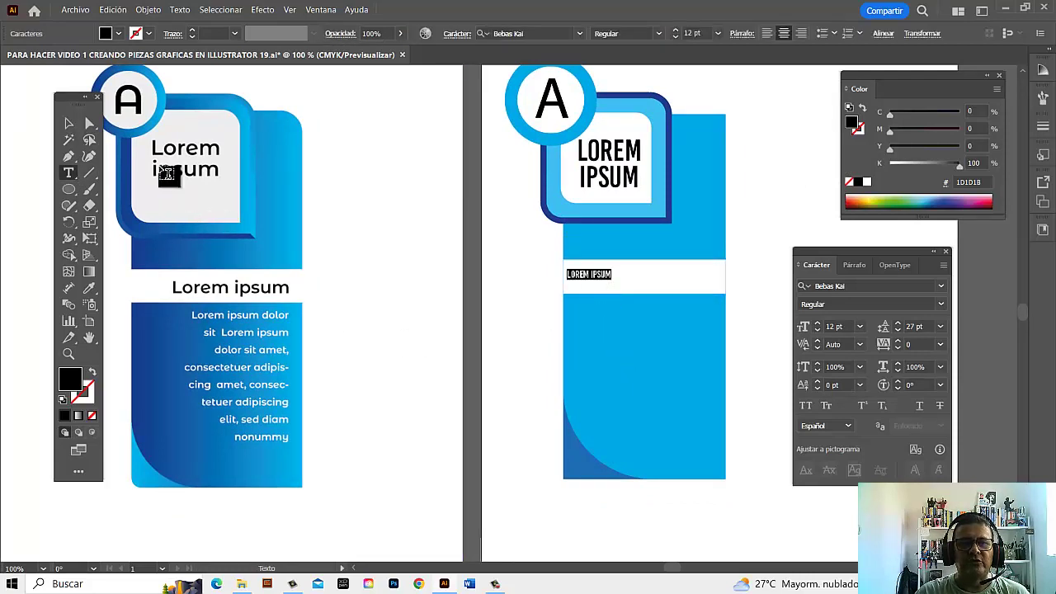
click(69, 123)
mouse_move(612, 281)
mouse_down()
mouse_move(660, 293)
mouse_move(697, 284)
mouse_up()
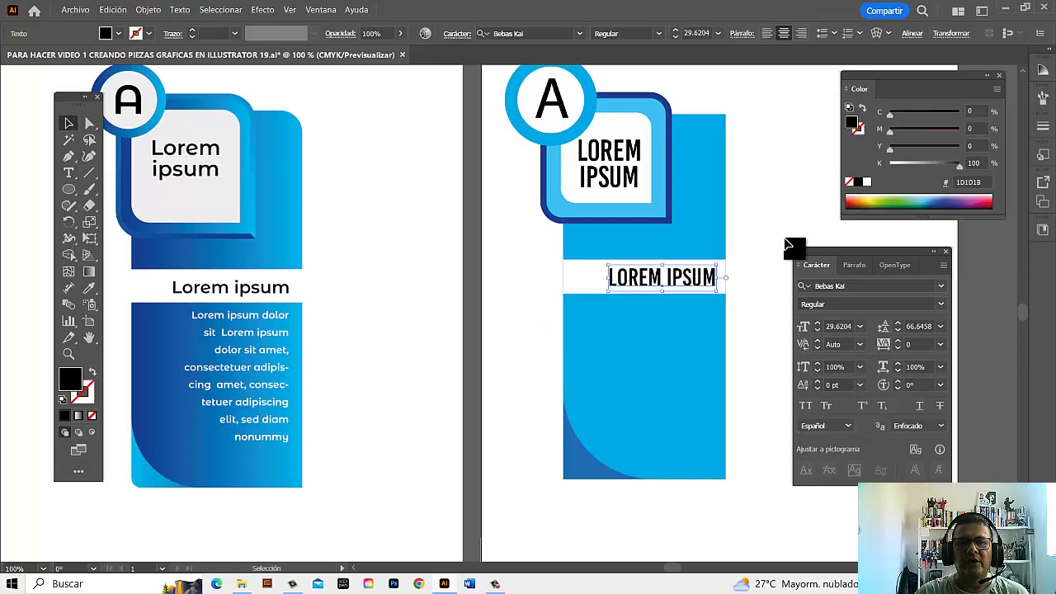
click(817, 217)
Step: Draw a right-aligned area text box below the band with Automático leading, filled with placeholder text
click(69, 173)
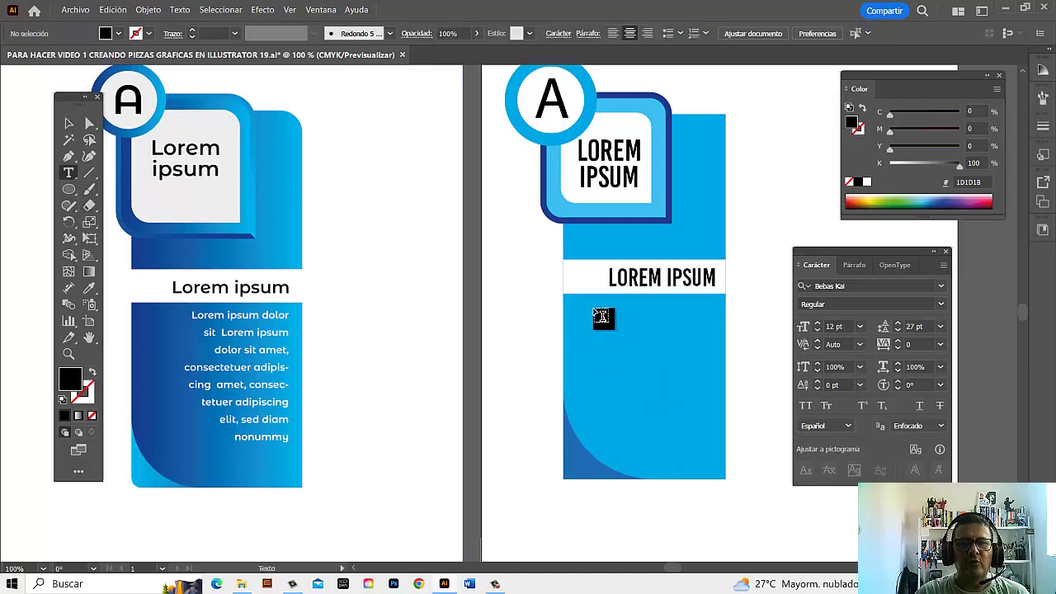
drag(592, 315, 724, 448)
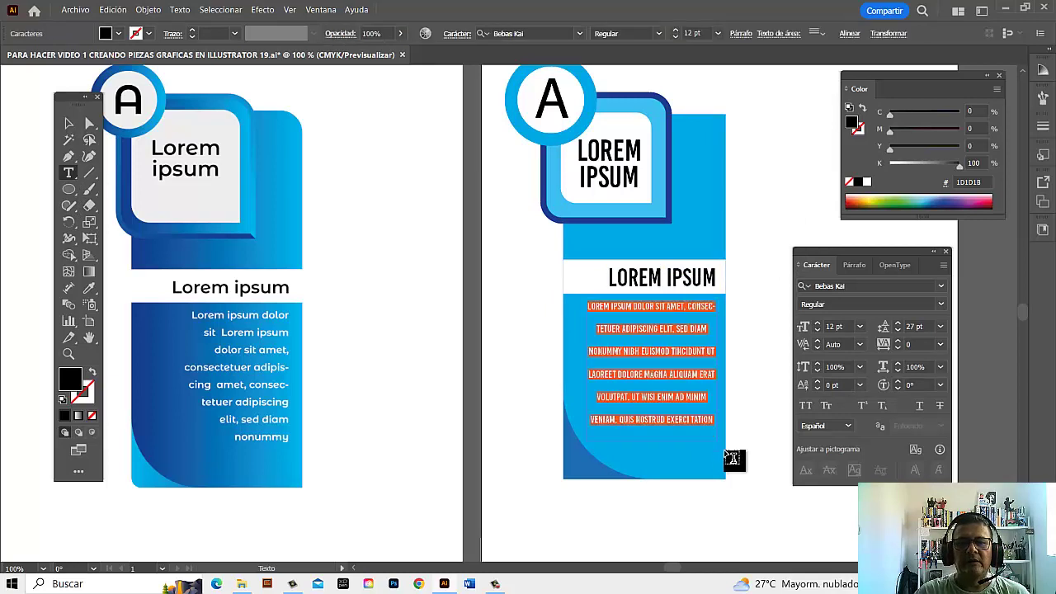
click(741, 35)
click(646, 58)
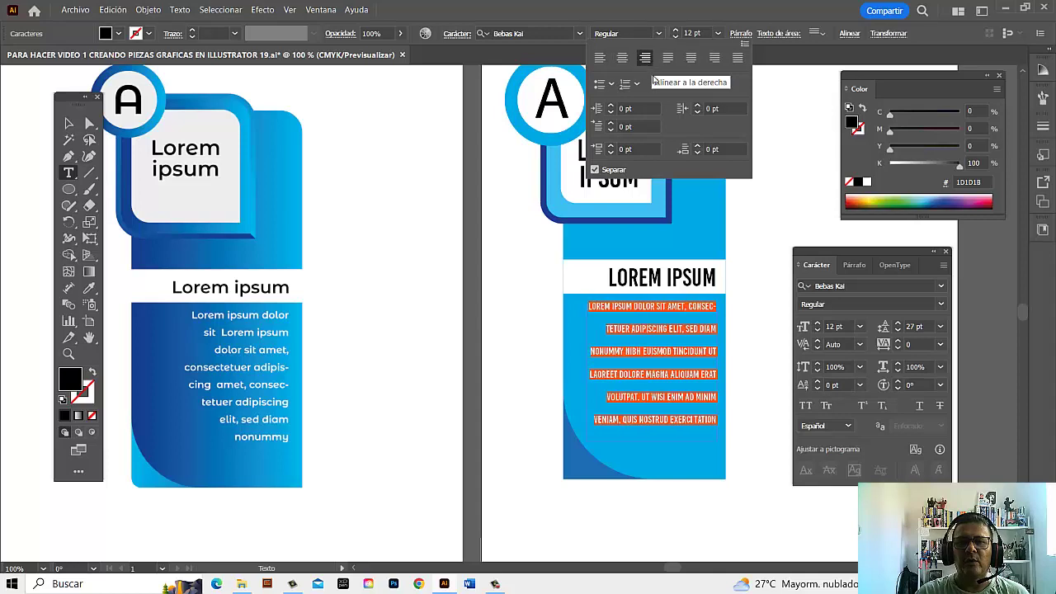
click(943, 329)
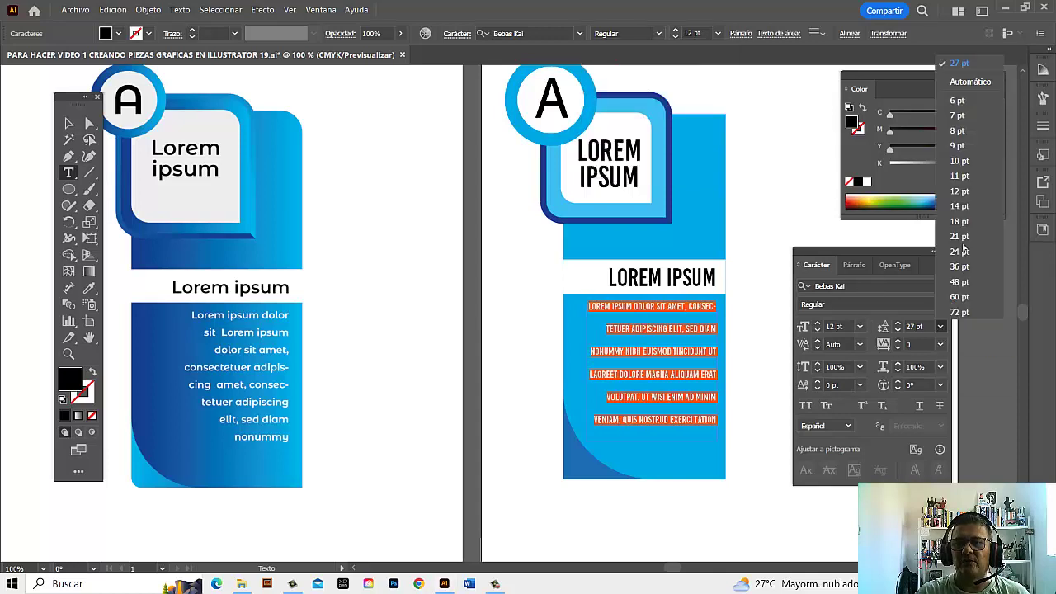
click(971, 83)
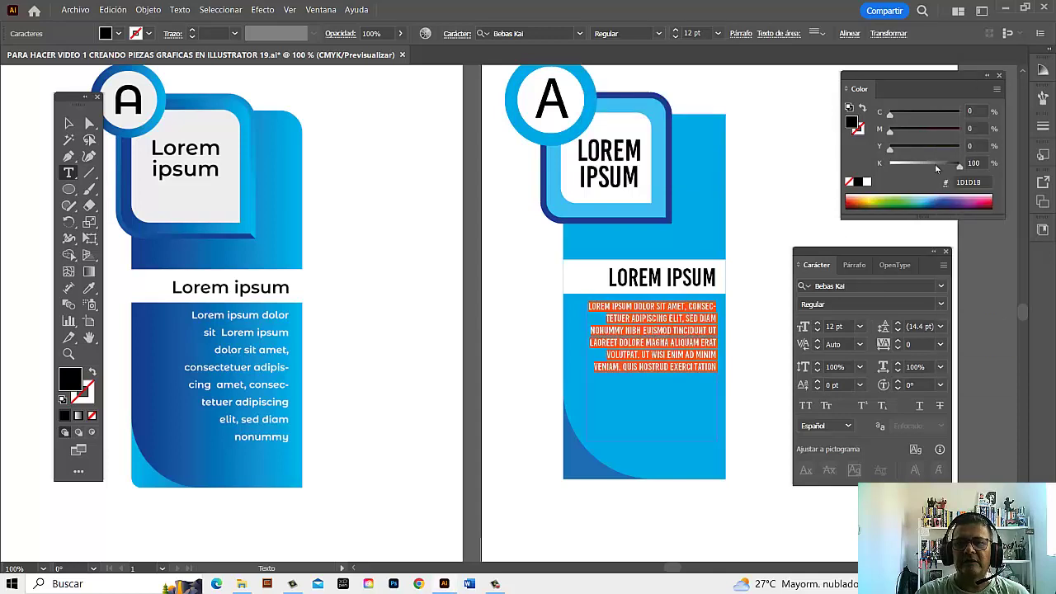
click(716, 367)
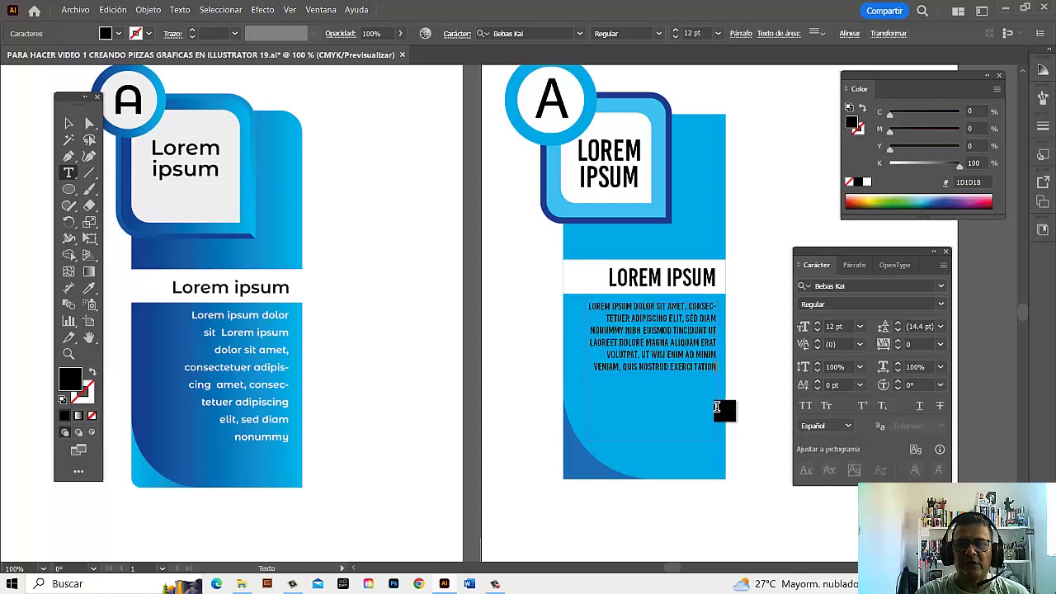
right_click(678, 384)
mouse_move(745, 280)
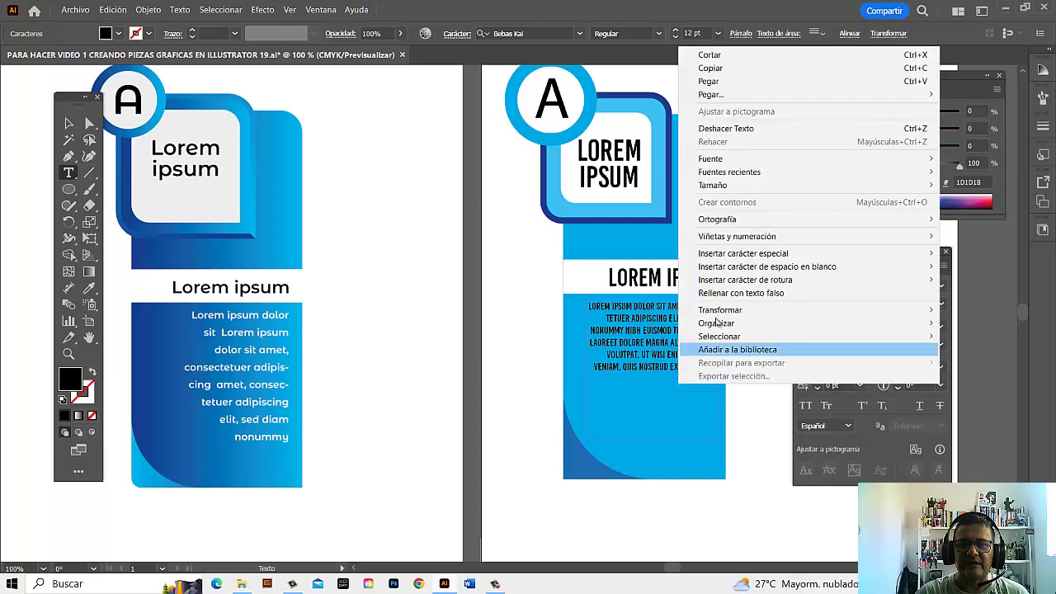
click(736, 295)
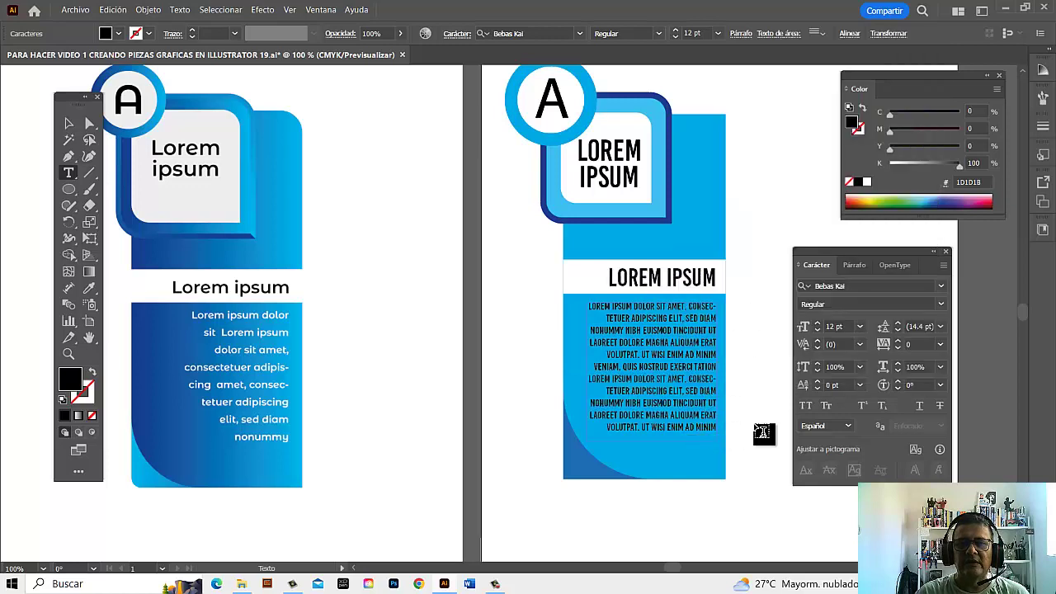
Step: Colour the body text white and shift it down slightly
click(68, 123)
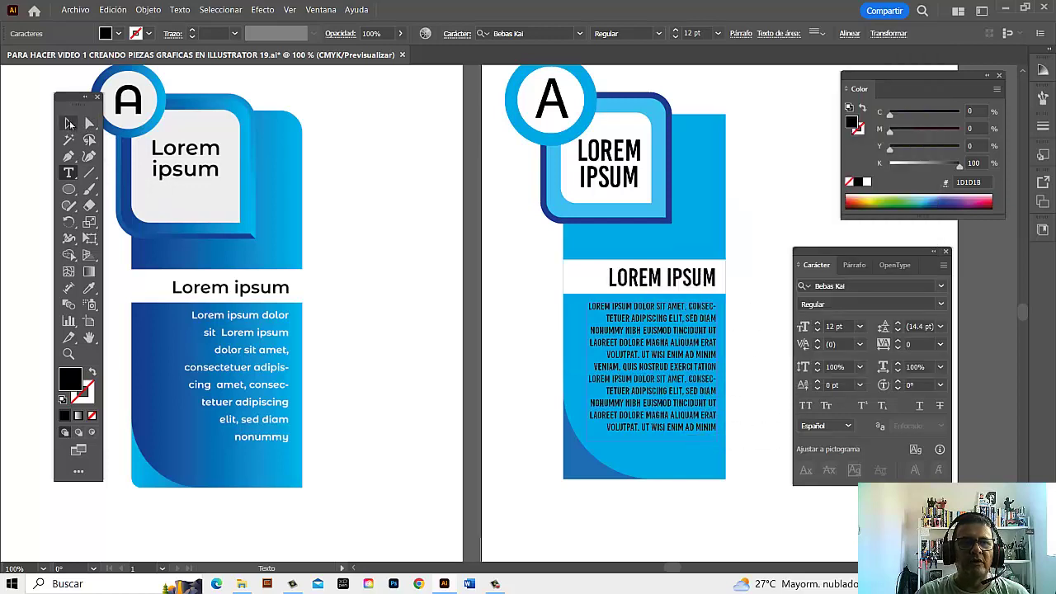
click(687, 349)
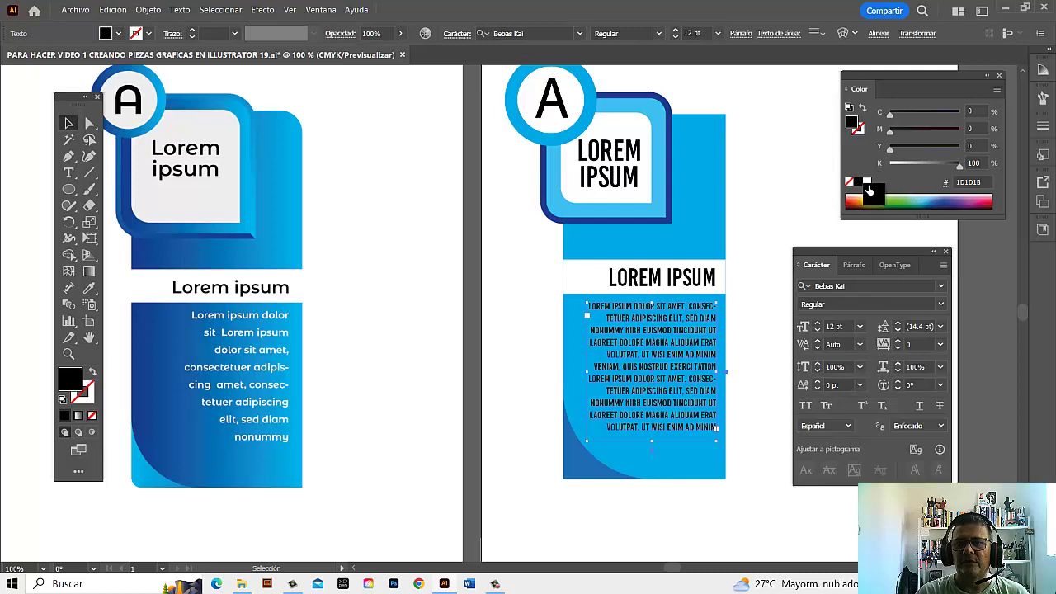
click(865, 181)
click(767, 405)
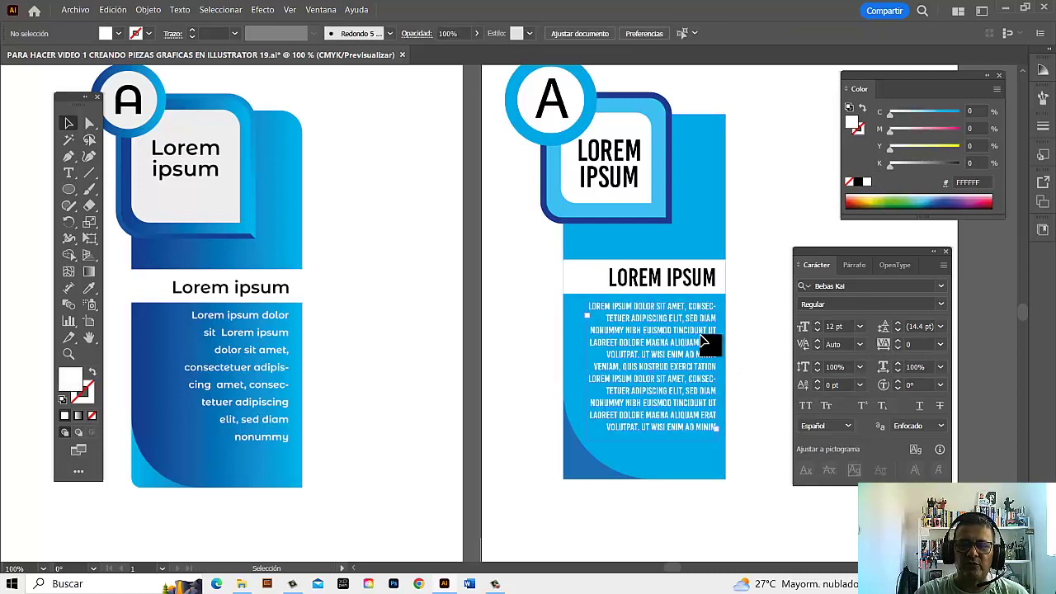
drag(701, 341, 708, 342)
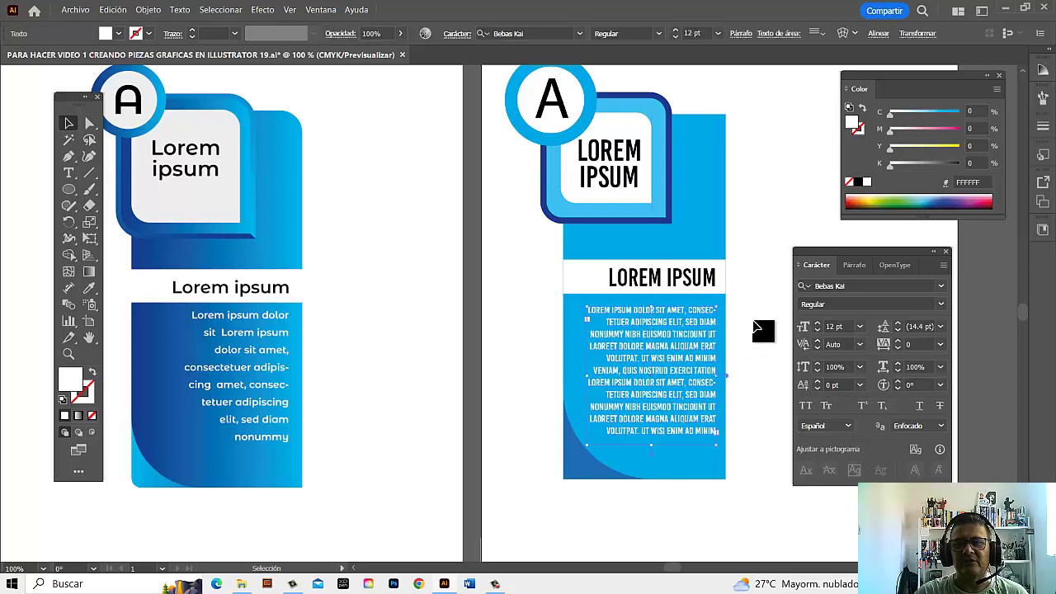
click(763, 330)
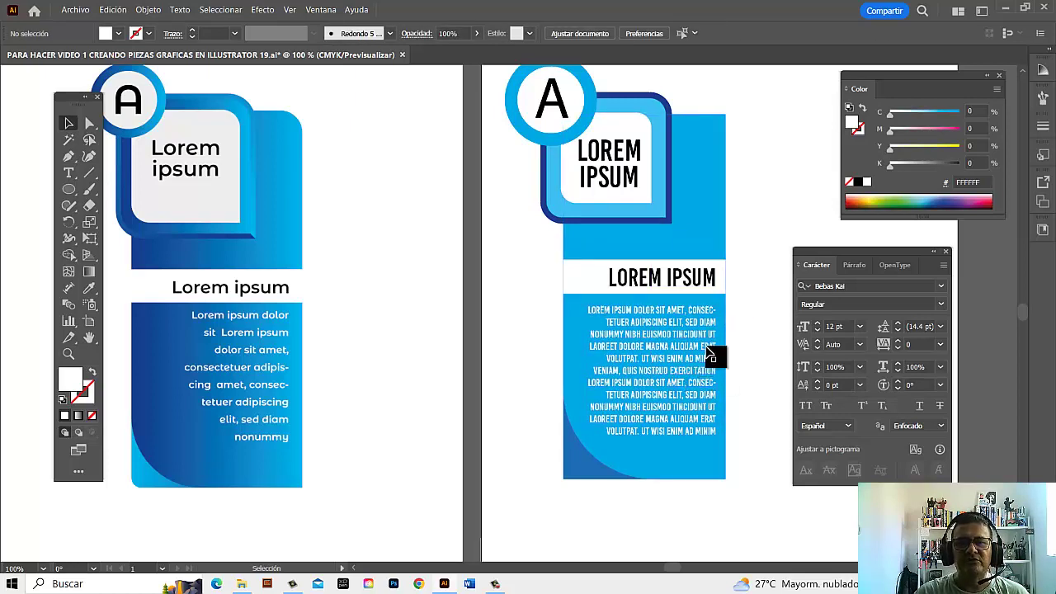
scroll(707, 342, right, 2)
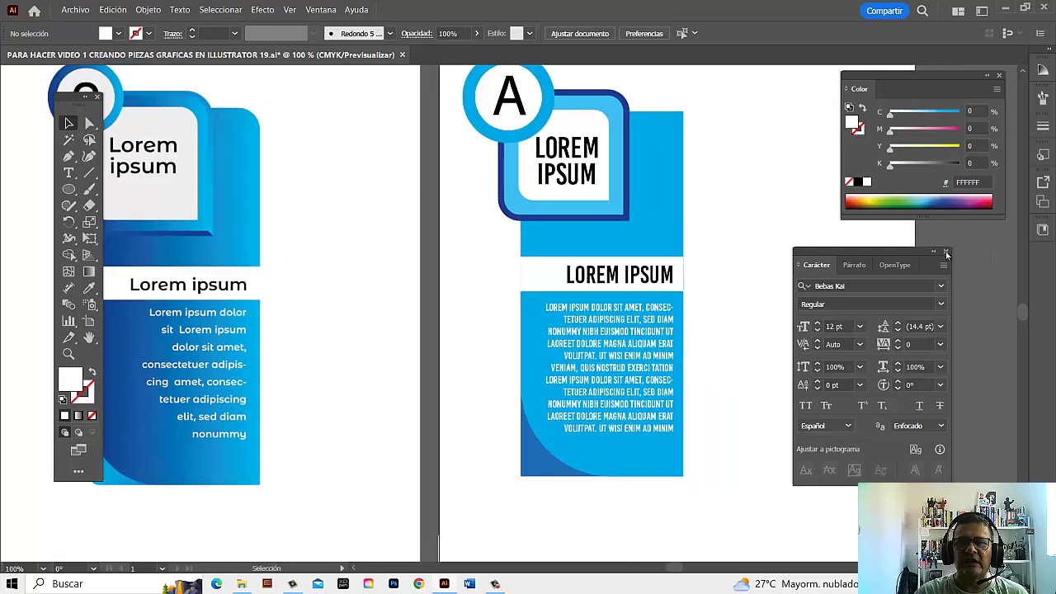
Step: Round the blue body's top-right corner by about 1.02 cm and open the Gradient panel
key(ctrl+t)
scroll(808, 257, left, 1)
scroll(818, 257, left, 1)
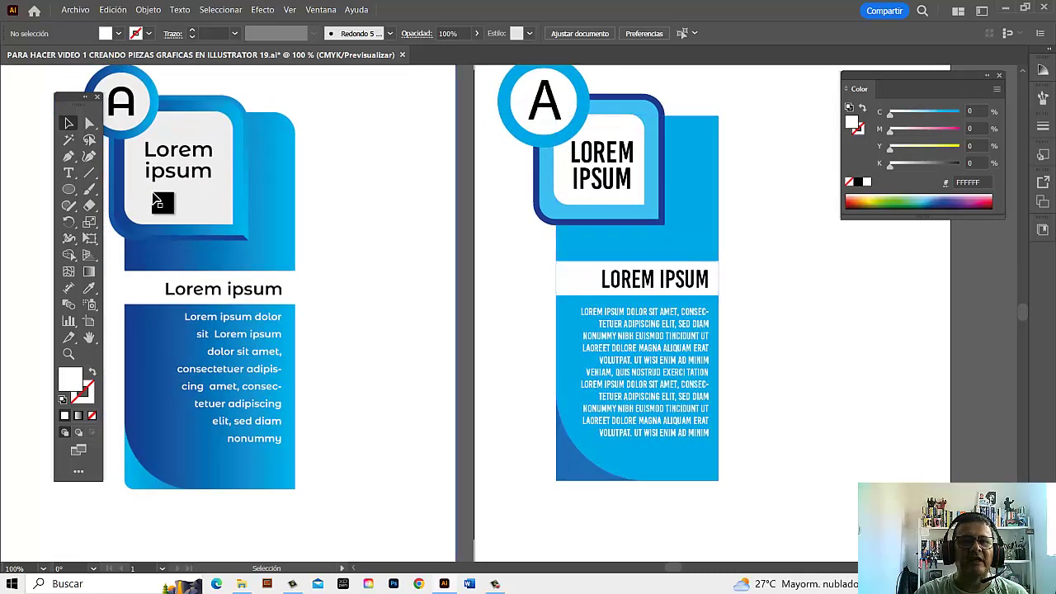
click(89, 131)
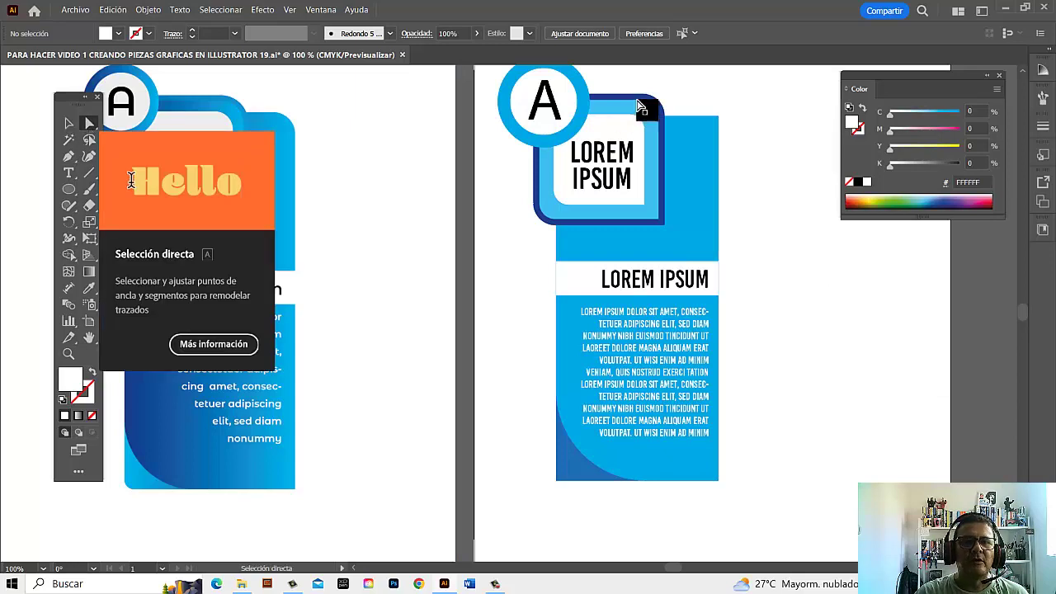
click(718, 117)
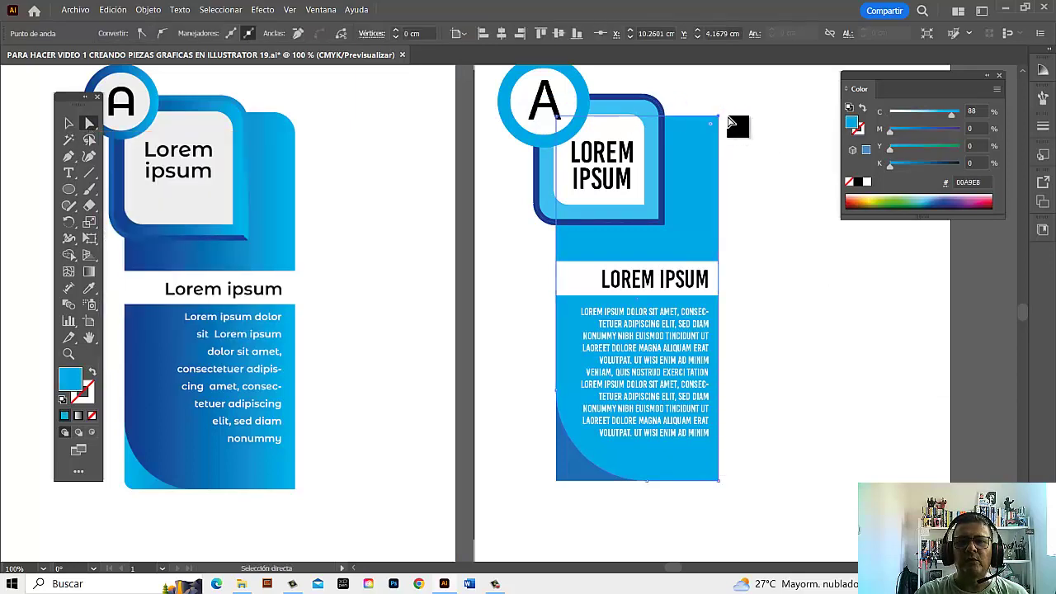
mouse_move(711, 126)
mouse_down()
mouse_move(681, 171)
mouse_move(702, 160)
mouse_up()
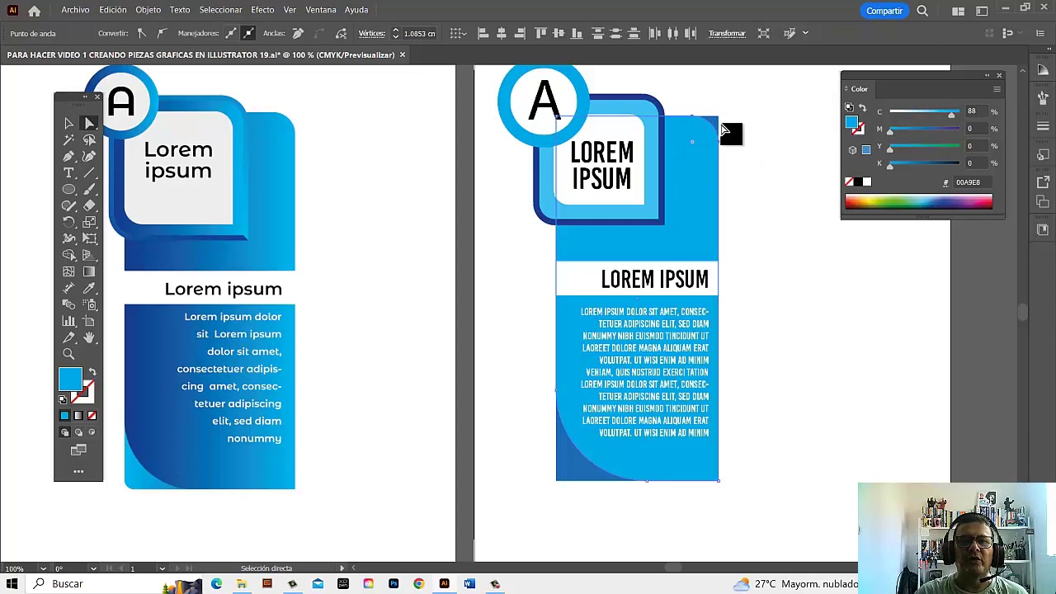
click(556, 488)
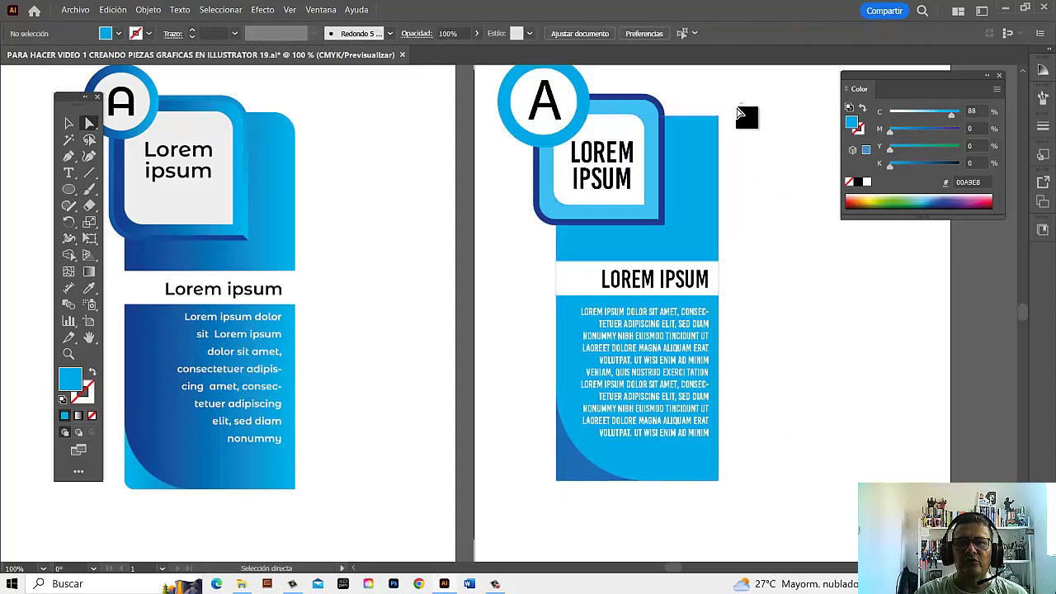
mouse_move(744, 103)
mouse_down()
mouse_move(711, 138)
mouse_move(757, 134)
mouse_move(716, 132)
mouse_move(695, 153)
mouse_move(707, 153)
mouse_up()
click(788, 249)
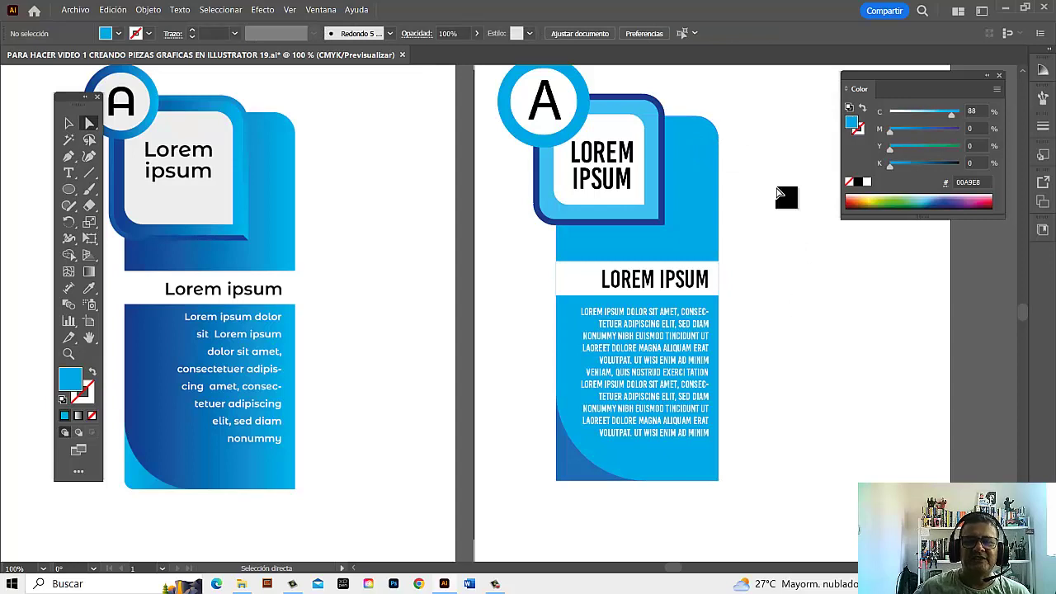
click(320, 10)
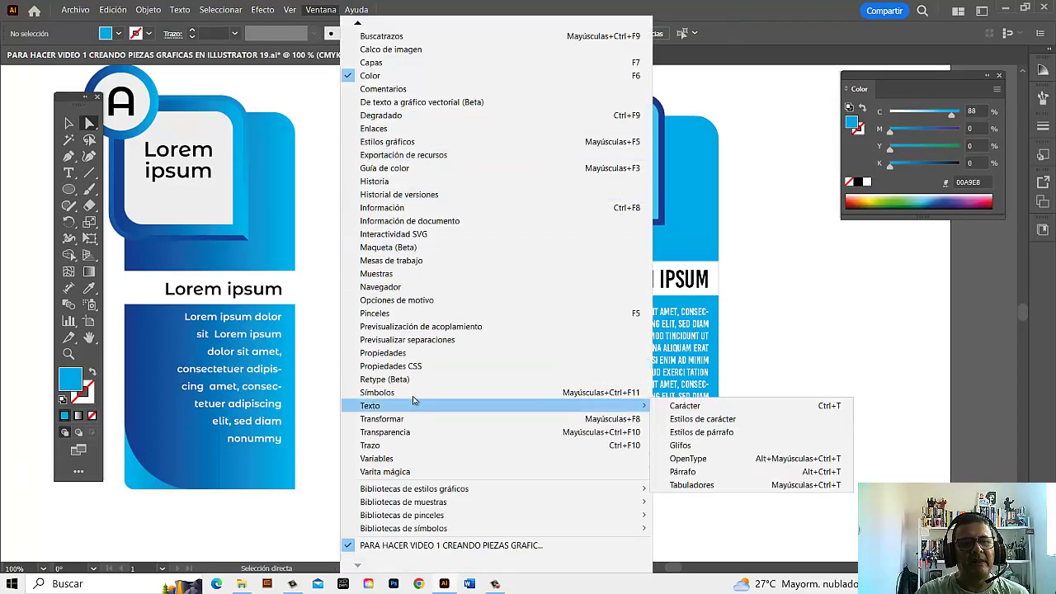
click(387, 116)
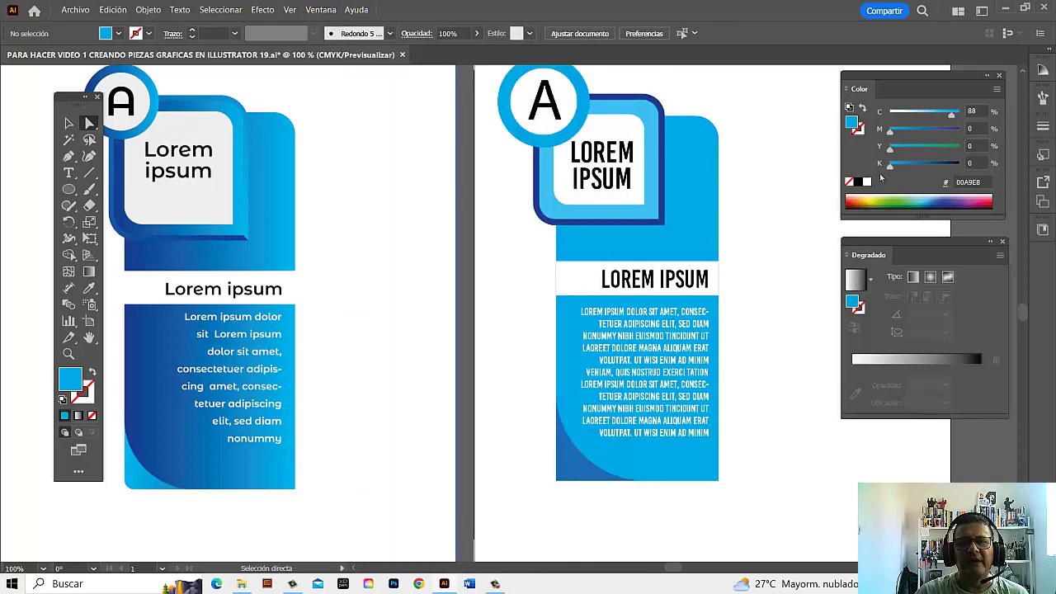
Step: Give the right flyer's blue body rectangle the default gradient fill
drag(903, 243, 888, 241)
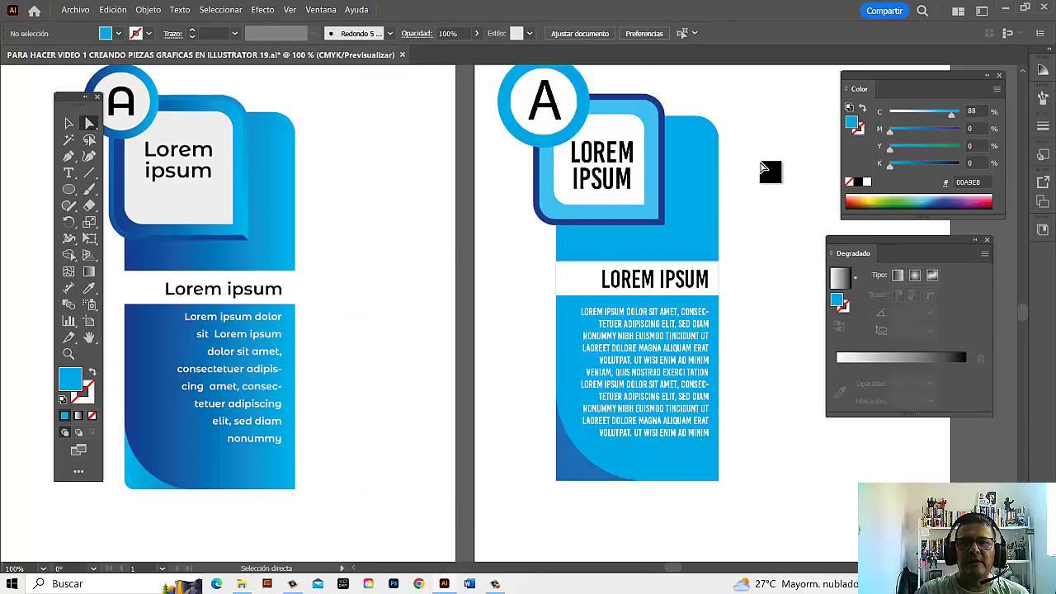
click(705, 145)
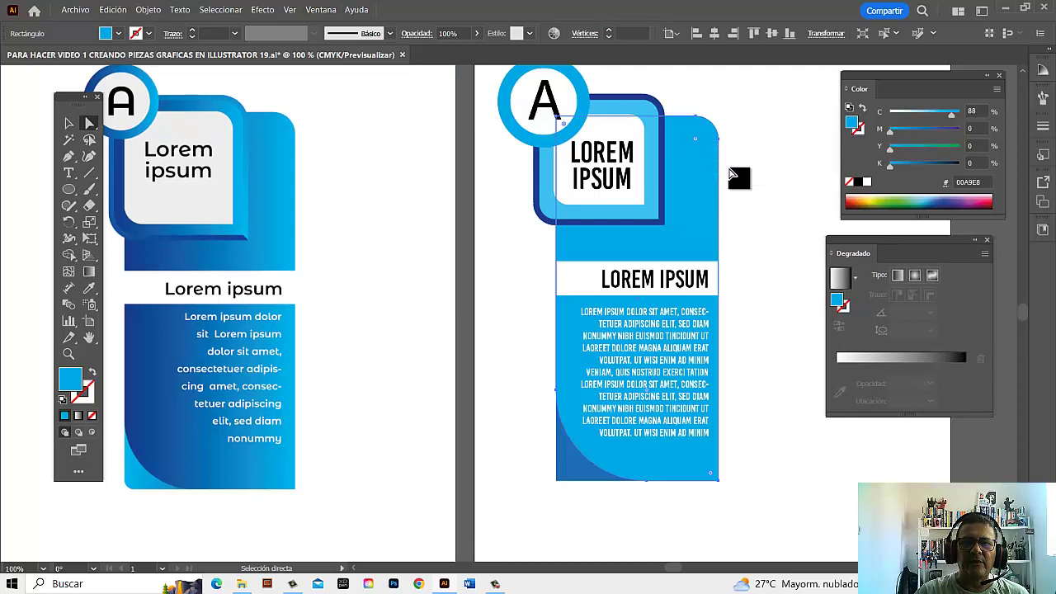
click(840, 281)
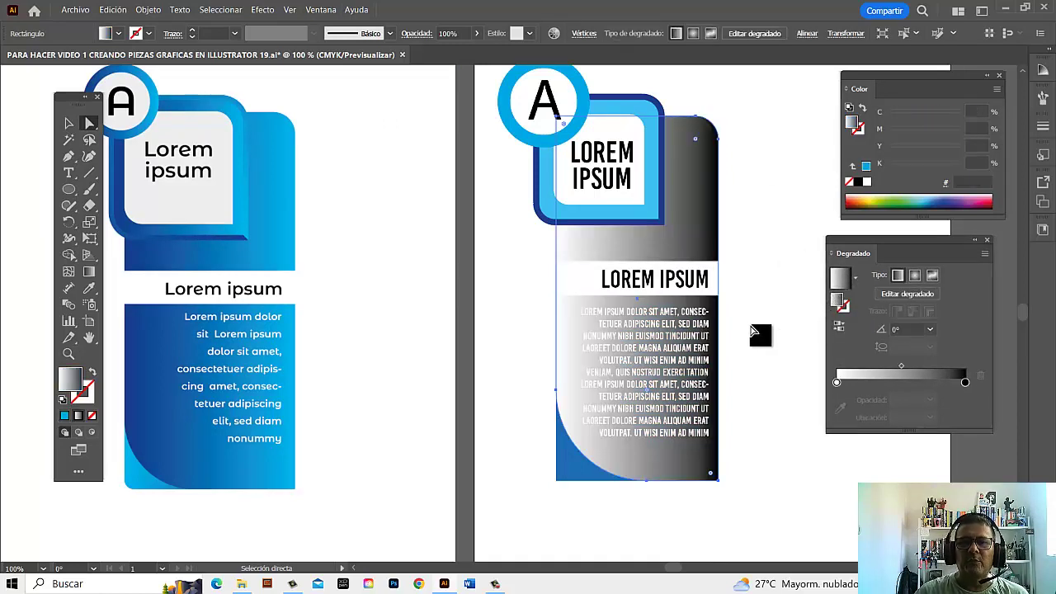
mouse_move(778, 317)
mouse_down()
mouse_move(388, 340)
mouse_move(300, 314)
mouse_move(707, 248)
mouse_move(879, 348)
mouse_up()
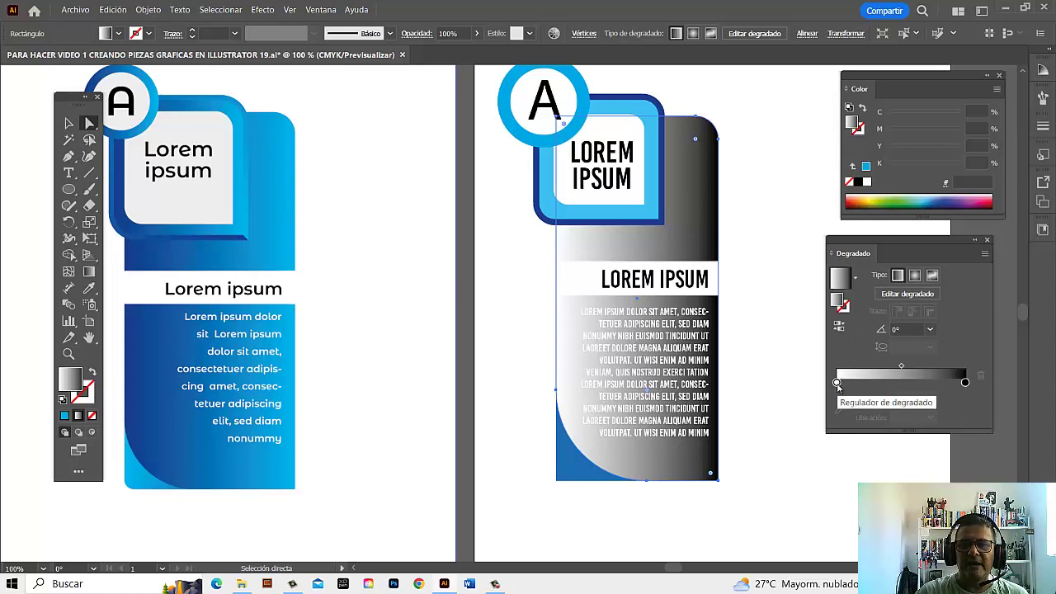
Step: Set the gradient stops to bright blue and dark blue, raising the end stop's cyan to 100
click(837, 383)
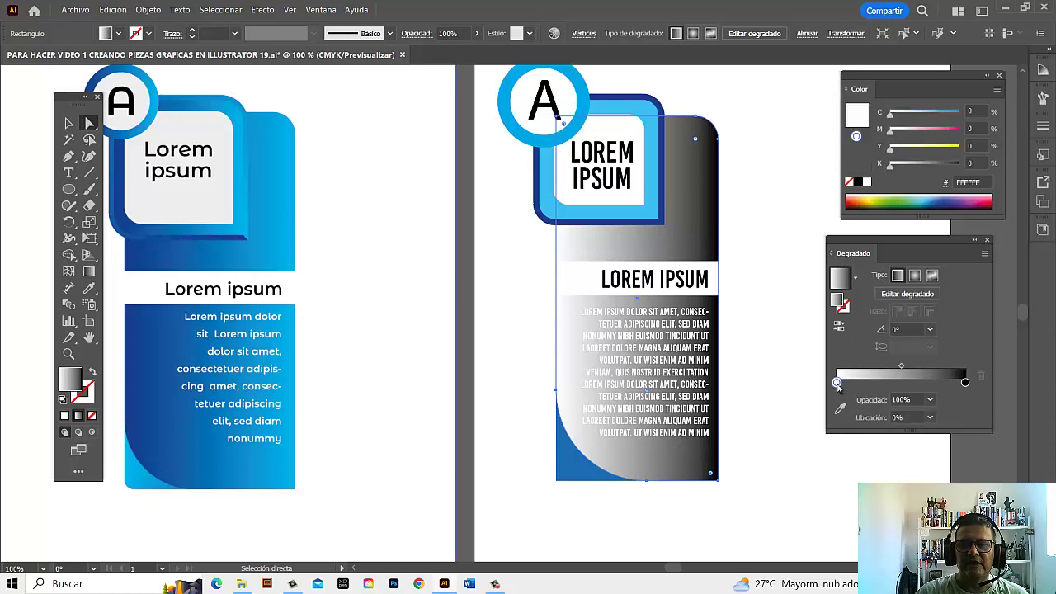
double_click(837, 383)
click(789, 456)
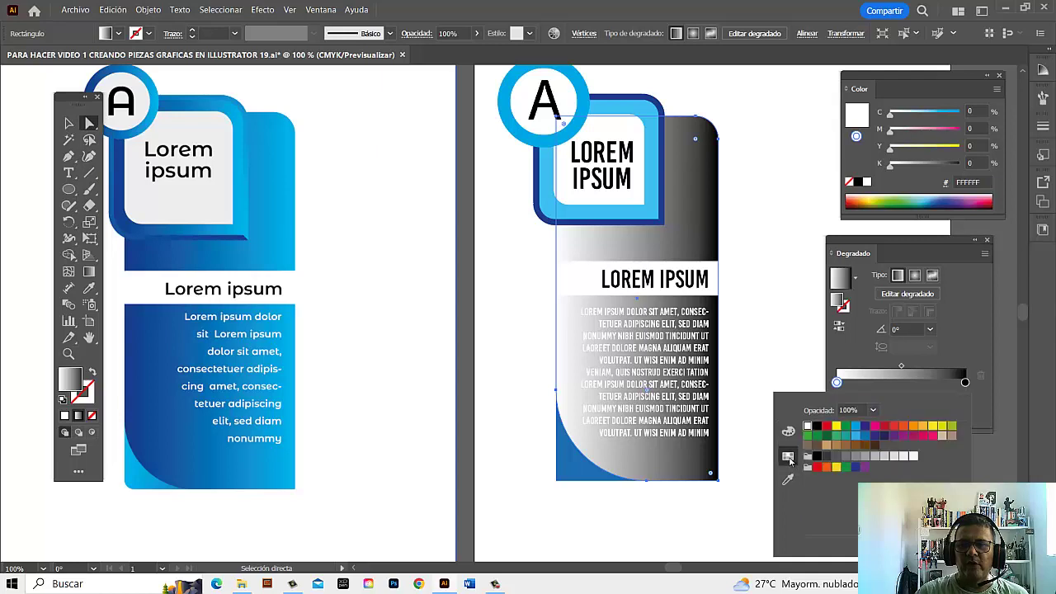
click(855, 425)
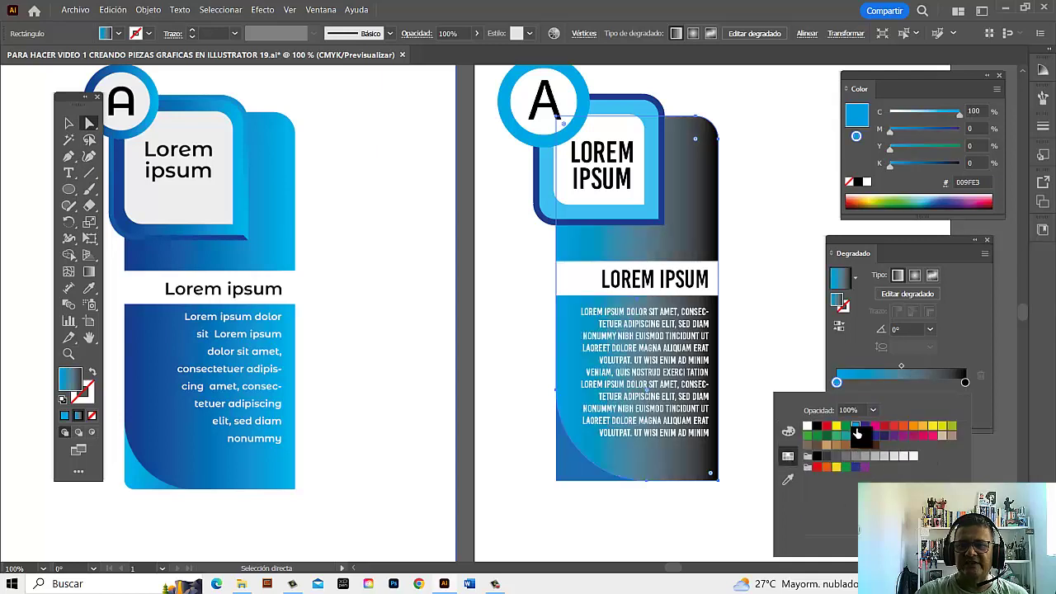
click(967, 384)
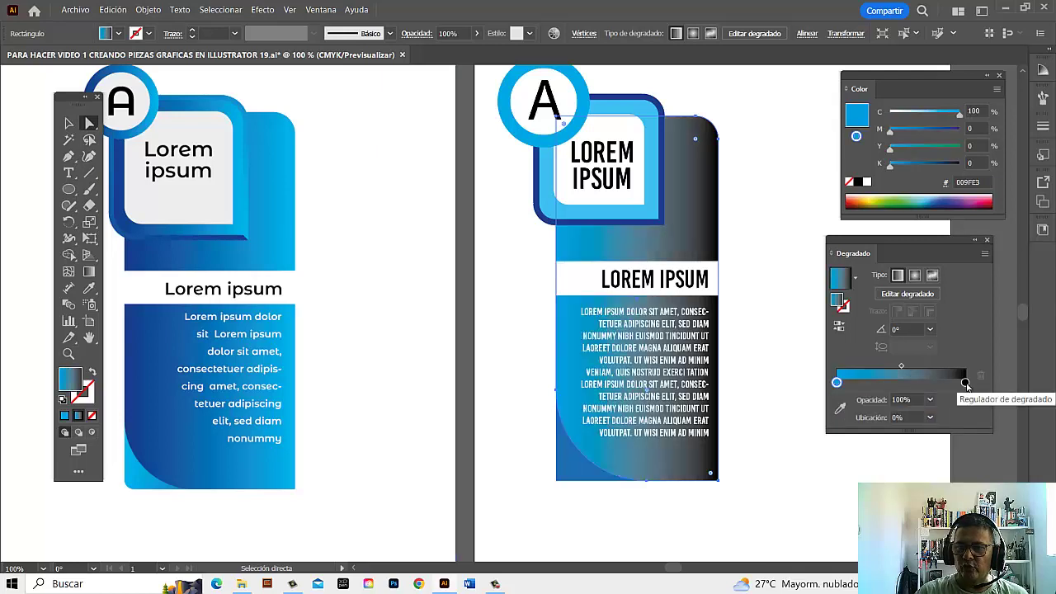
double_click(966, 384)
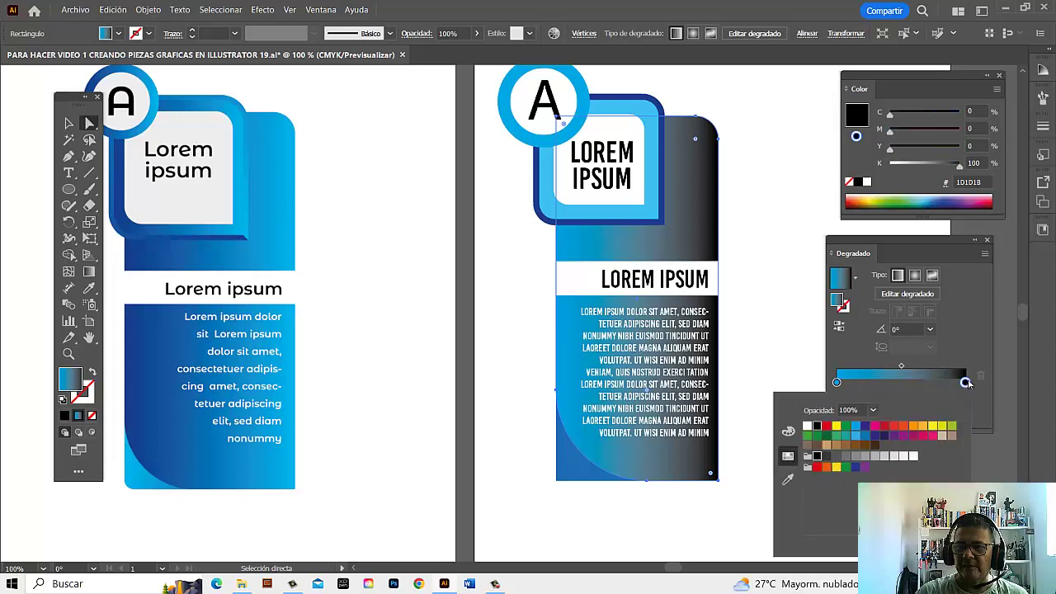
click(866, 438)
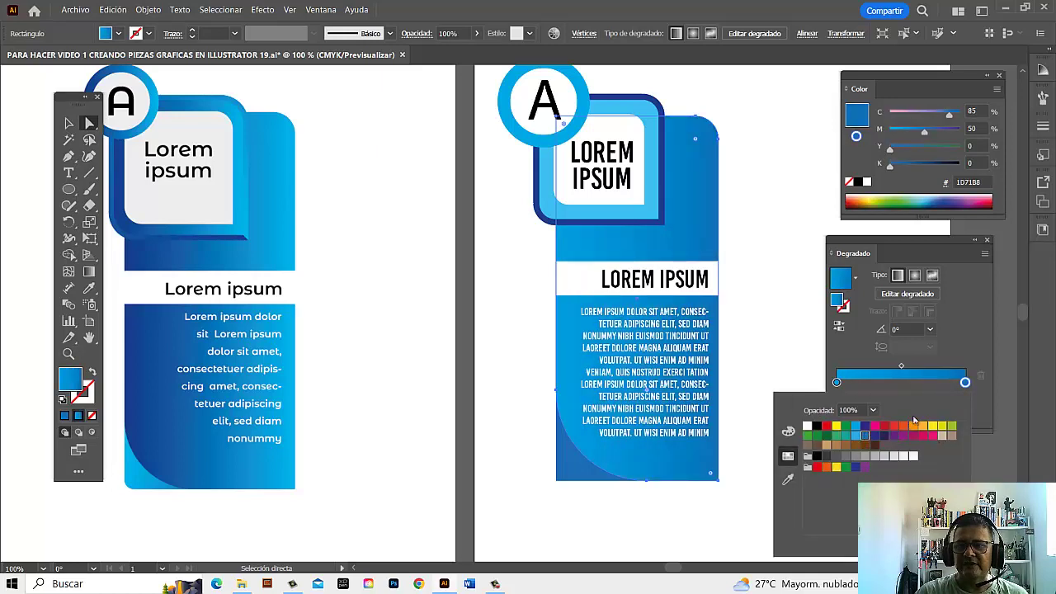
click(966, 384)
mouse_move(948, 115)
mouse_down()
mouse_move(961, 115)
mouse_move(941, 133)
mouse_up()
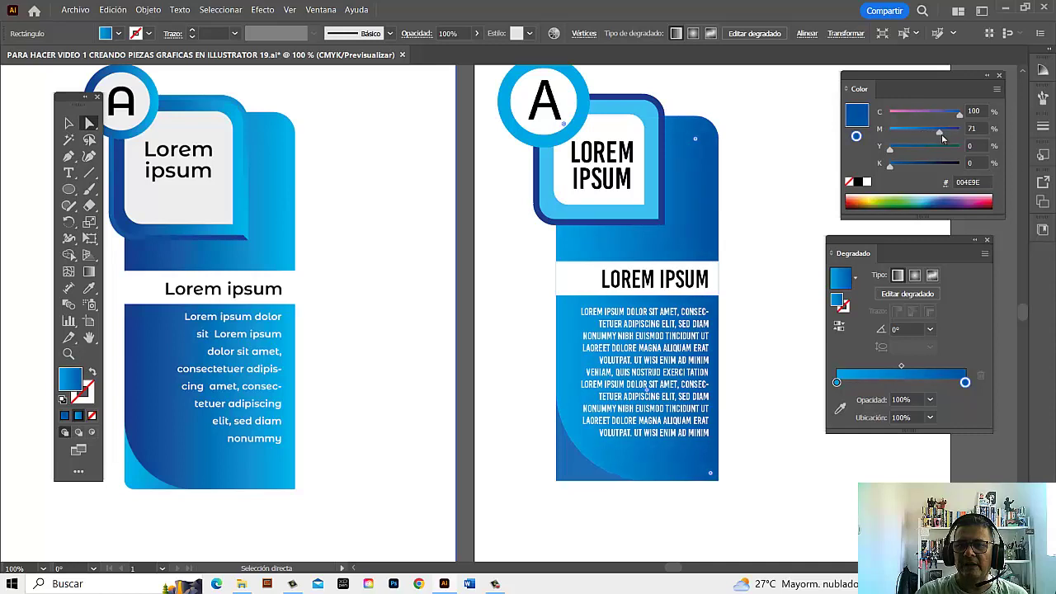
Step: Check the gradient presets list and drag the gradient across the blue body
click(856, 279)
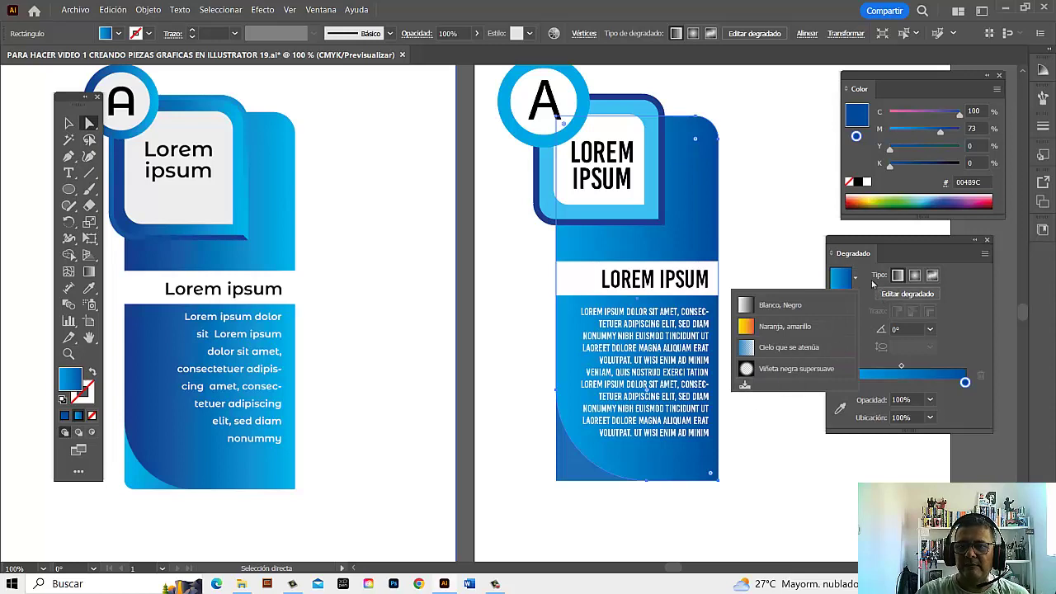
click(858, 281)
click(856, 281)
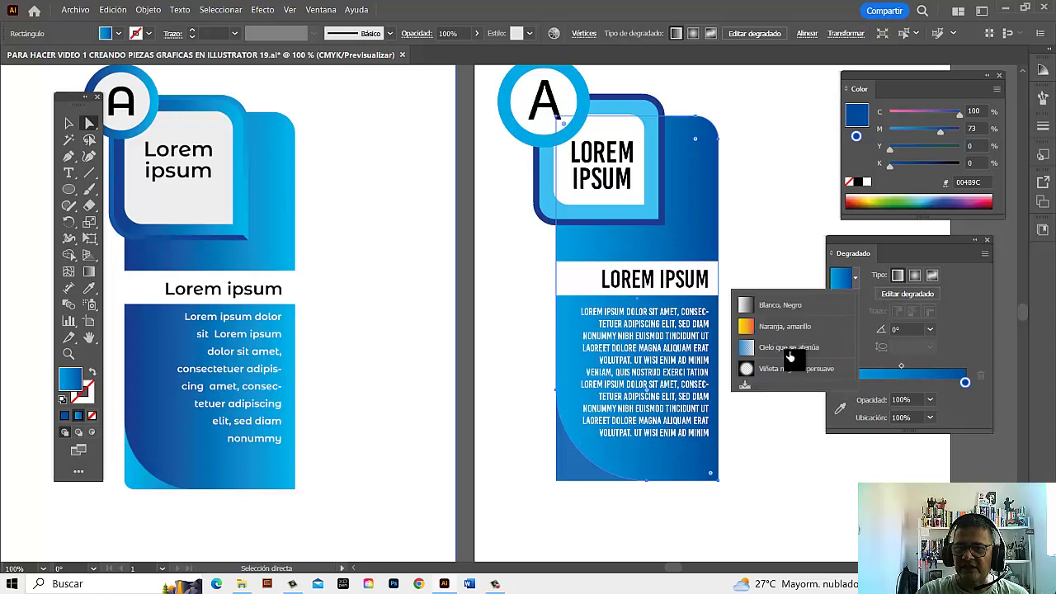
mouse_move(744, 388)
mouse_down()
mouse_move(785, 192)
mouse_move(782, 205)
mouse_up()
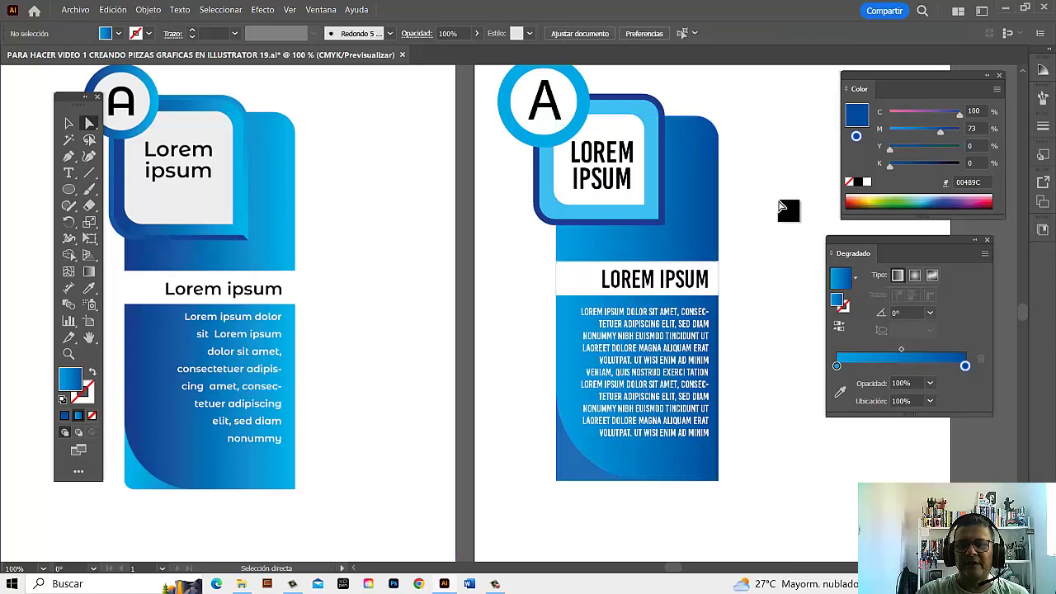
click(74, 11)
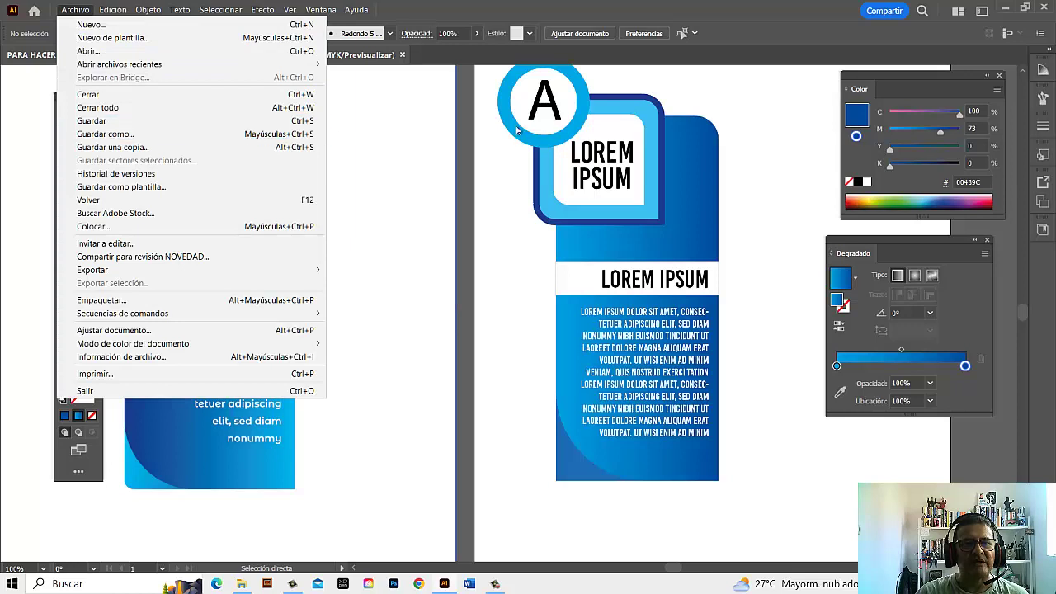
click(801, 122)
click(853, 280)
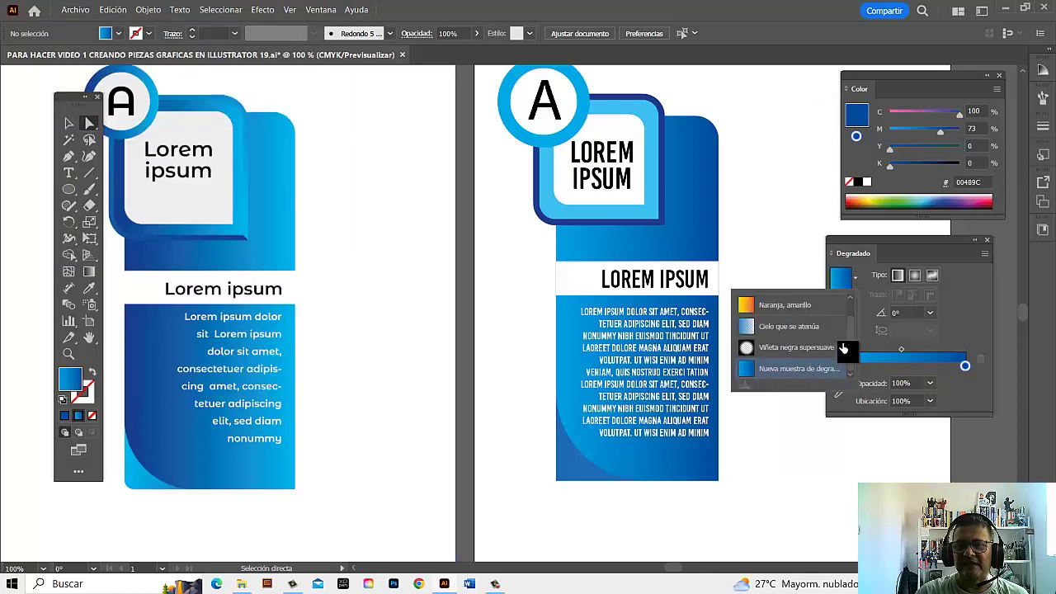
scroll(848, 353, up, 1)
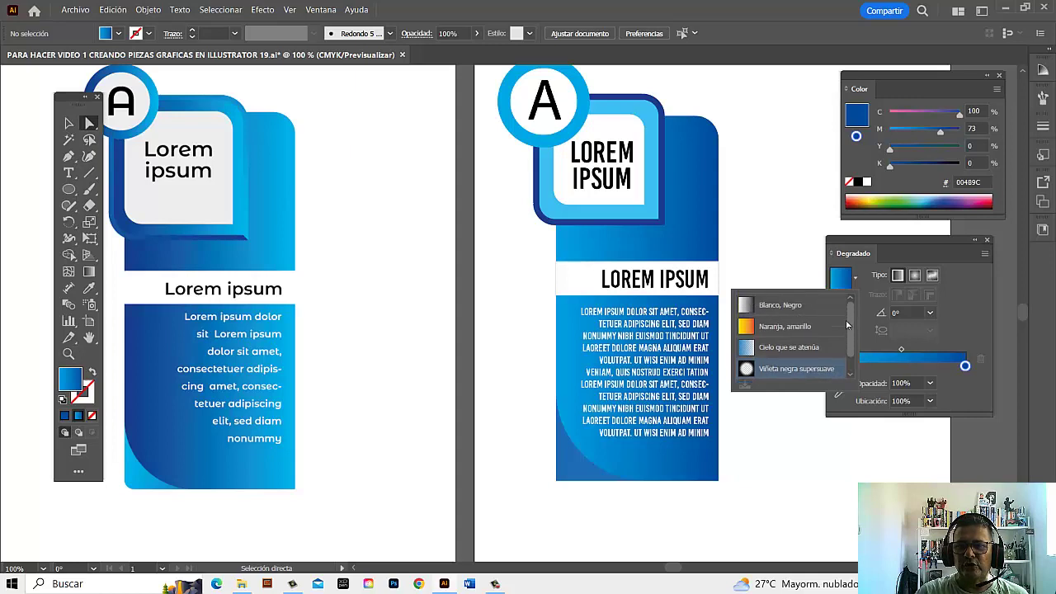
scroll(849, 353, down, 1)
mouse_move(801, 352)
mouse_down()
mouse_move(776, 205)
mouse_move(798, 173)
mouse_move(812, 172)
mouse_move(709, 143)
mouse_move(796, 189)
mouse_move(649, 121)
mouse_move(684, 122)
mouse_up()
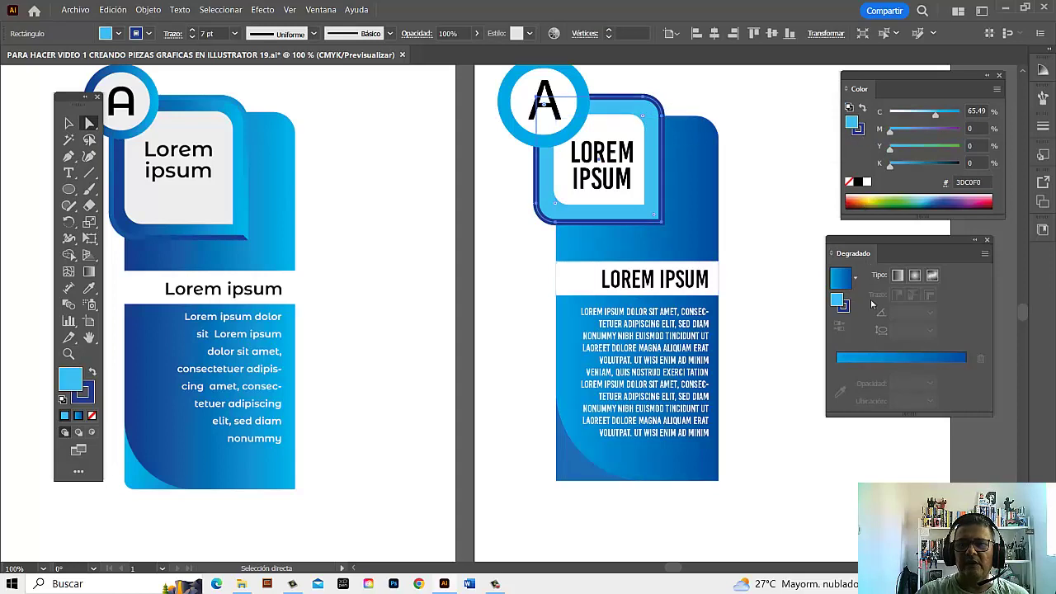
Step: Apply the blue gradient, reversed, to both the frame's fill and its outline
click(840, 279)
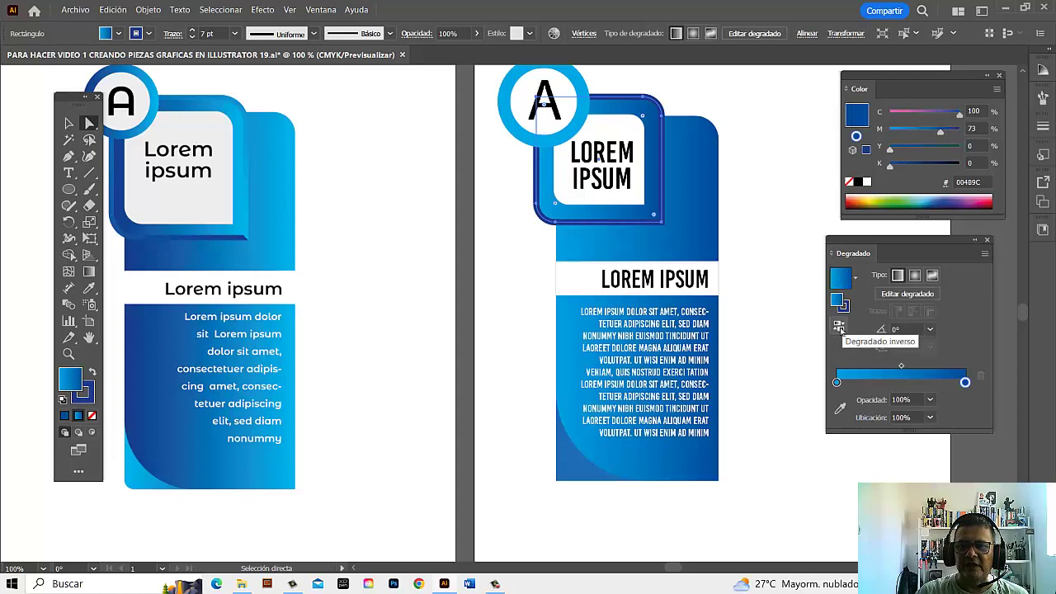
click(840, 329)
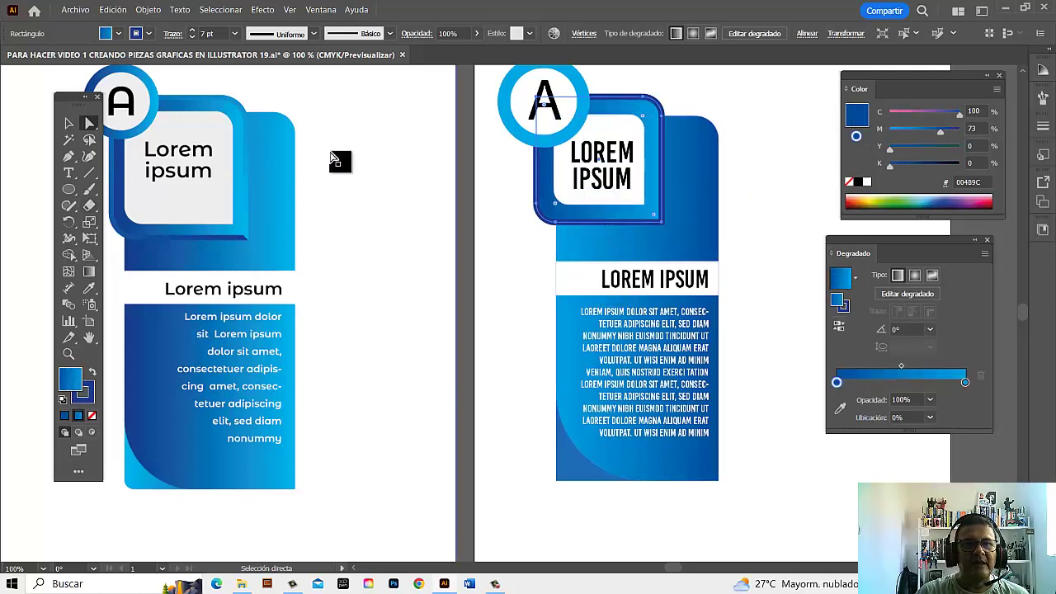
click(847, 307)
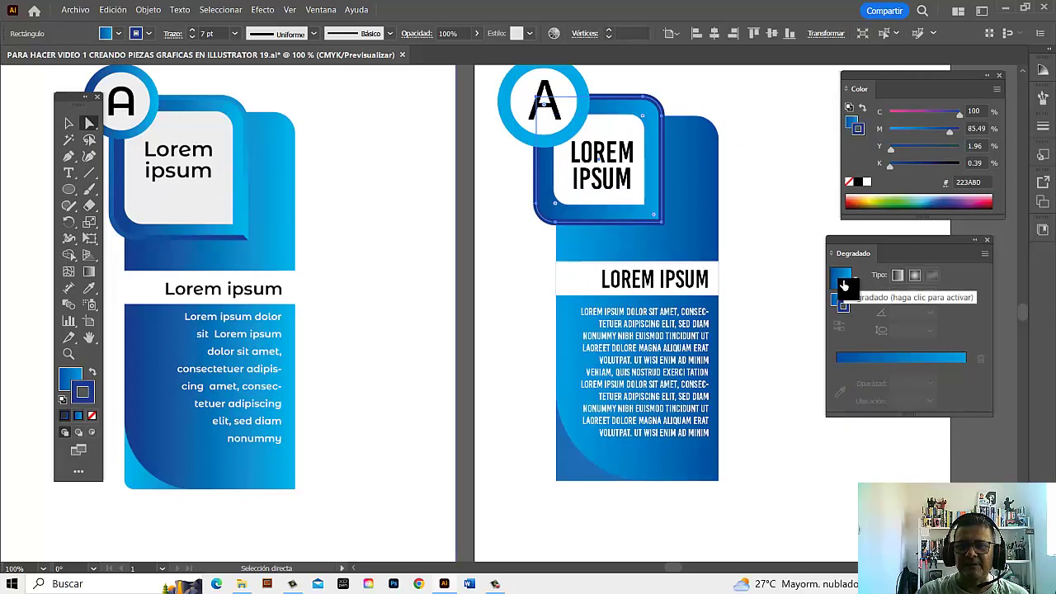
click(841, 282)
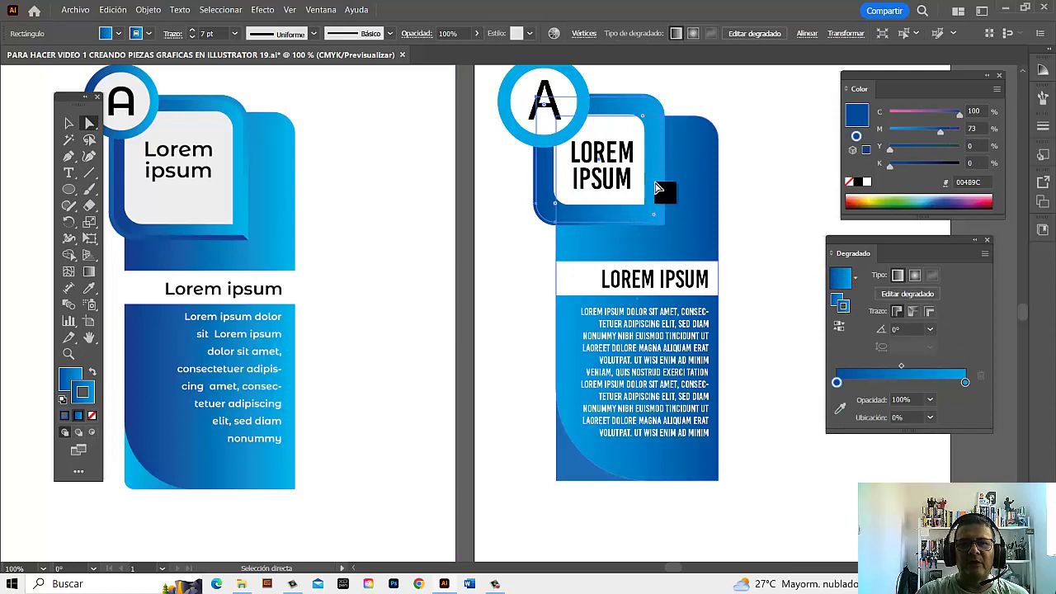
click(839, 328)
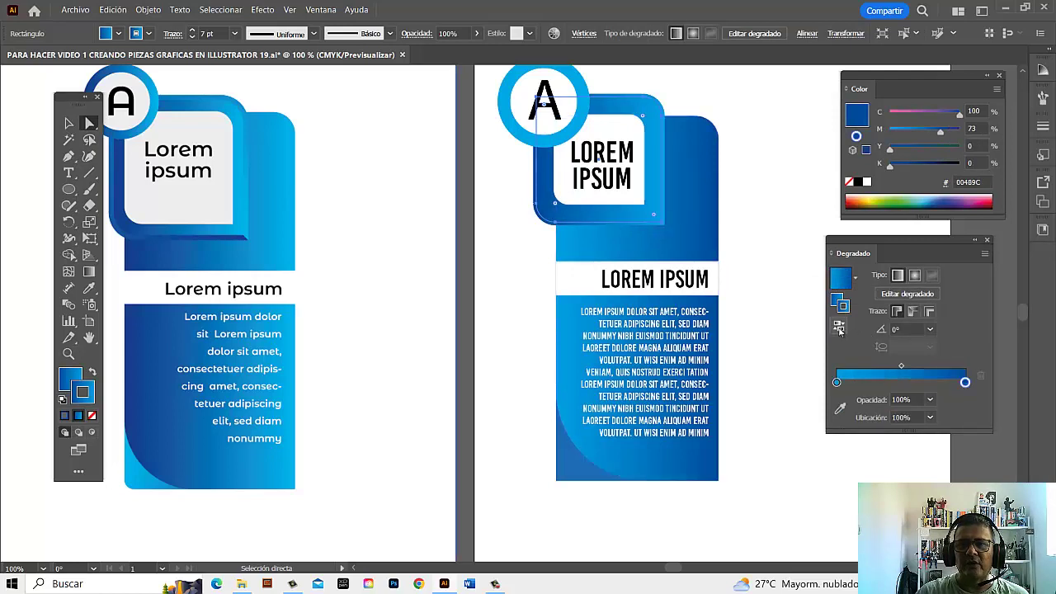
click(809, 165)
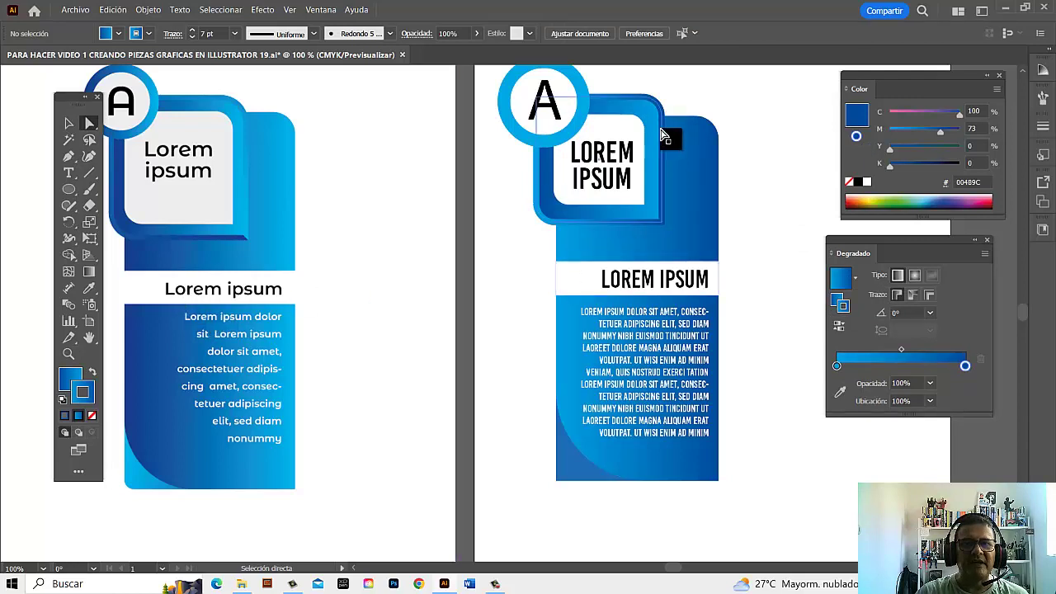
Step: Try the frame's stroke gradient options, ending on 'Apply gradient across stroke'
click(660, 193)
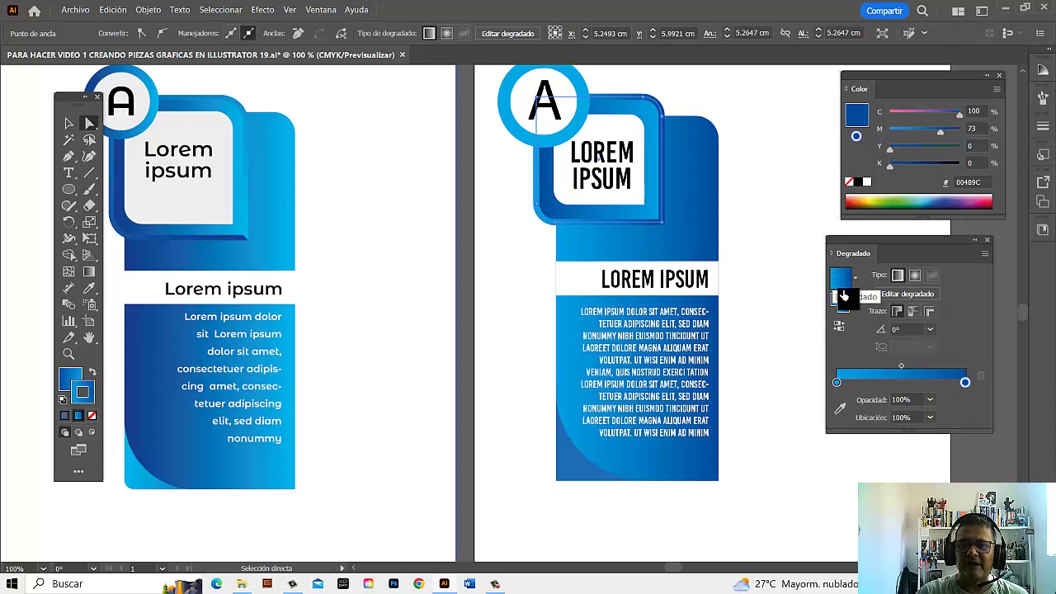
click(896, 313)
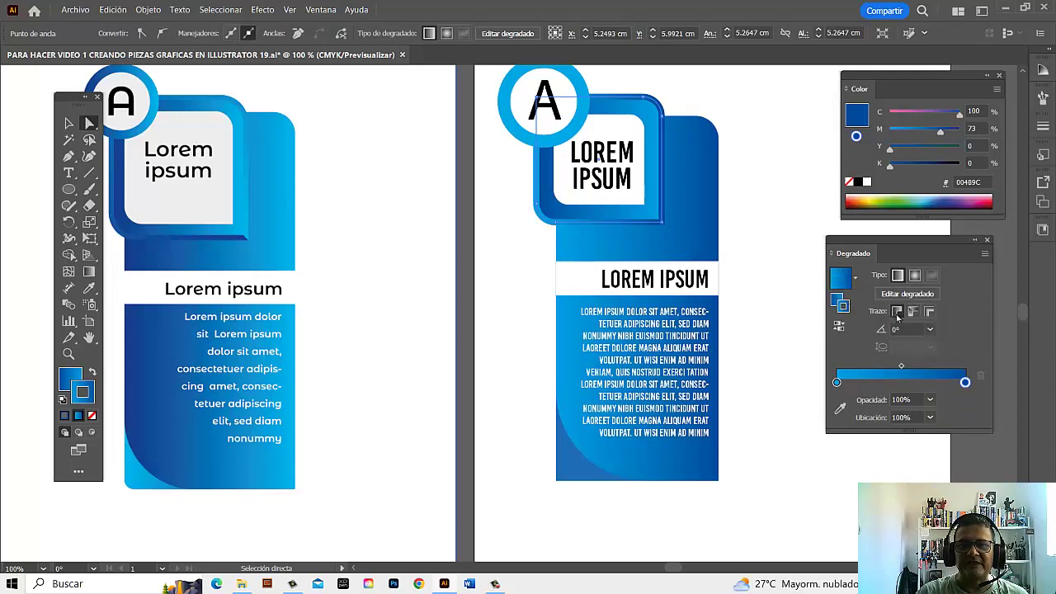
click(913, 313)
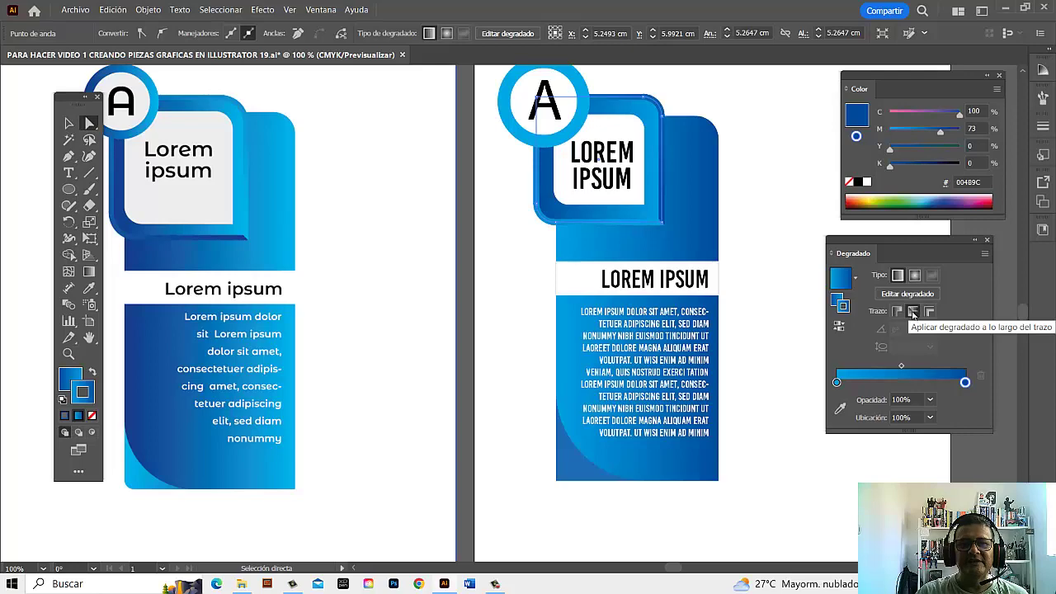
click(929, 312)
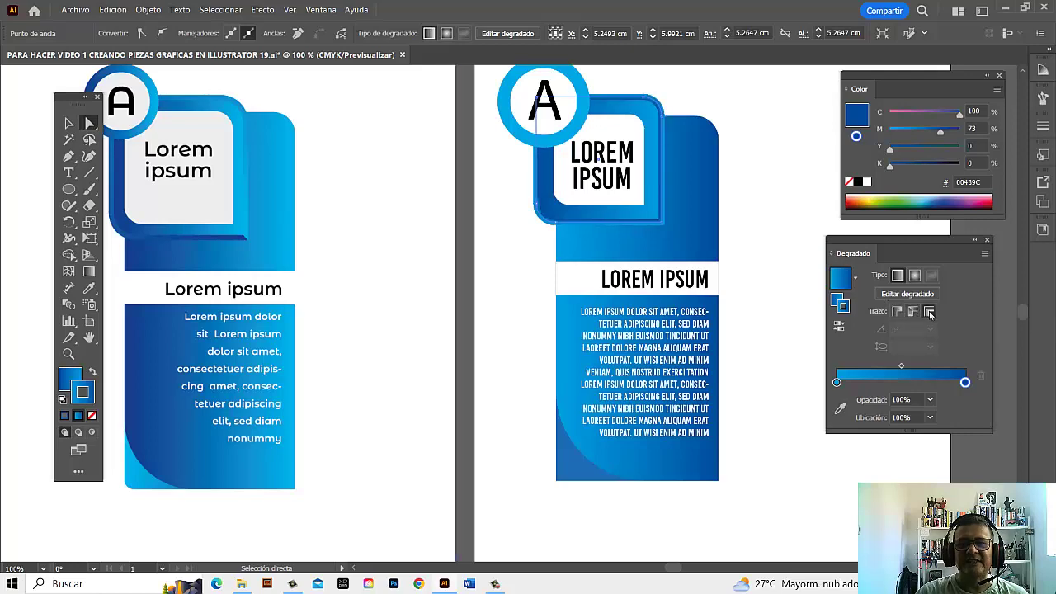
click(838, 221)
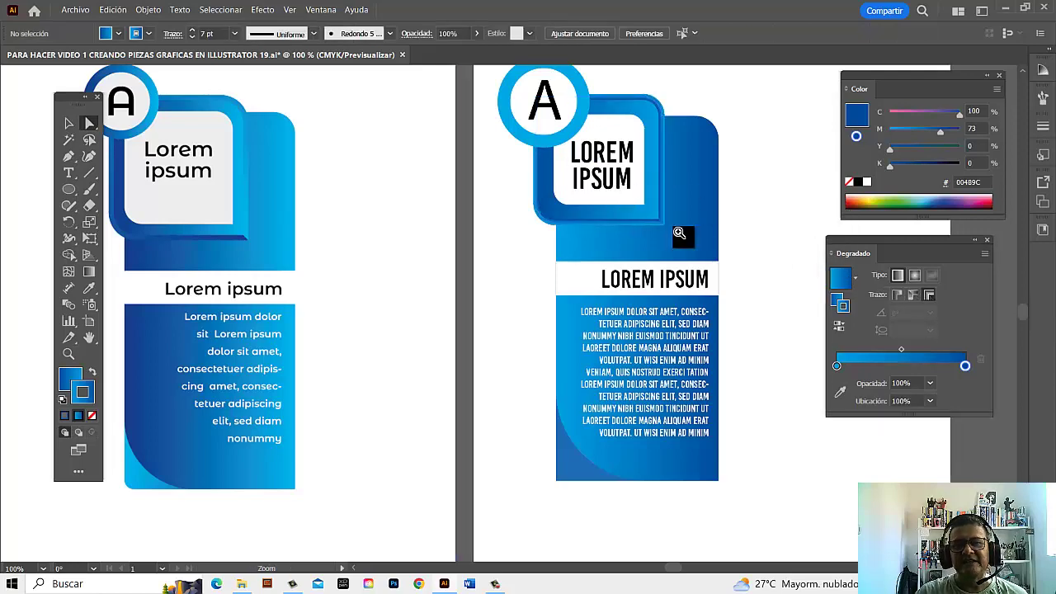
Step: Select the blue frame's path with Direct Selection, reverse its gradient, and bring the right card into view
scroll(610, 188, up, 3)
click(739, 275)
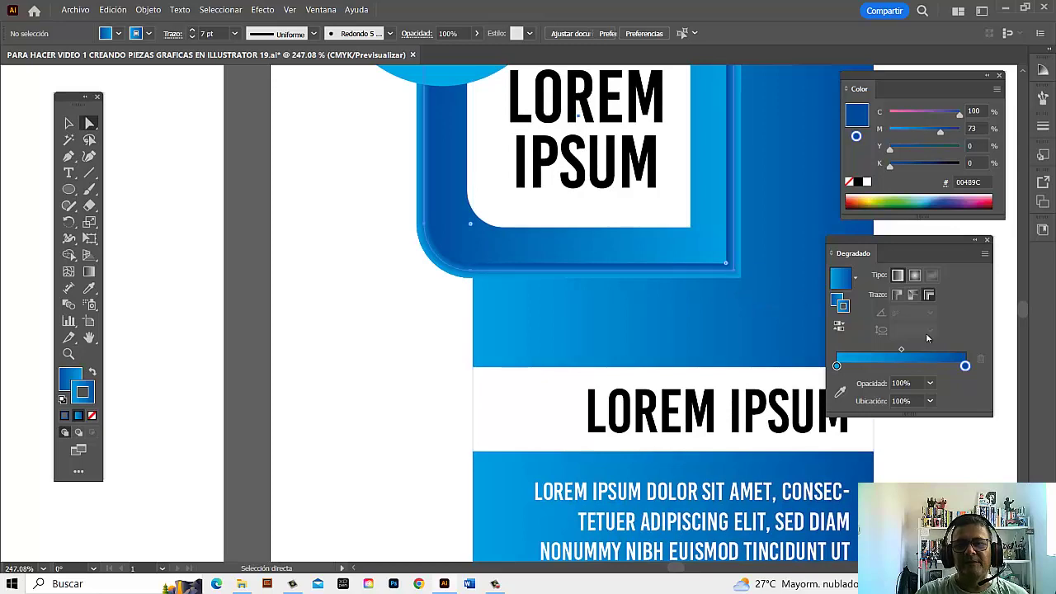
scroll(650, 252, down, 2)
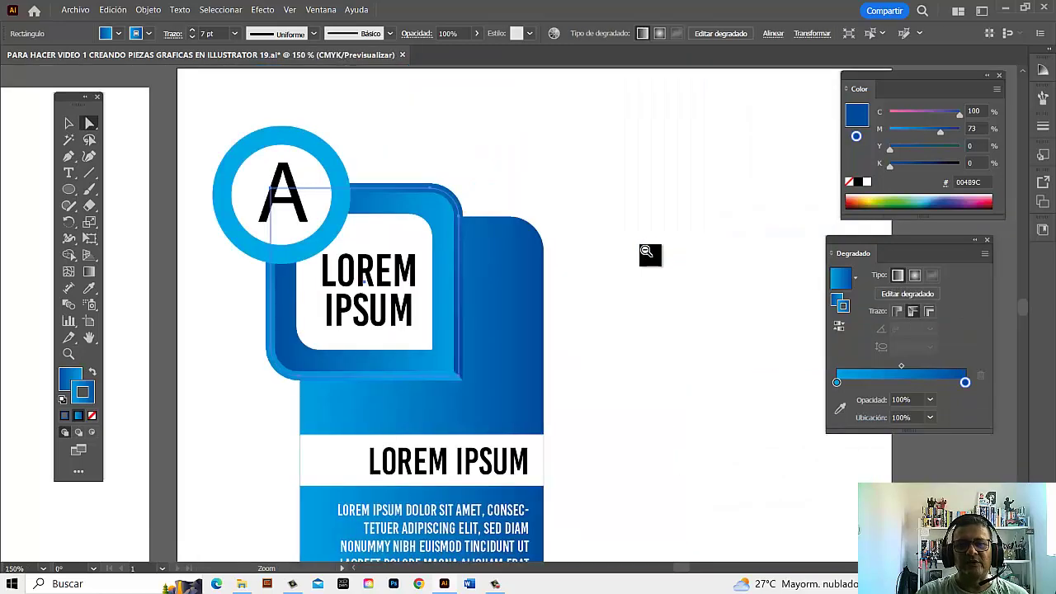
scroll(608, 271, left, 1)
scroll(738, 212, left, 2)
scroll(581, 258, down, 2)
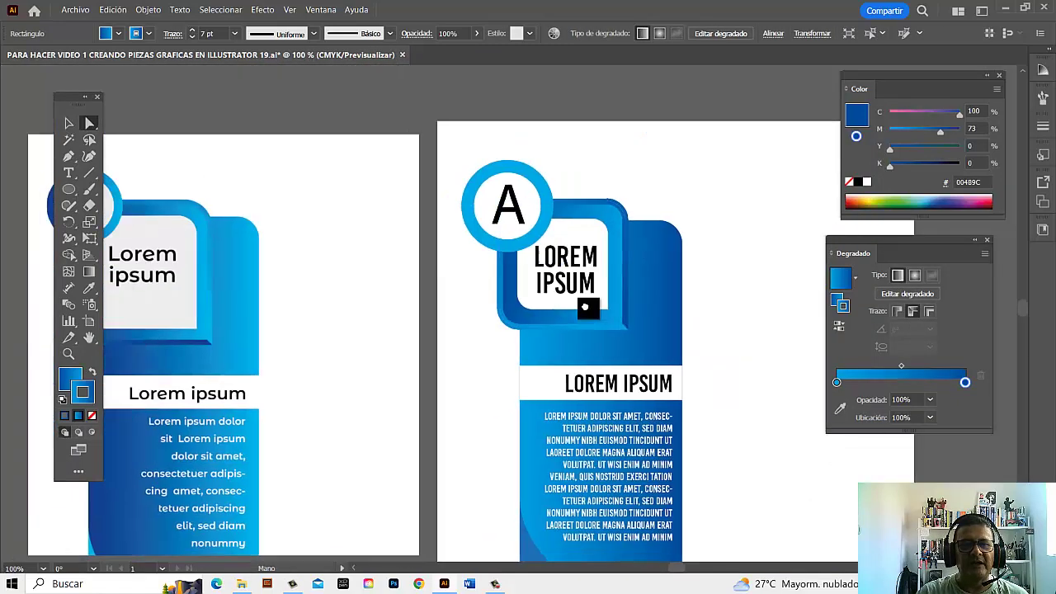
scroll(582, 302, left, 1)
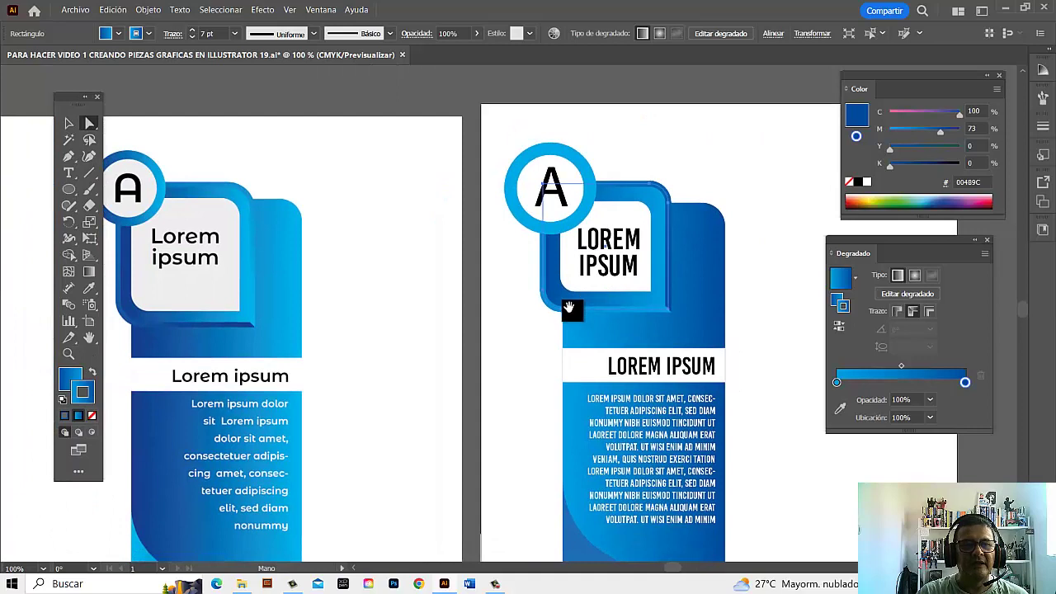
click(671, 288)
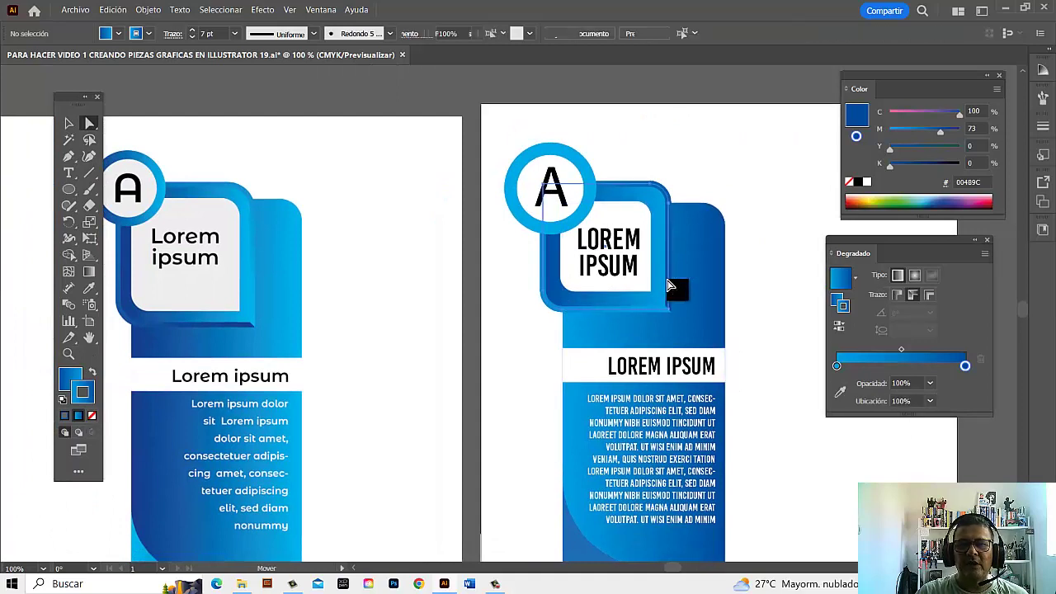
click(839, 328)
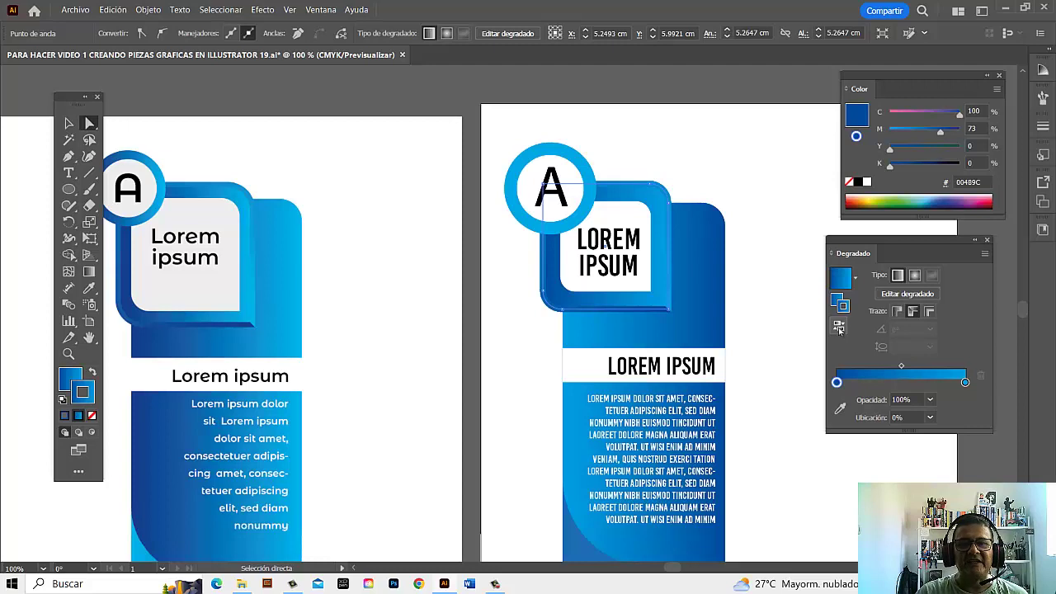
click(757, 175)
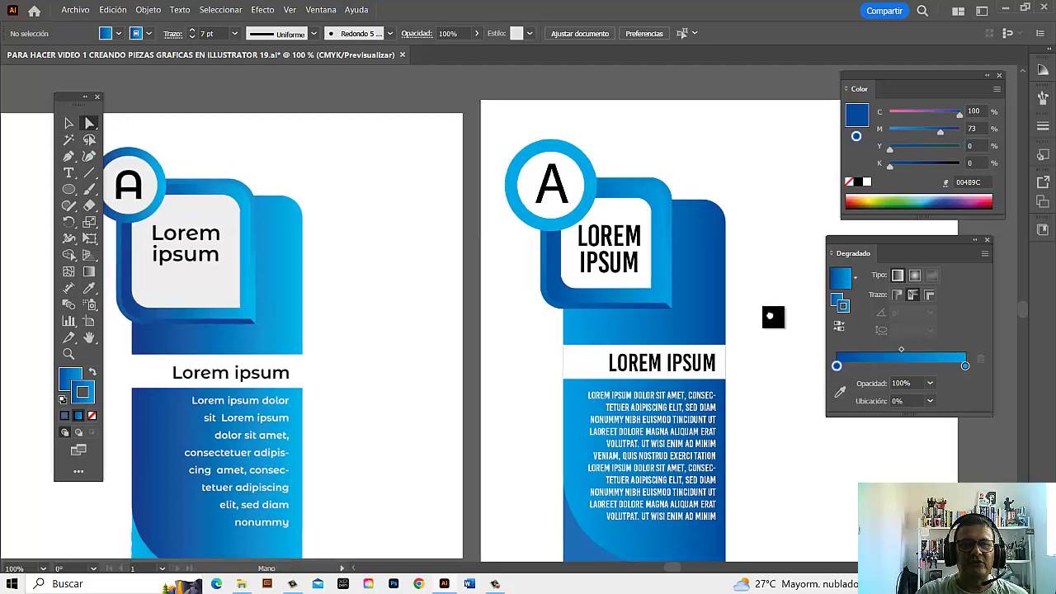
drag(773, 316, 779, 284)
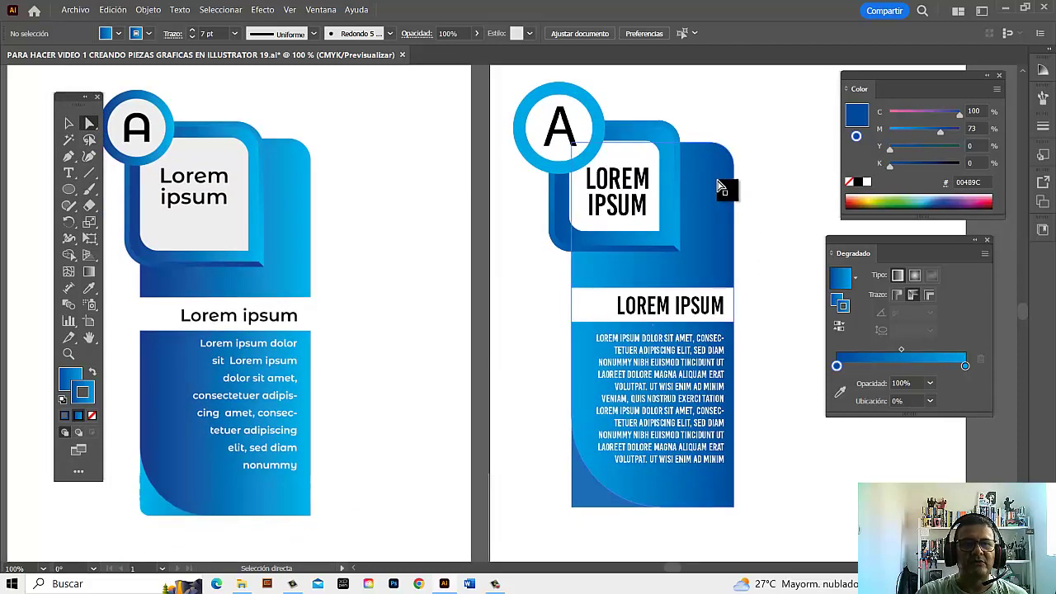
Step: Fill the circle around the letter A with the blue gradient
click(600, 115)
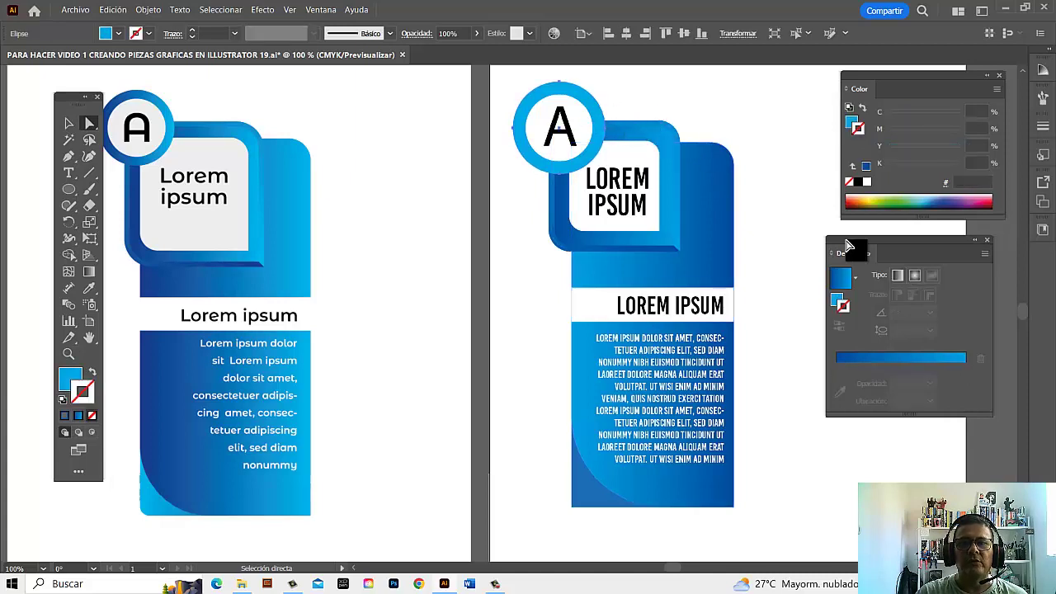
click(836, 302)
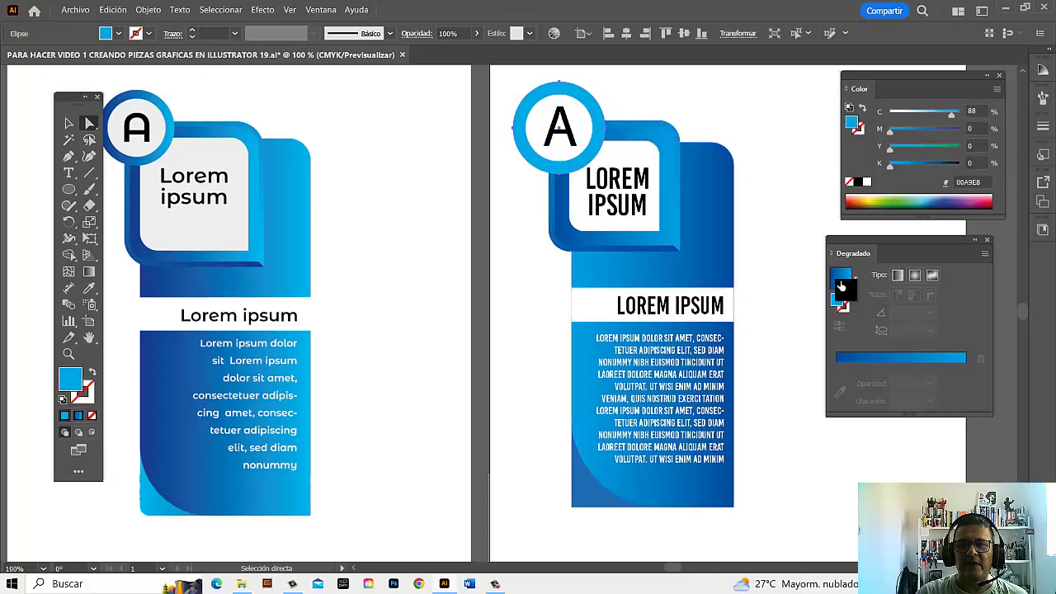
click(843, 280)
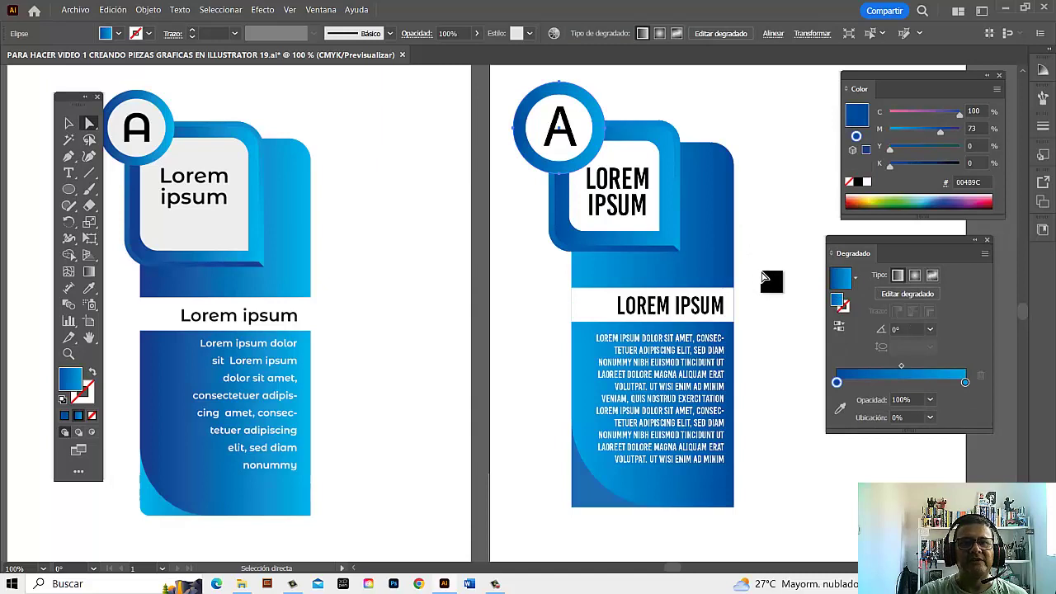
click(763, 335)
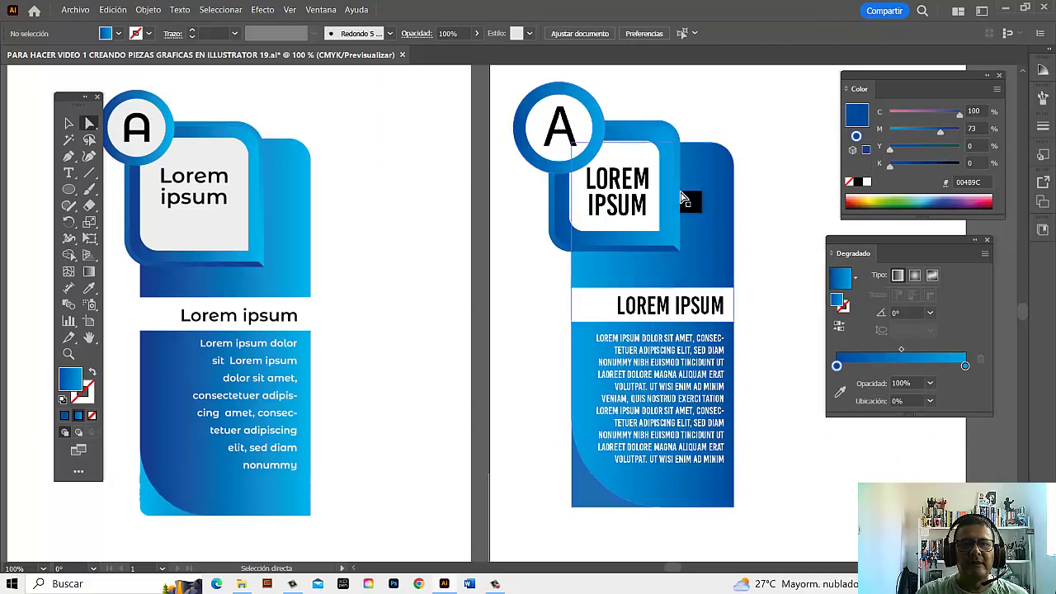
Step: Reverse the tall rectangle's gradient, then reapply the gradient fill and adjust its left stop
click(729, 194)
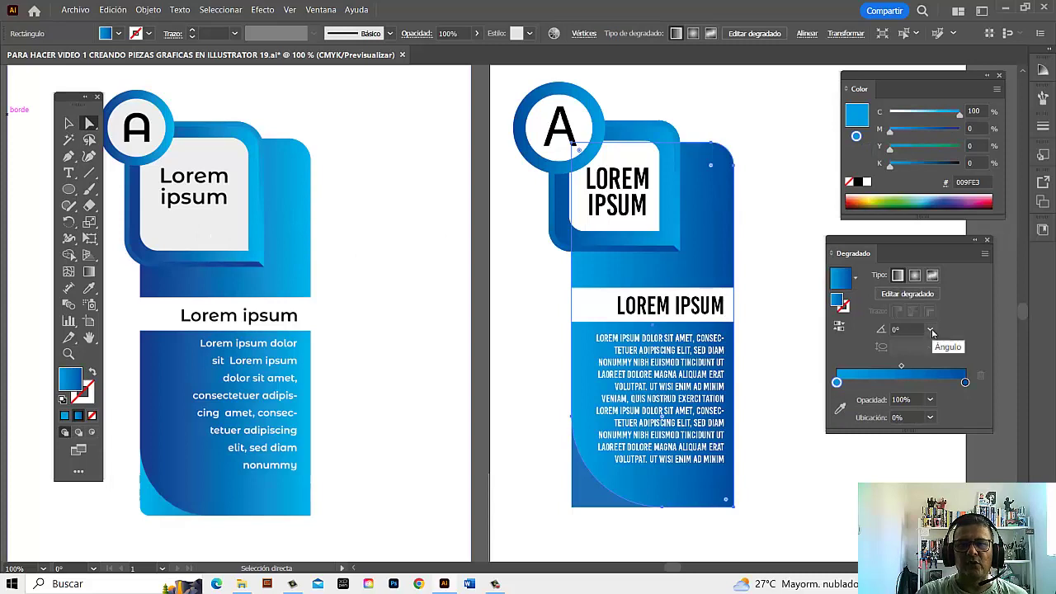
click(839, 326)
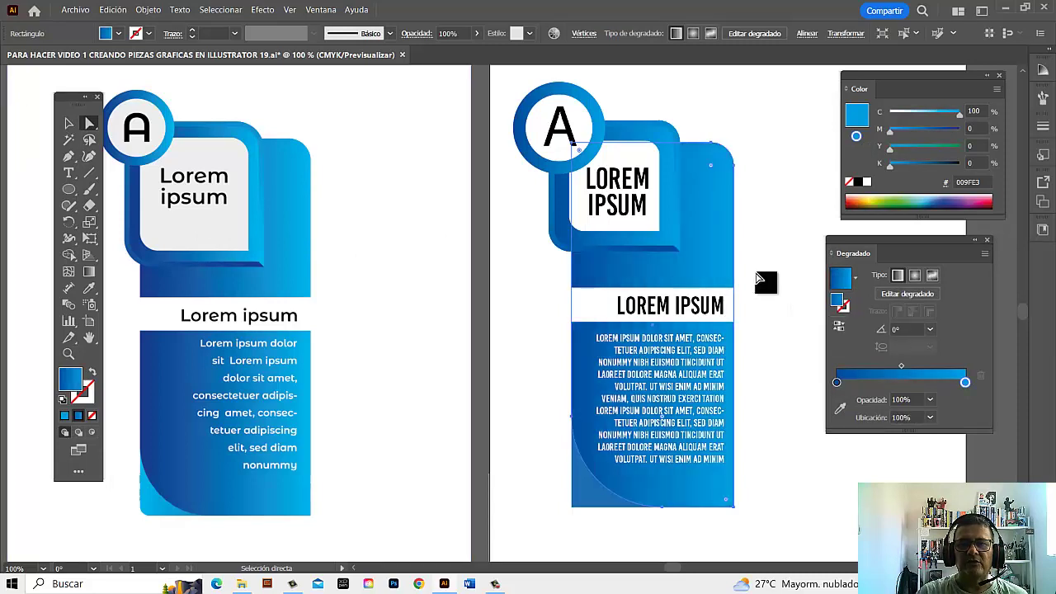
click(769, 221)
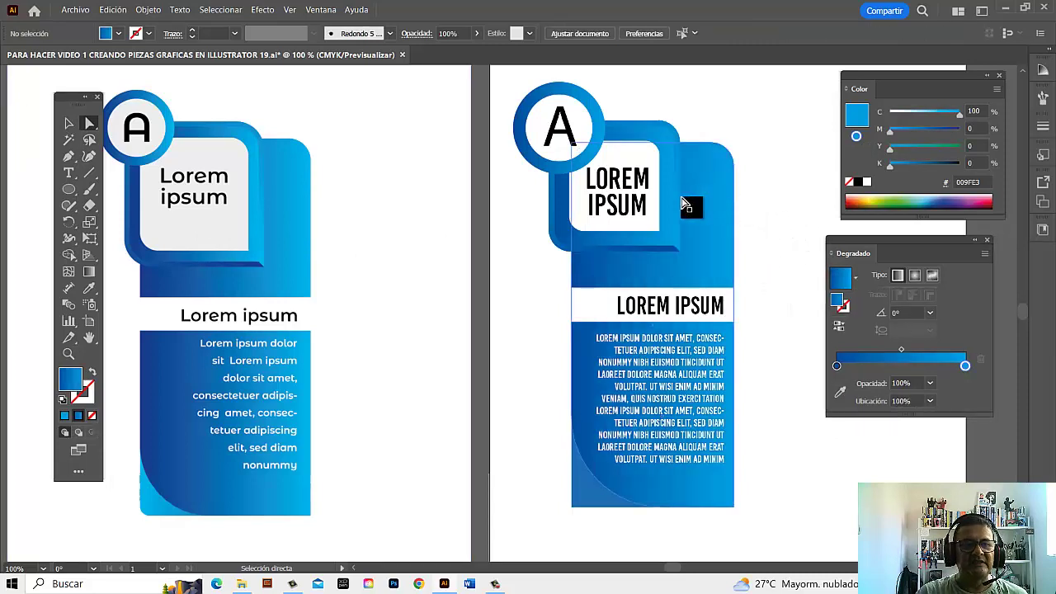
click(582, 495)
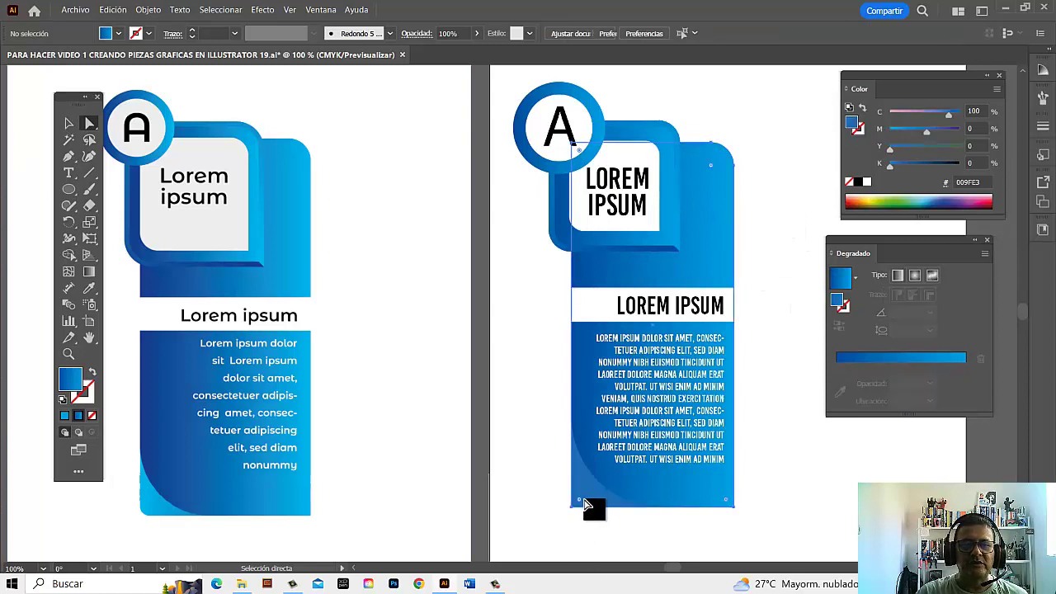
click(844, 281)
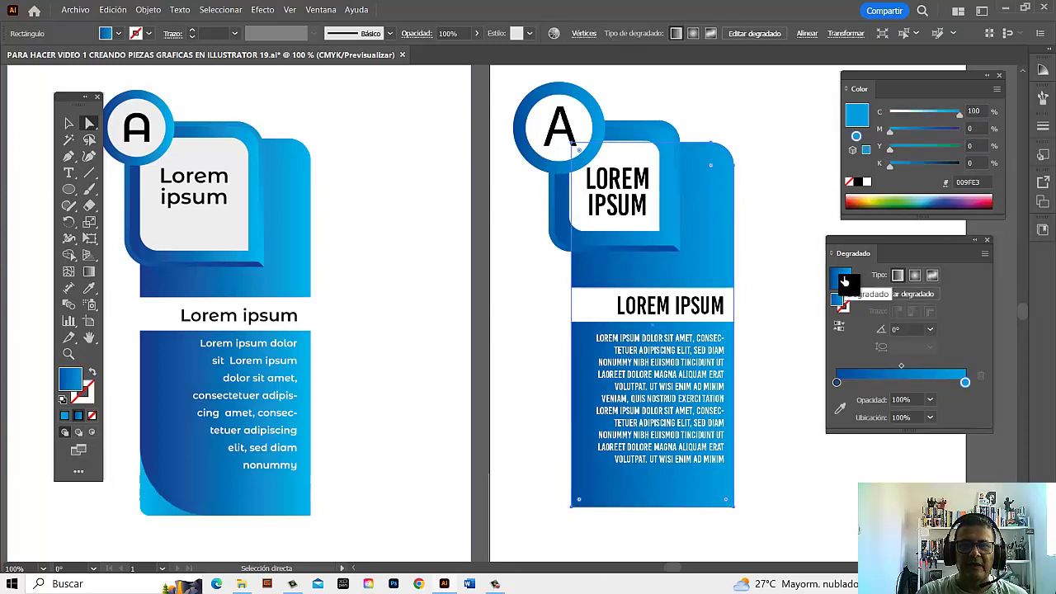
mouse_move(836, 382)
mouse_down()
mouse_move(587, 526)
mouse_move(809, 529)
mouse_up()
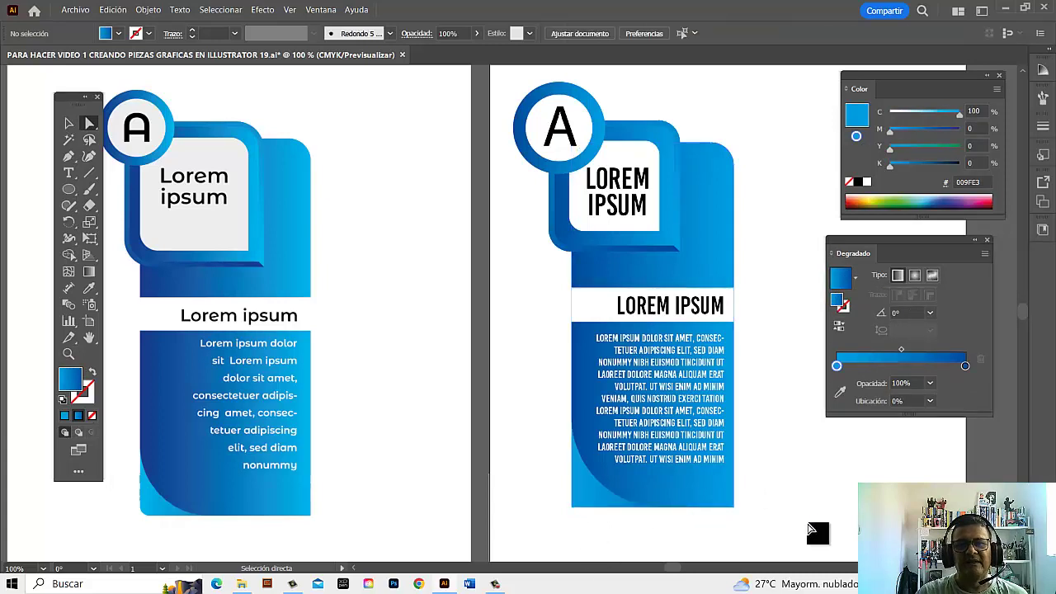
mouse_move(808, 529)
mouse_down()
mouse_move(763, 289)
mouse_move(711, 281)
mouse_up()
Step: Flip the rectangle's gradient so its left side is darker, then marquee-select the whole right card
click(839, 327)
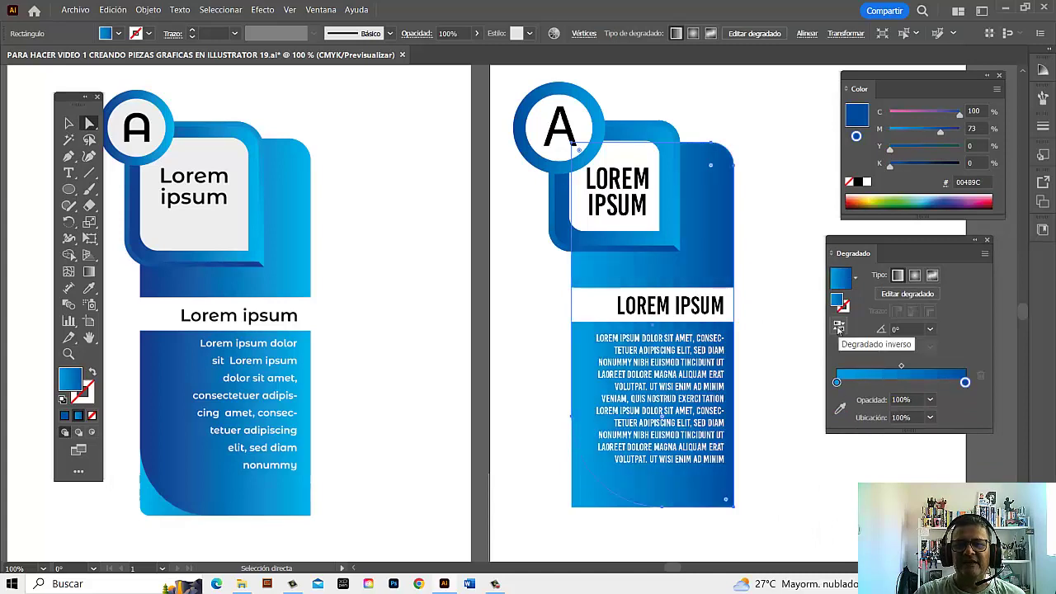
click(839, 328)
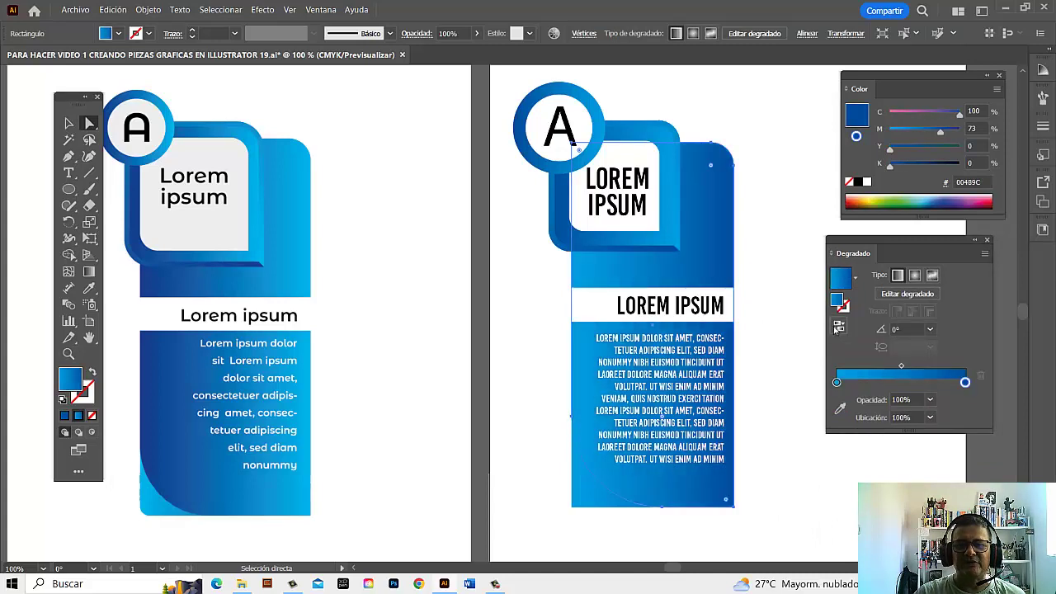
click(838, 328)
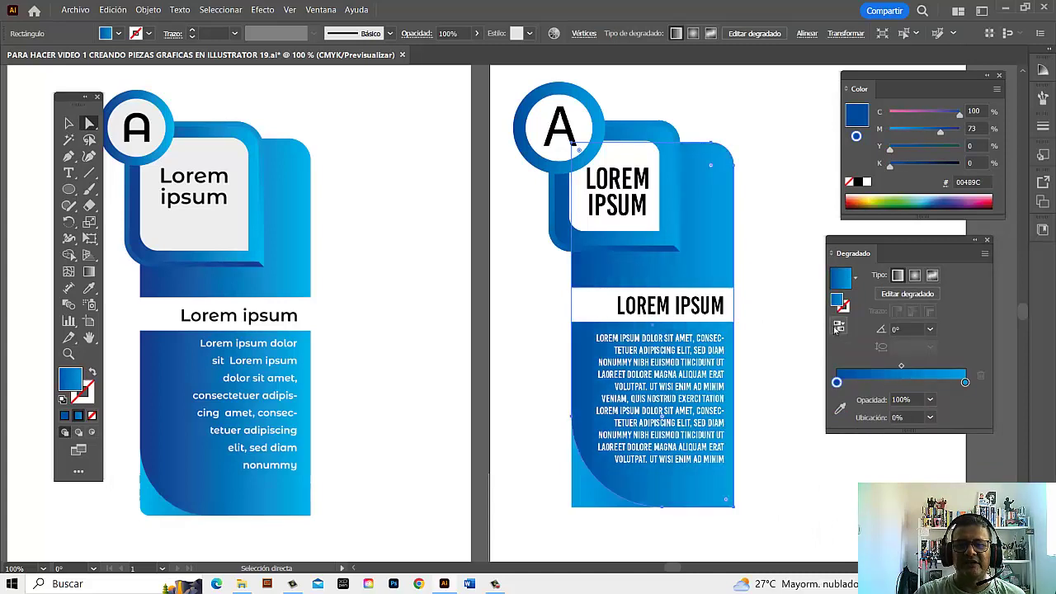
click(790, 289)
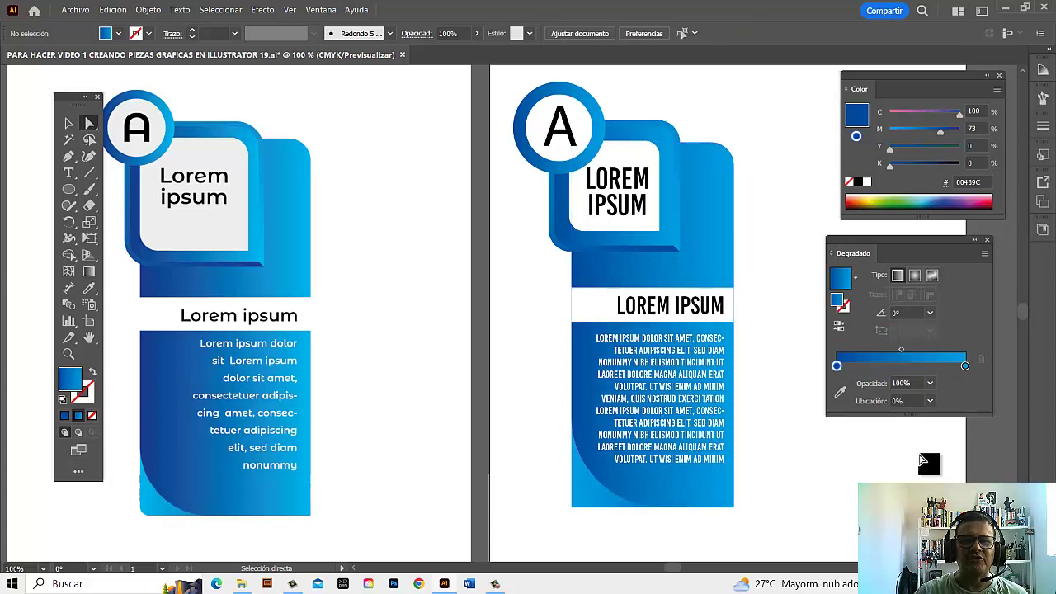
click(68, 122)
drag(518, 93, 775, 557)
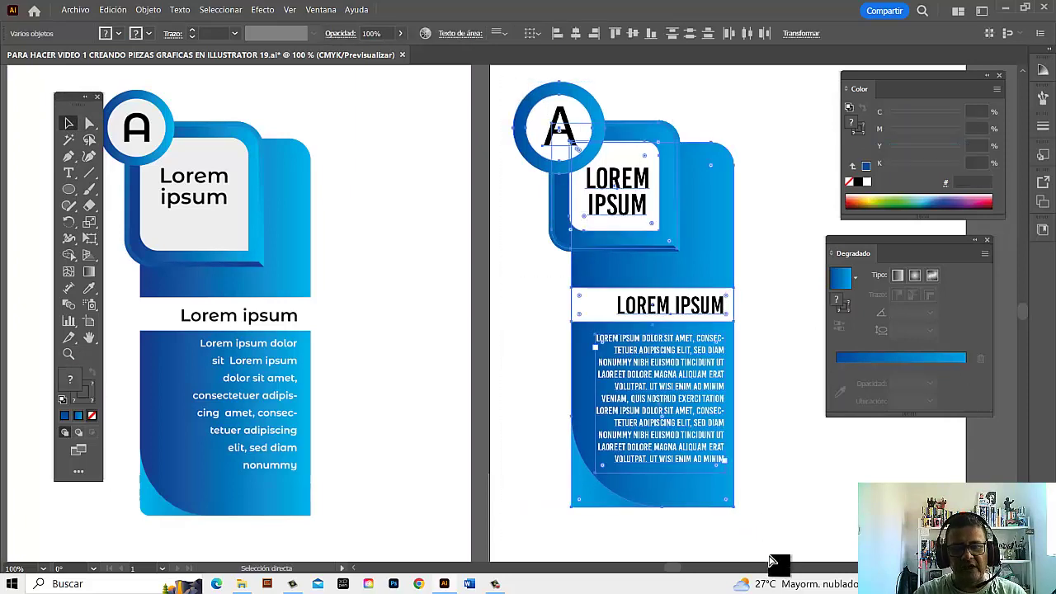
Step: Group the right card's objects and zoom out to see both artboards
key(ctrl+g)
right_click(665, 338)
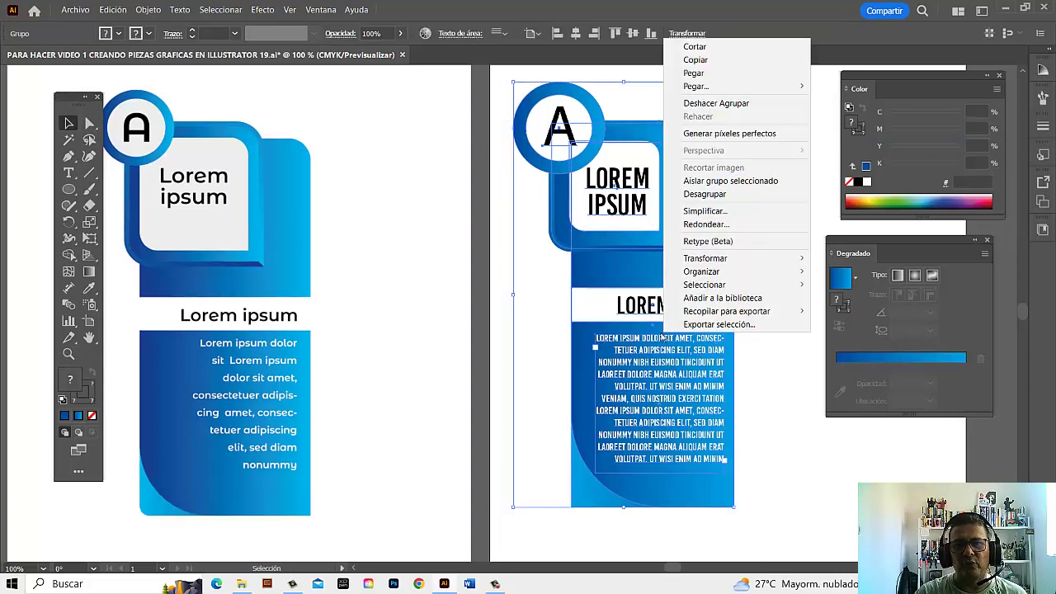
click(728, 376)
key(ctrl+minus)
key(ctrl+minus)
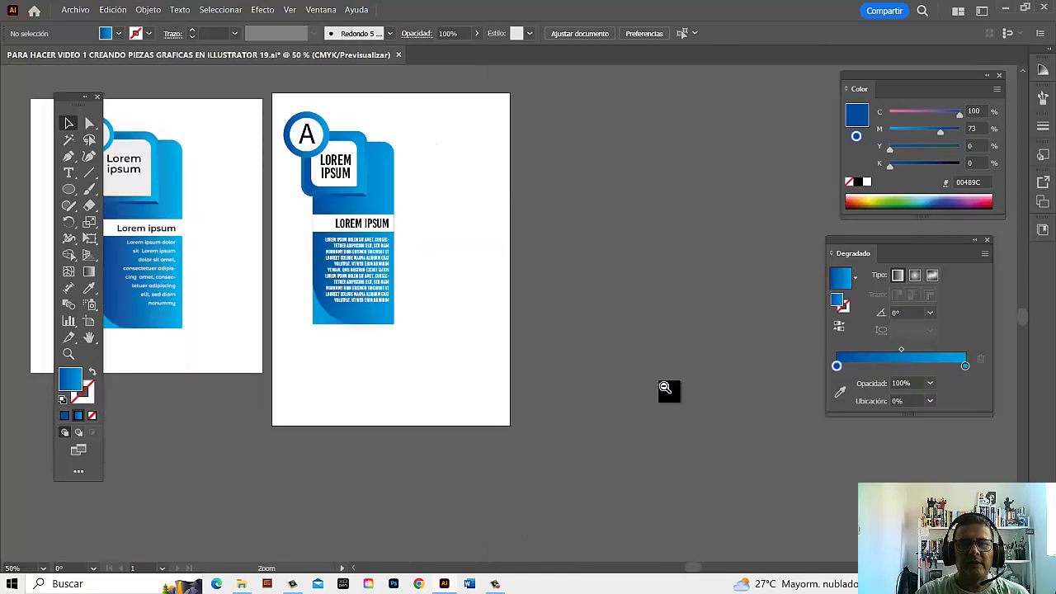
drag(370, 265, 489, 287)
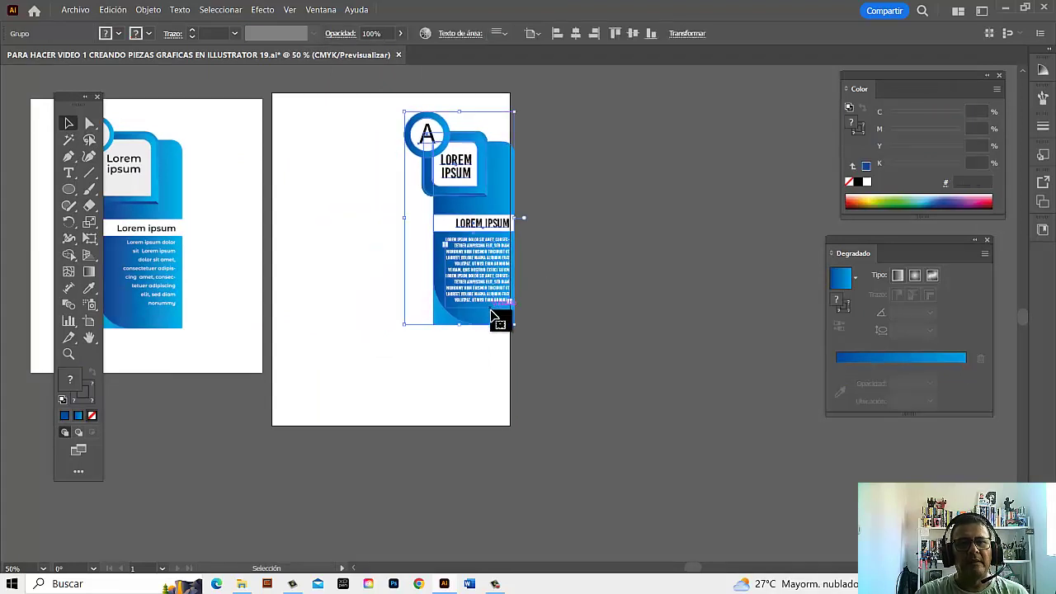
key(ctrl+z)
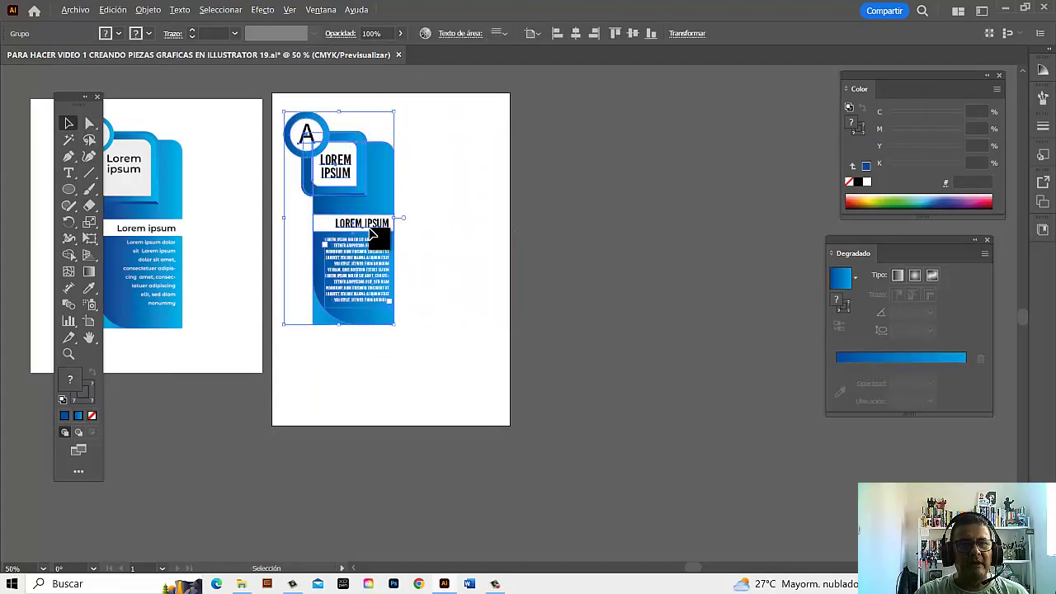
Step: Alt-drag a banner copy to the right, repeat with Ctrl+D for a third, and select the middle copy
drag(371, 235, 485, 239)
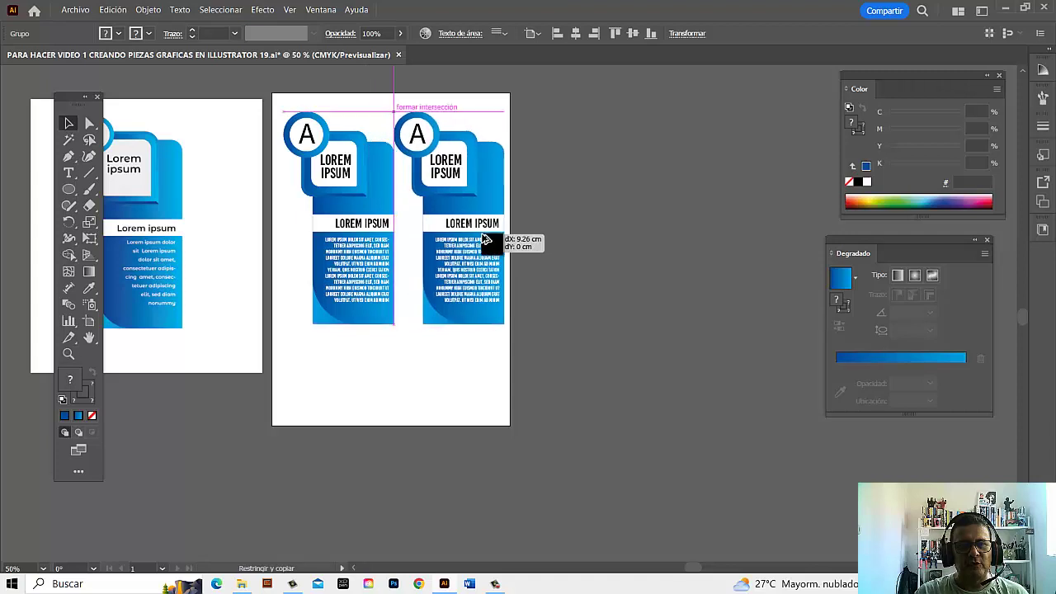
drag(485, 240, 498, 246)
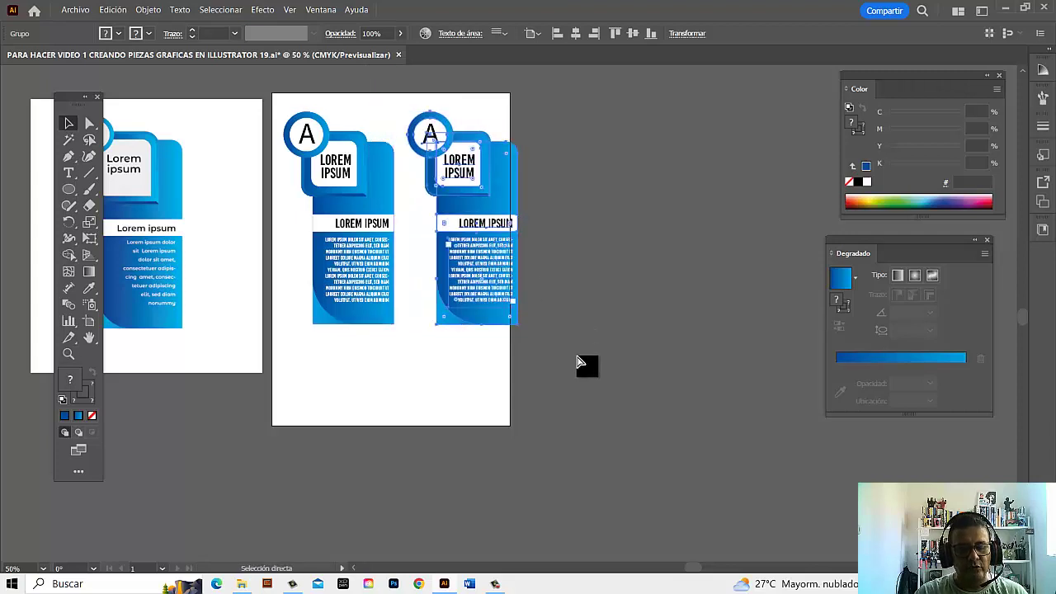
key(ctrl+d)
click(702, 440)
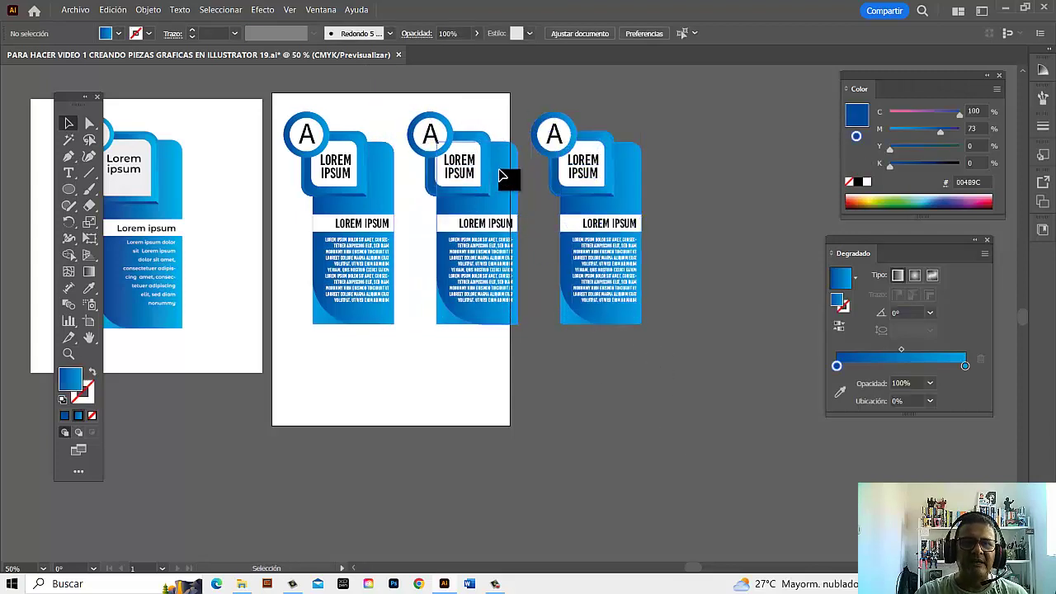
click(500, 174)
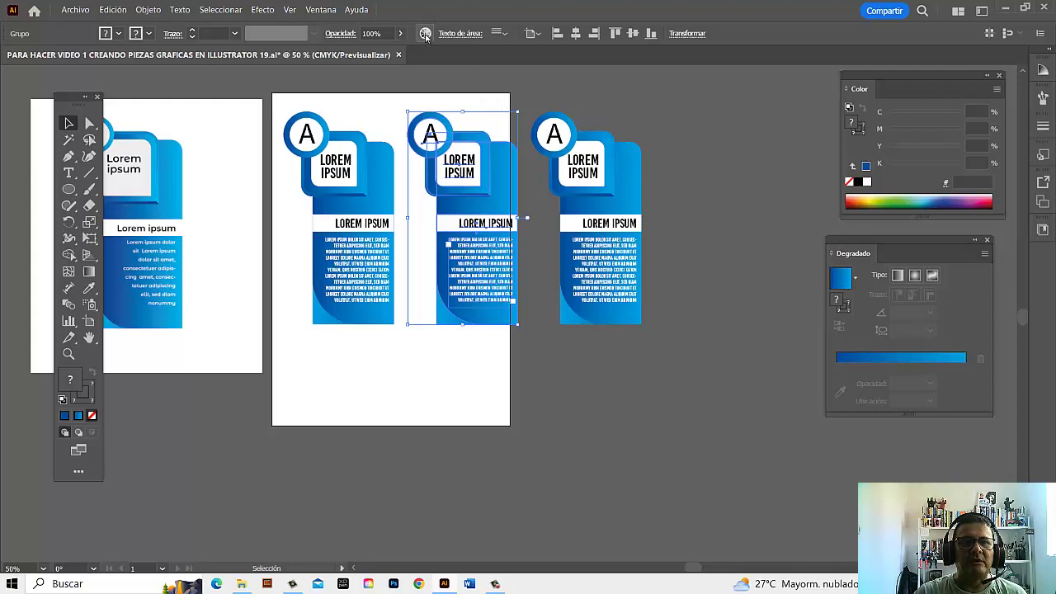
Step: Recolour the middle banner copy to a deep yellow-gold with Recolor Artwork
click(425, 33)
drag(583, 362, 573, 296)
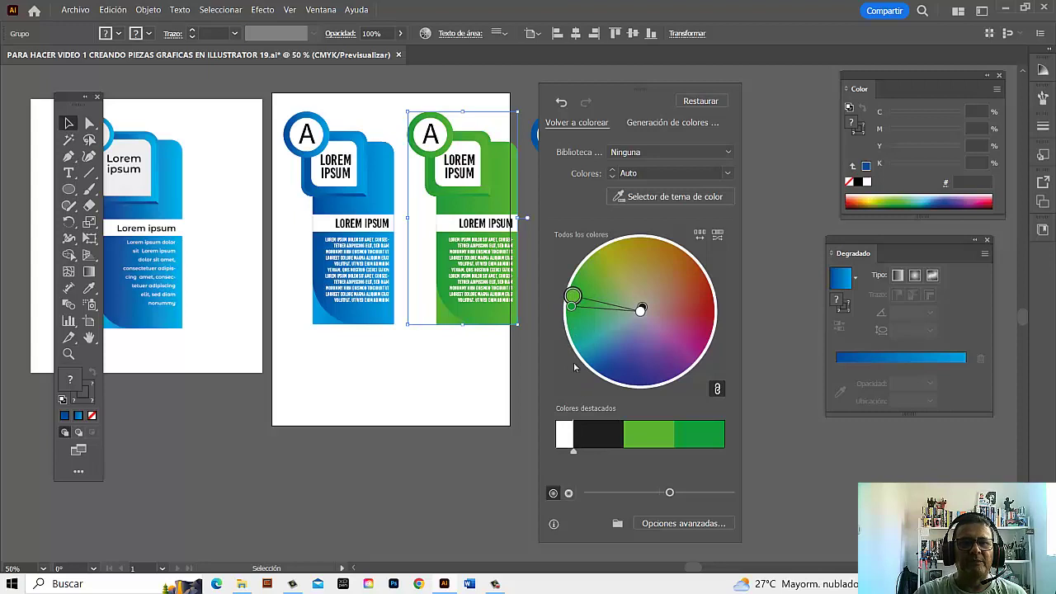
drag(572, 295, 607, 257)
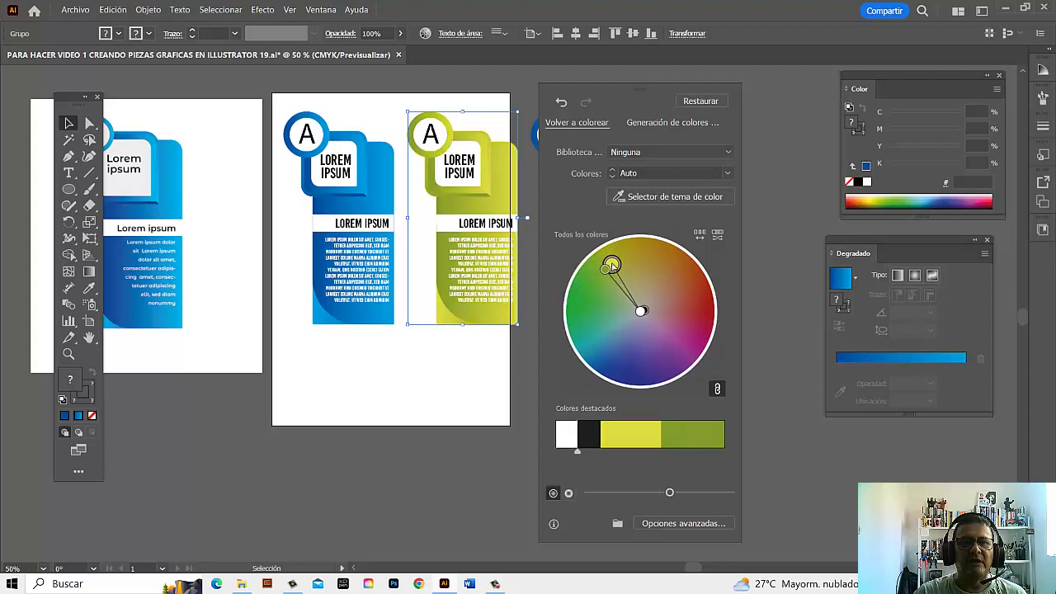
drag(608, 256, 641, 250)
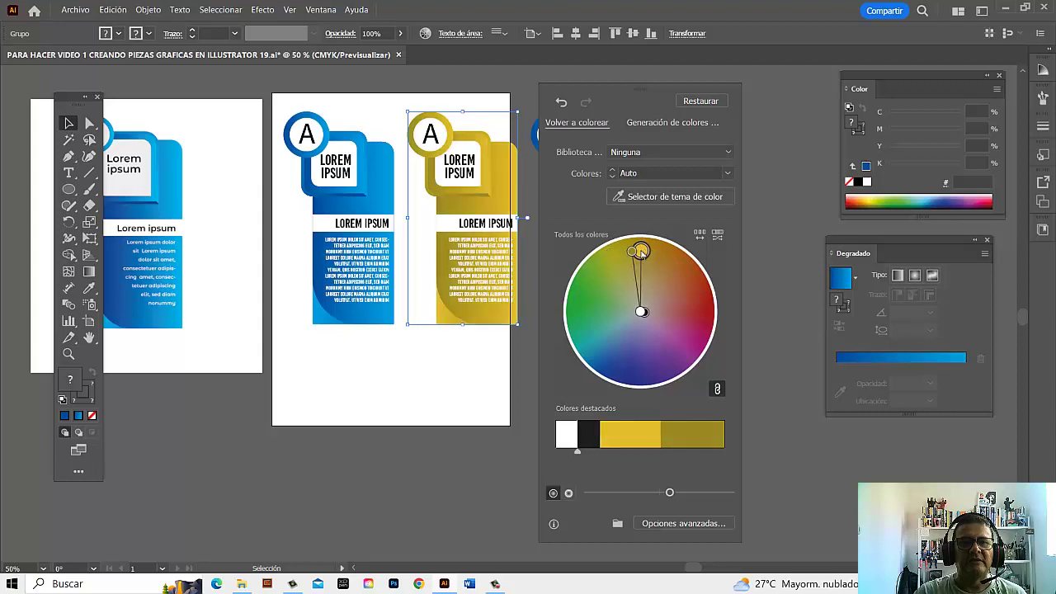
click(512, 90)
Step: Recolour the right-hand banner copy magenta with Recolor Artwork
click(588, 173)
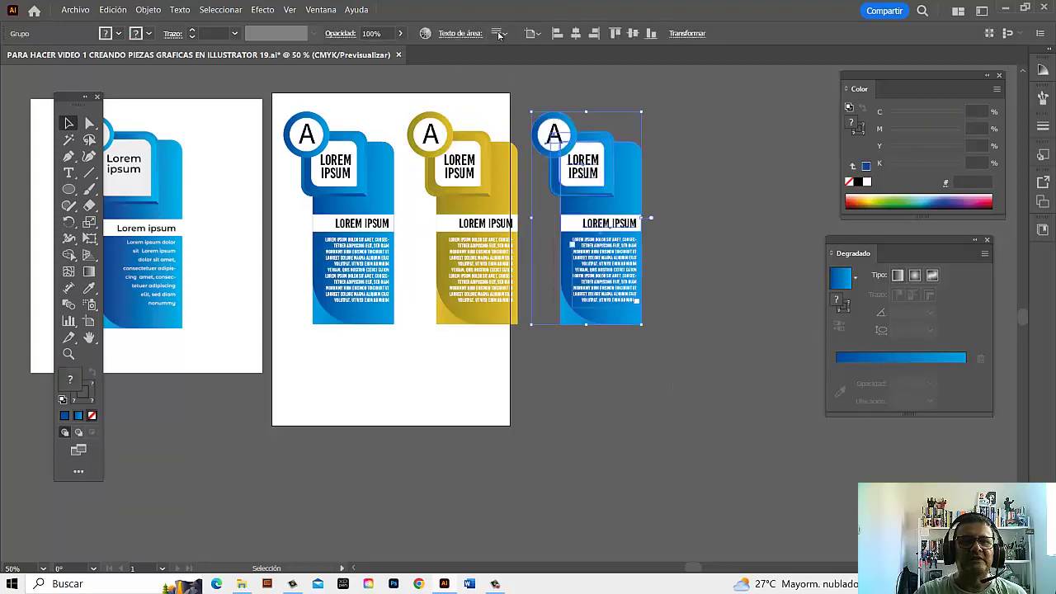
click(425, 34)
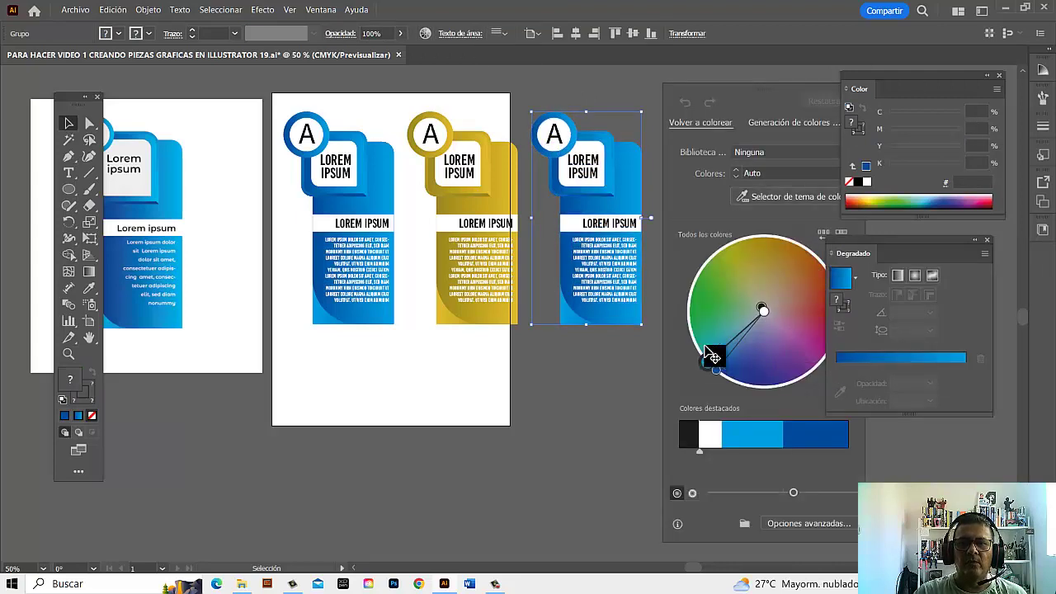
mouse_move(707, 362)
mouse_down()
mouse_move(775, 260)
mouse_move(813, 281)
mouse_up()
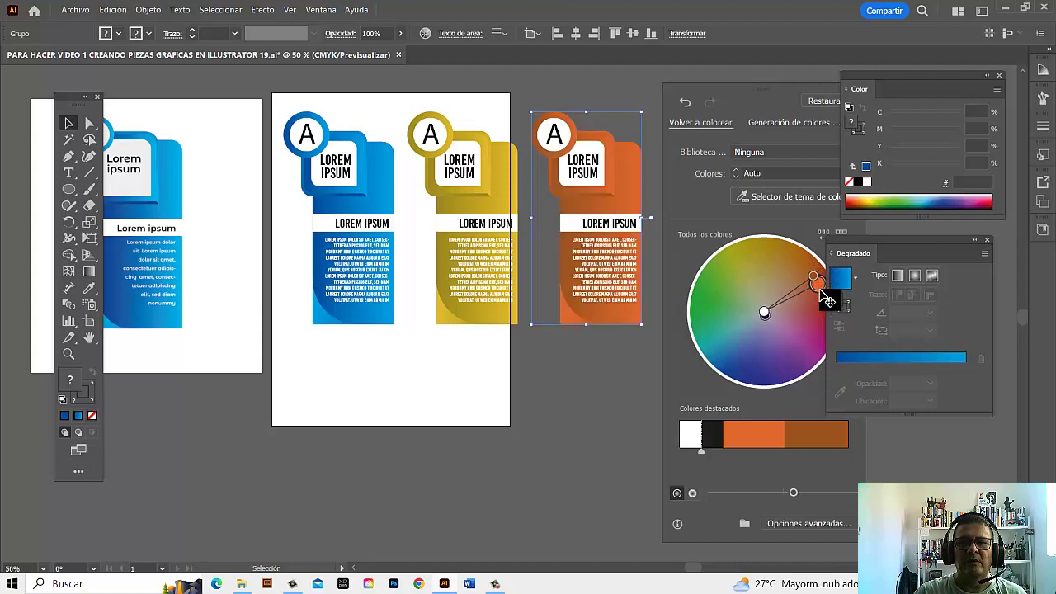
drag(814, 280, 815, 343)
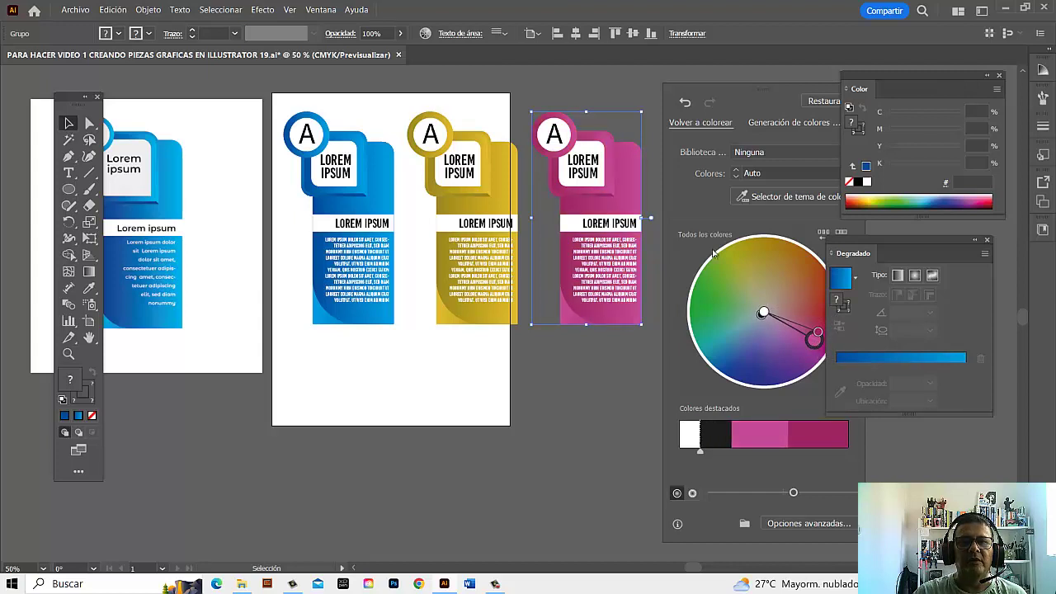
click(627, 100)
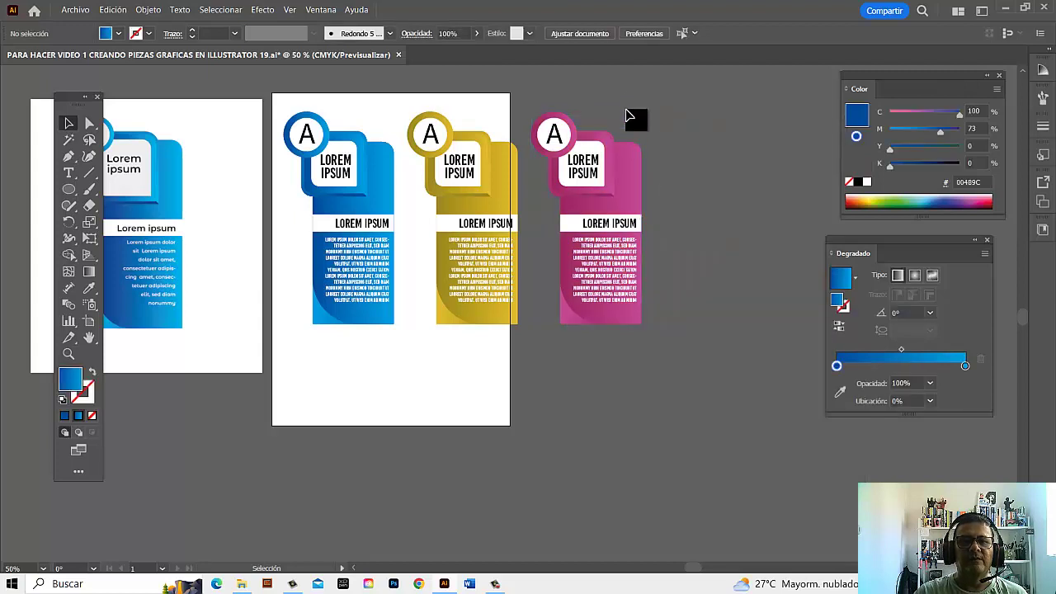
drag(566, 153, 716, 264)
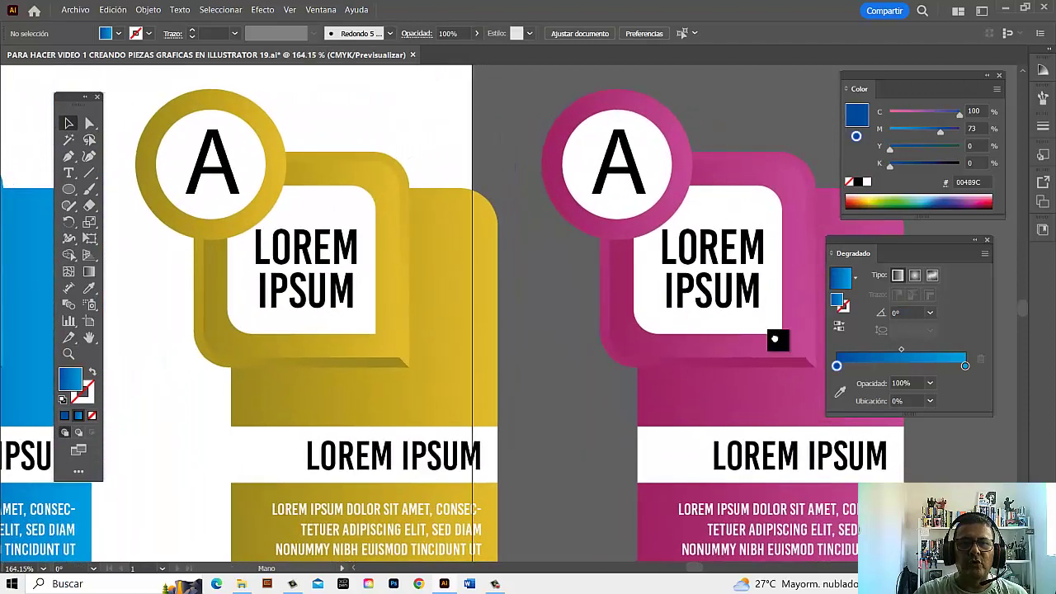
Step: Scale the blue, gold and magenta banners down together to fit across the second artboard's top
scroll(742, 336, right, 2)
scroll(631, 336, right, 3)
alt+click(631, 337)
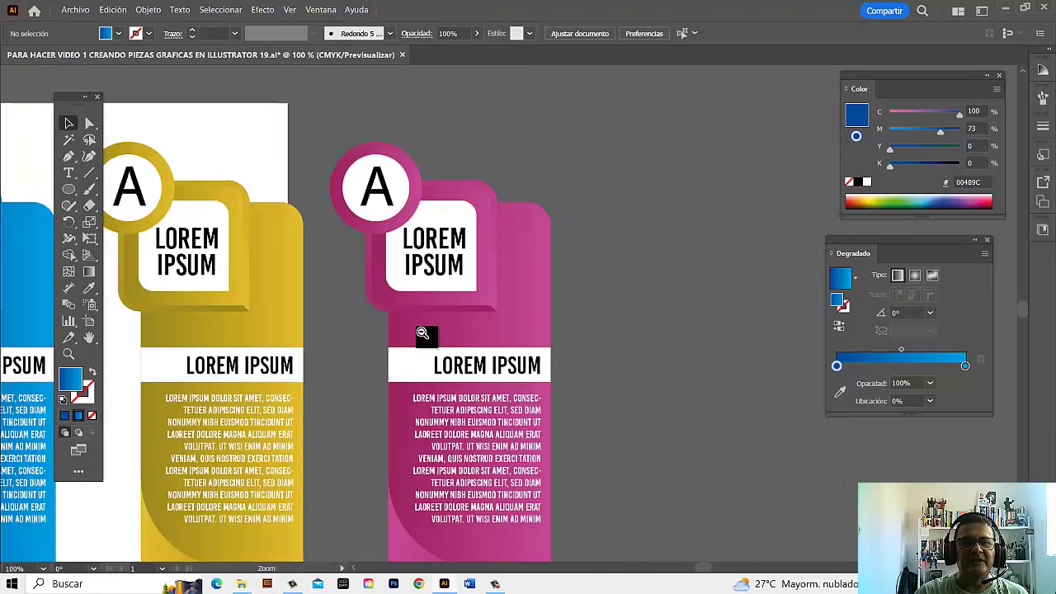
alt+click(471, 382)
mouse_move(471, 382)
mouse_down()
mouse_move(620, 341)
mouse_move(623, 325)
mouse_up()
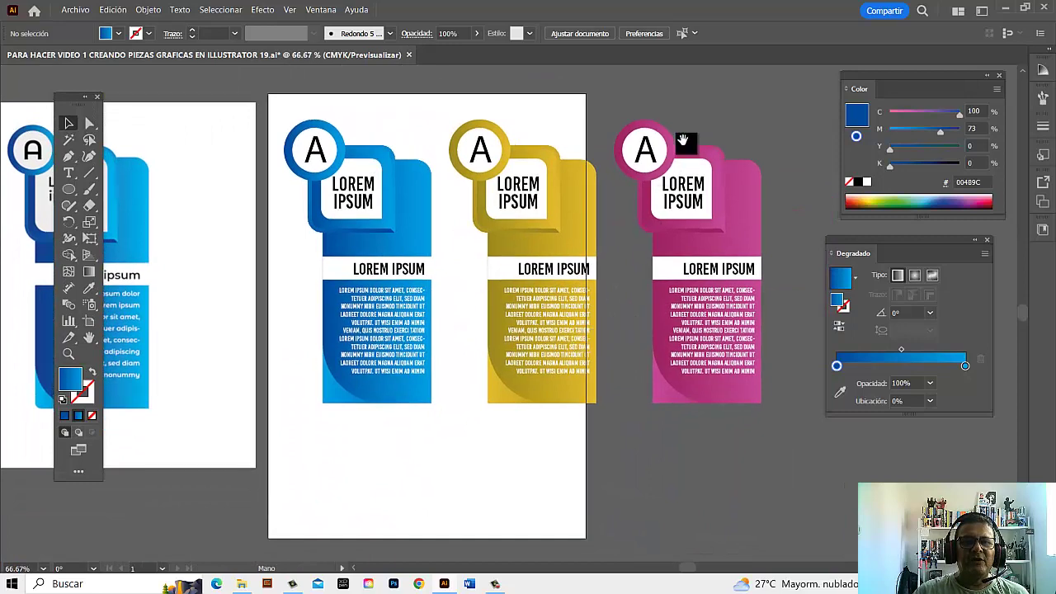
drag(528, 303, 612, 292)
drag(668, 424, 590, 412)
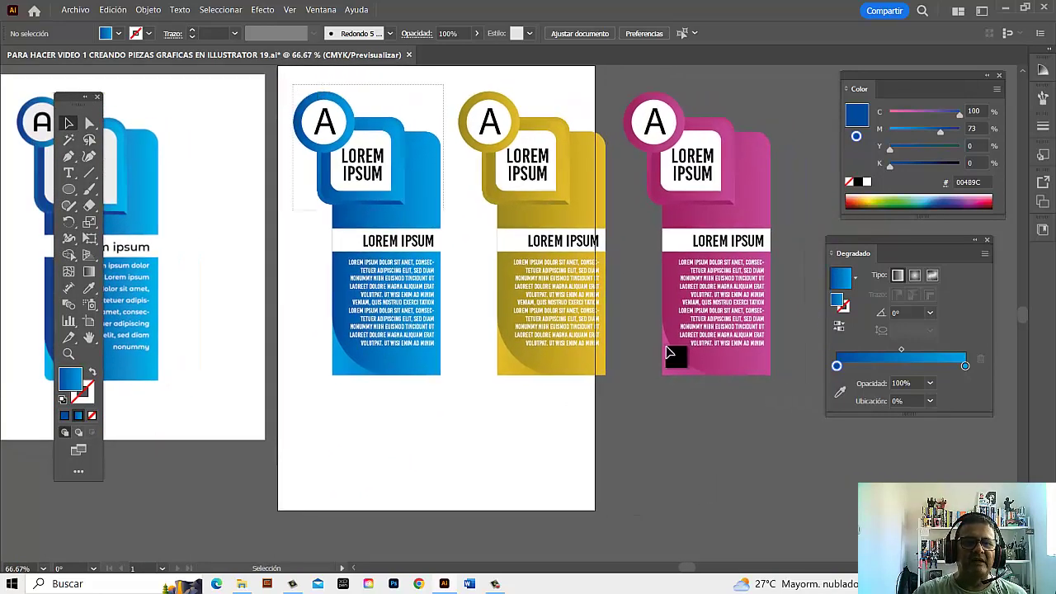
mouse_move(321, 76)
mouse_down()
mouse_move(743, 396)
mouse_move(754, 360)
mouse_move(584, 284)
mouse_up()
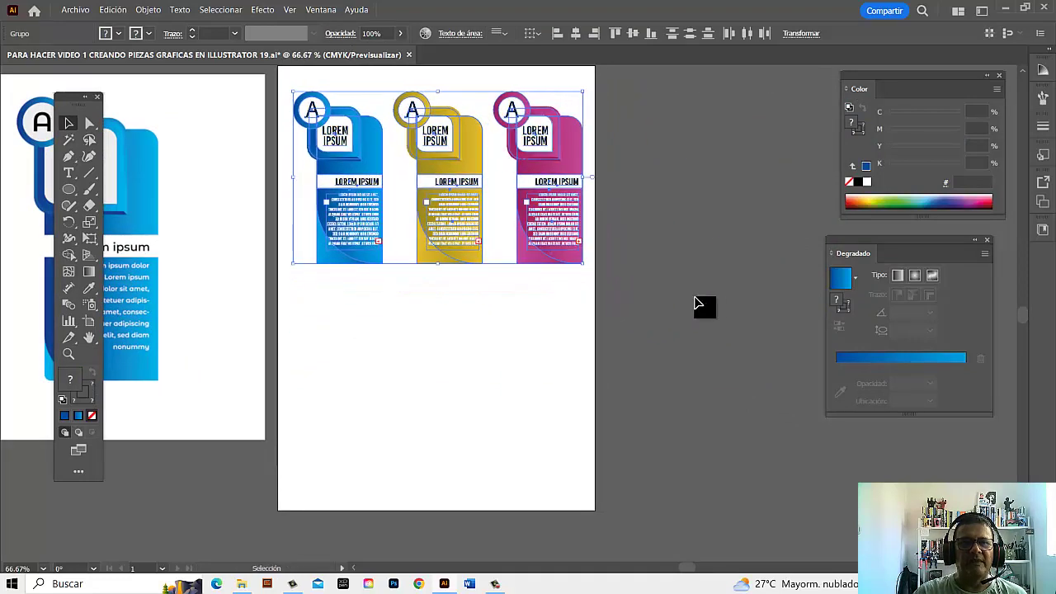
click(705, 307)
click(413, 227)
click(502, 361)
scroll(502, 360, down, 2)
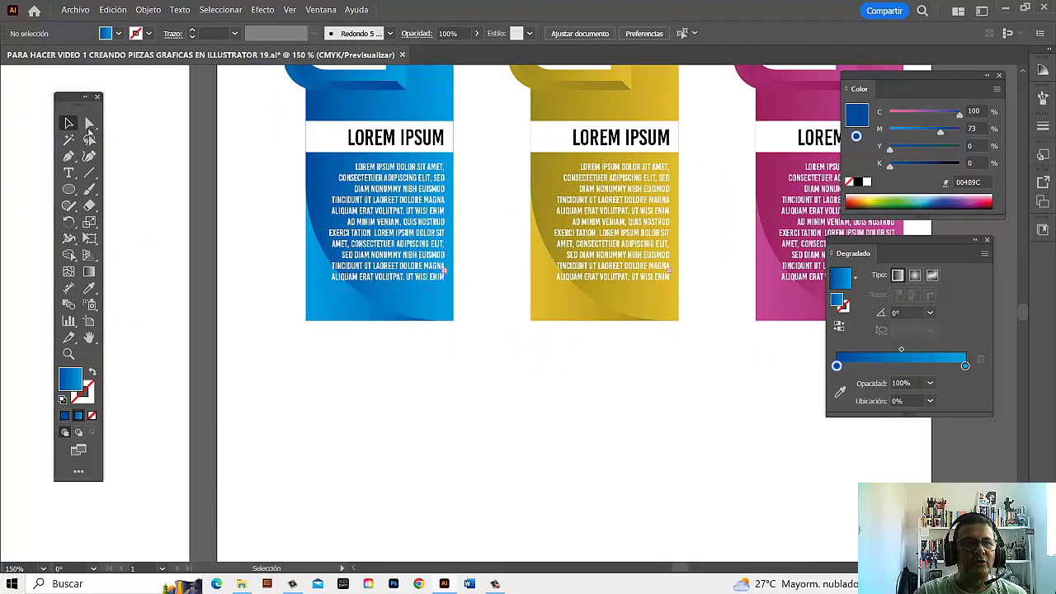
Step: Lengthen the blue and yellow banners' body text frames so the AD MINIM line shows
click(90, 123)
click(408, 289)
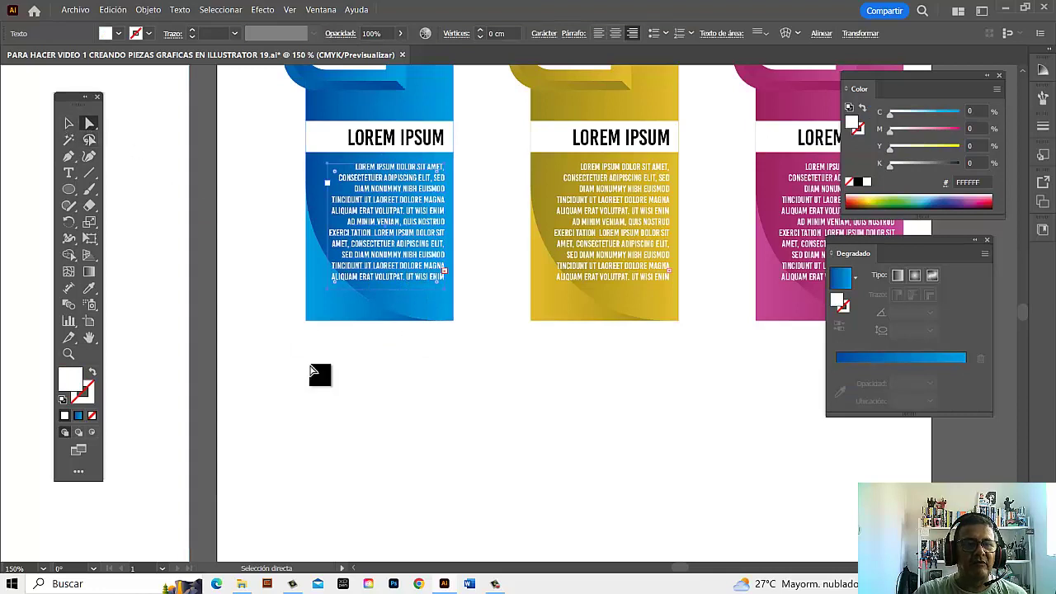
click(69, 123)
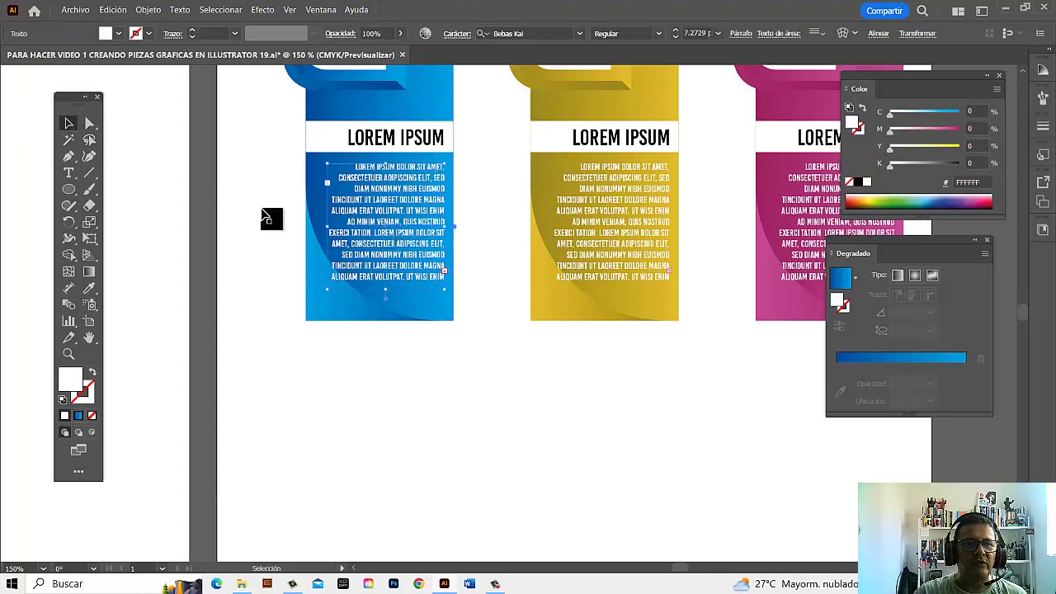
drag(389, 281, 390, 308)
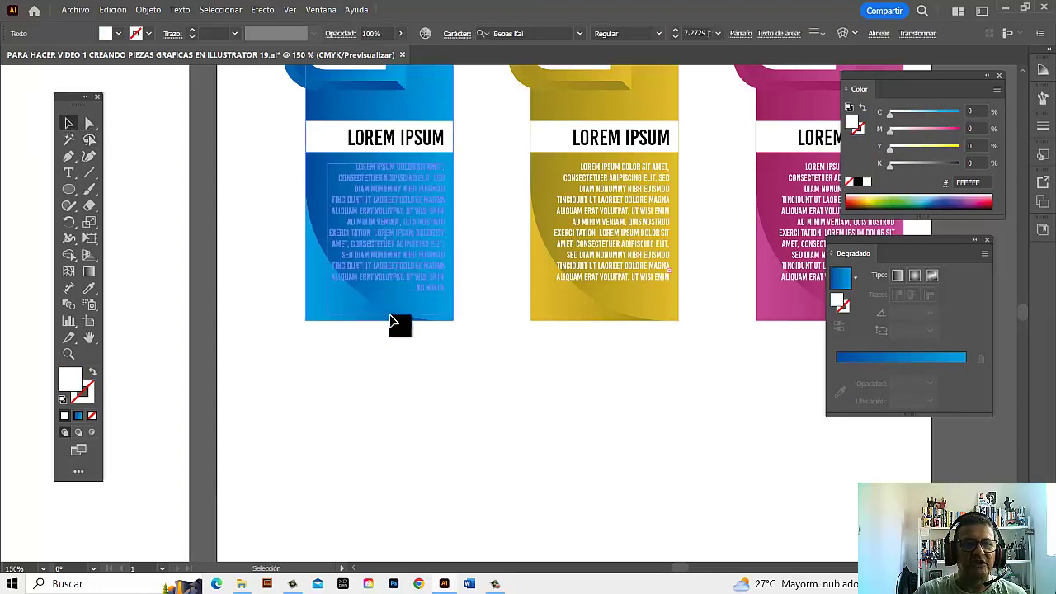
click(90, 123)
click(641, 227)
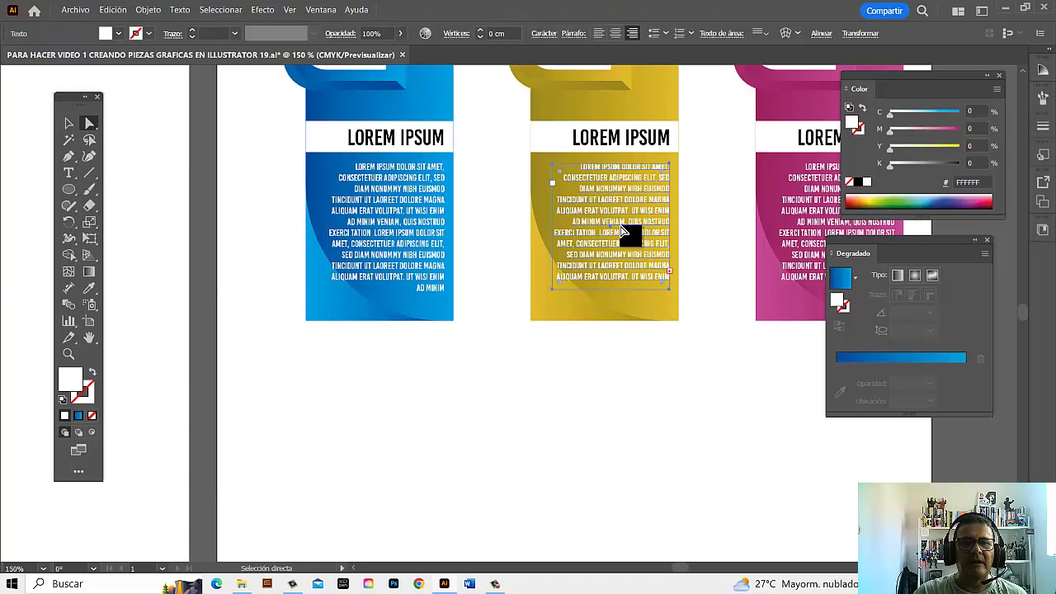
click(69, 123)
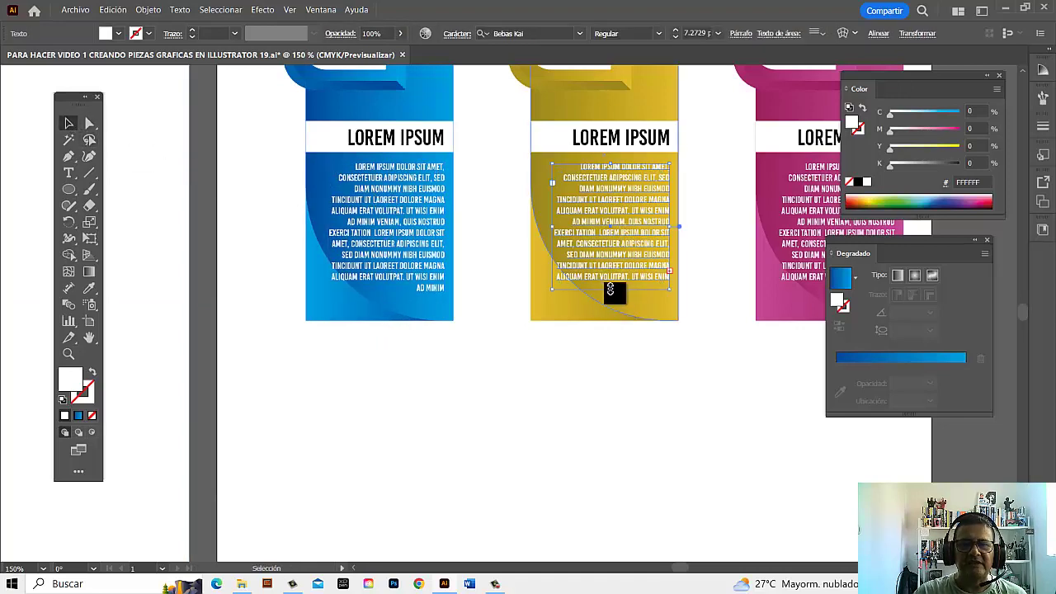
drag(611, 291, 611, 307)
Step: Lengthen the magenta banner's body text frame to show AD MINIM, then zoom out to both artboards
drag(718, 385, 522, 390)
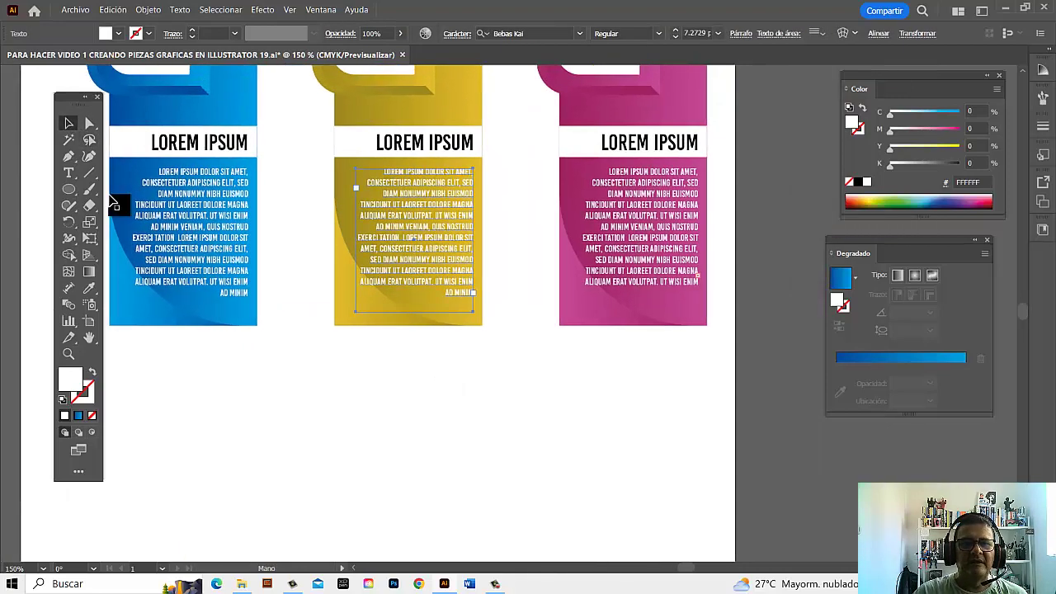
click(90, 123)
click(657, 200)
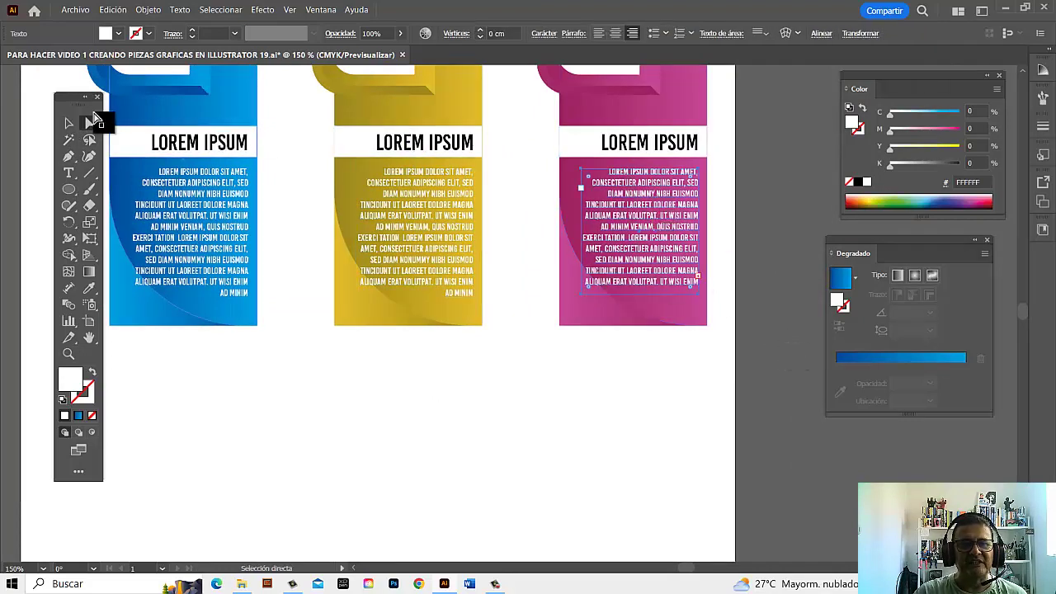
click(69, 123)
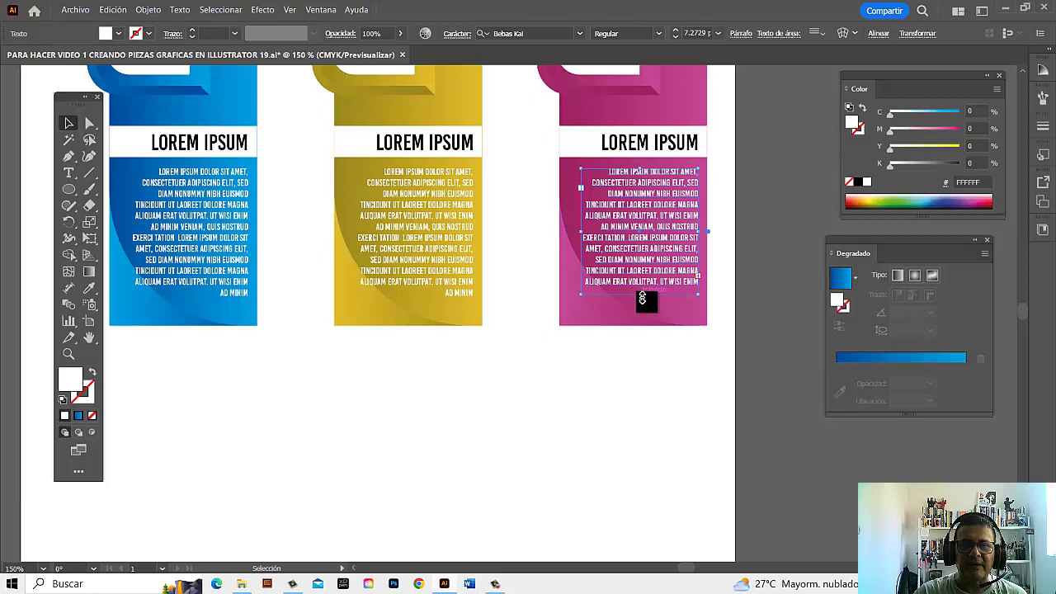
drag(641, 296, 650, 316)
click(613, 408)
key(ctrl+minus)
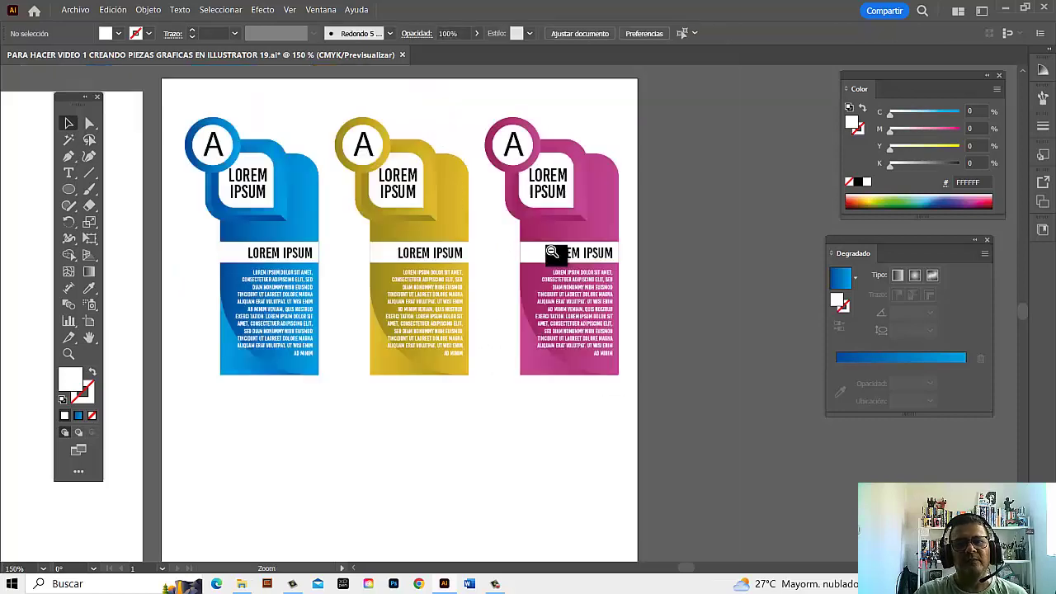
key(ctrl+minus)
mouse_move(570, 344)
mouse_down()
mouse_move(575, 312)
mouse_move(558, 310)
mouse_up()
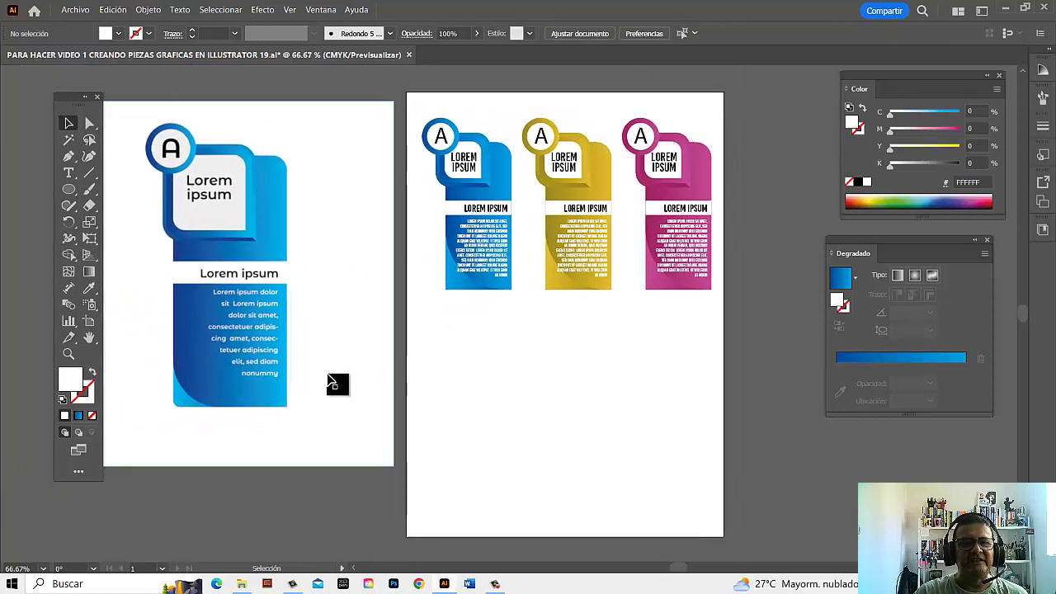